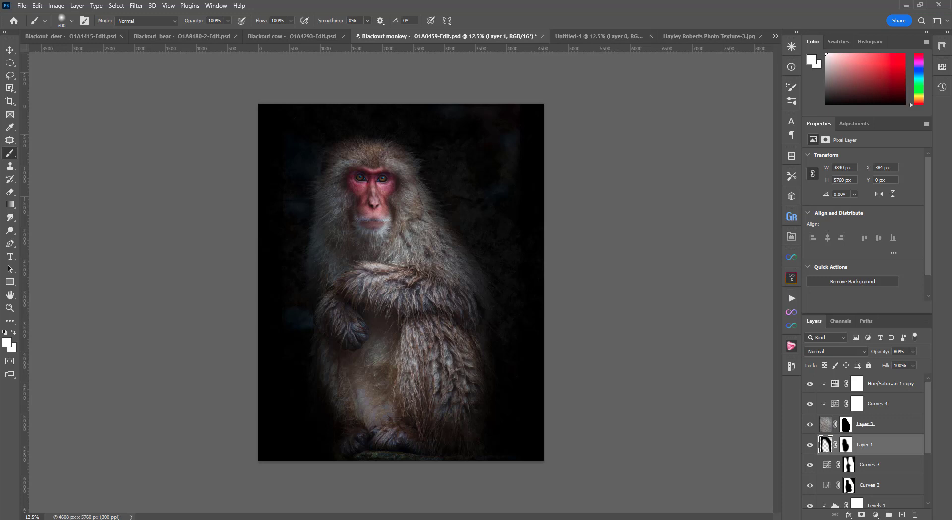
# Step: Compare the unedited monkey photo in Untitled-1 with the finished Blackout monkey document
pyautogui.click(571, 36)
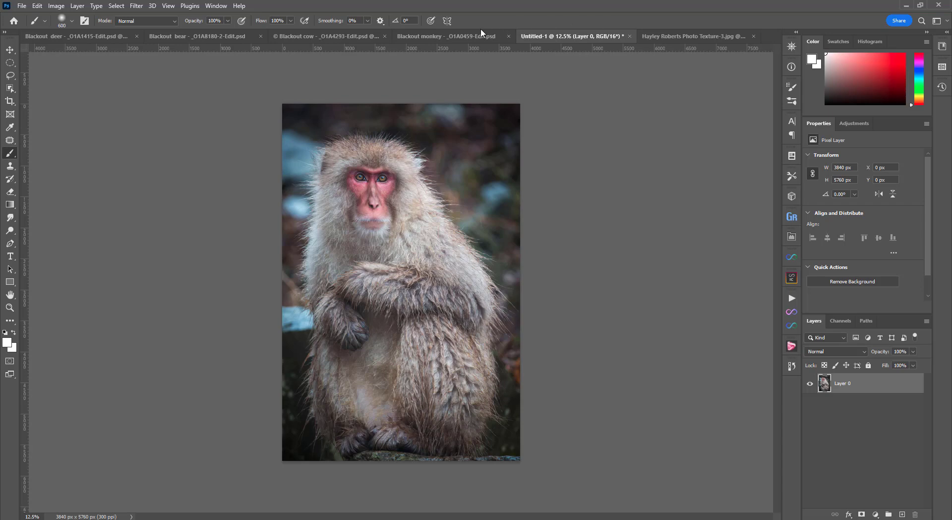
pyautogui.click(468, 31)
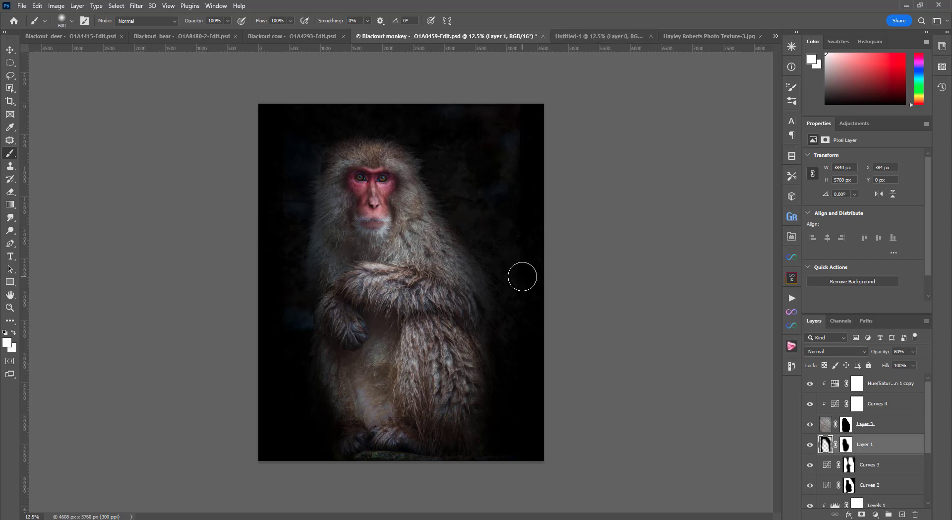
pyautogui.click(605, 32)
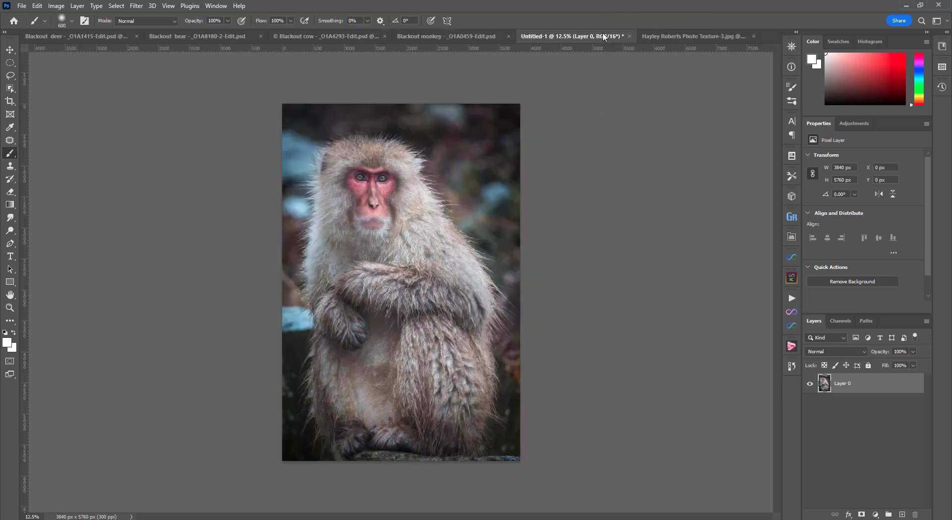
pyautogui.click(472, 35)
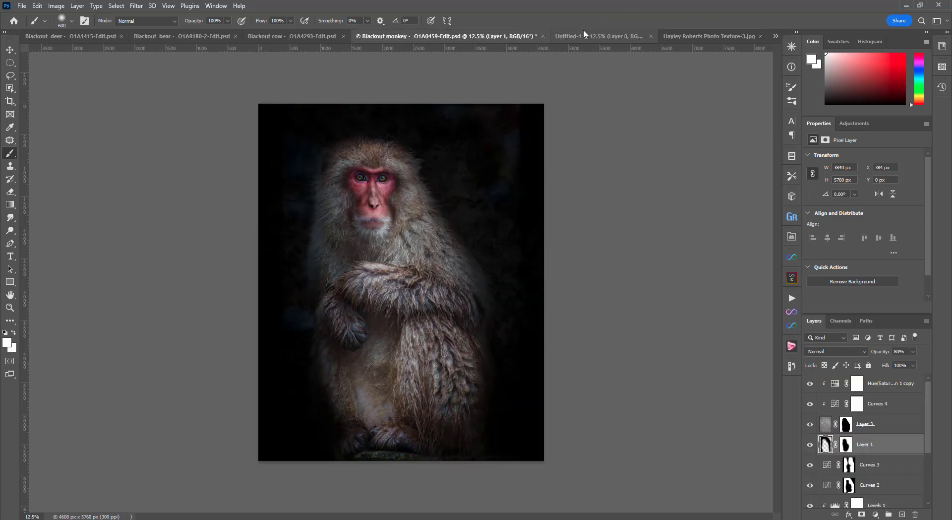
pyautogui.click(605, 32)
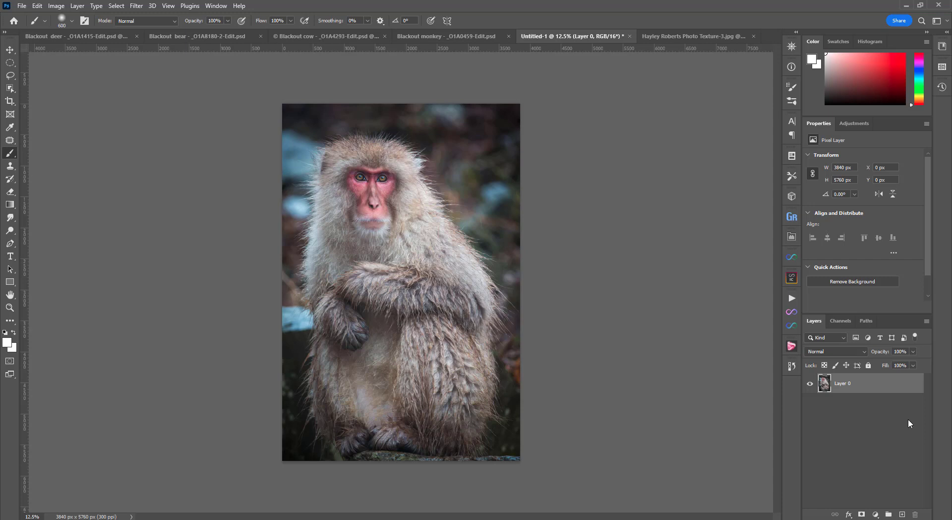
# Step: Select the whole monkey with the Object Selection tool and turn the selection into a layer mask on Layer 0
pyautogui.click(10, 88)
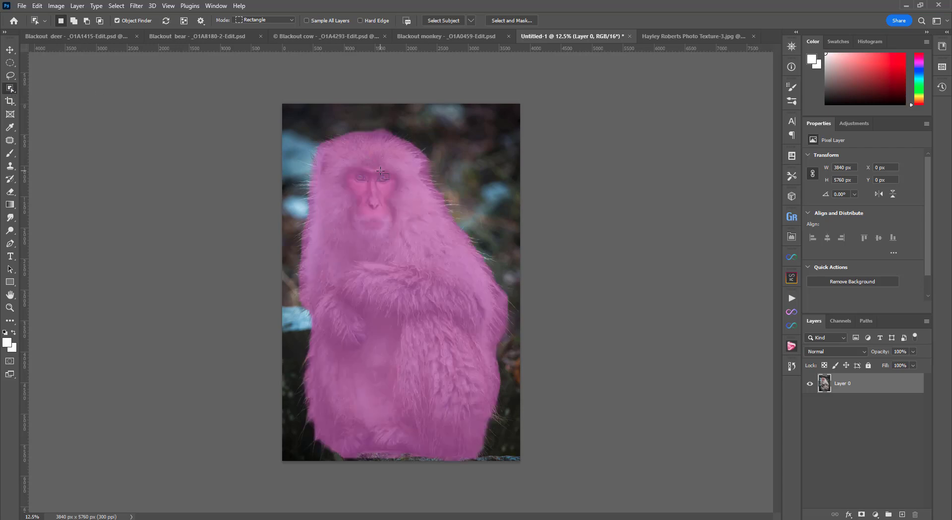
pyautogui.click(382, 227)
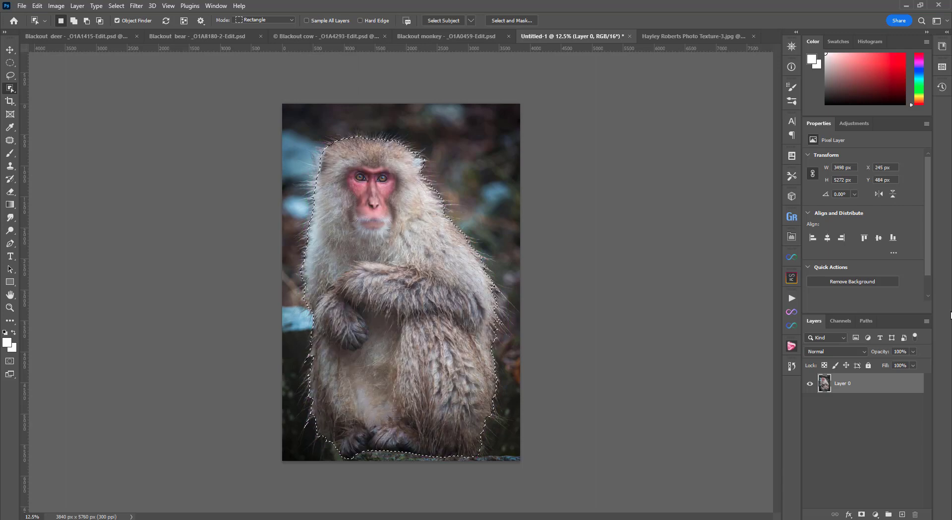
pyautogui.click(862, 514)
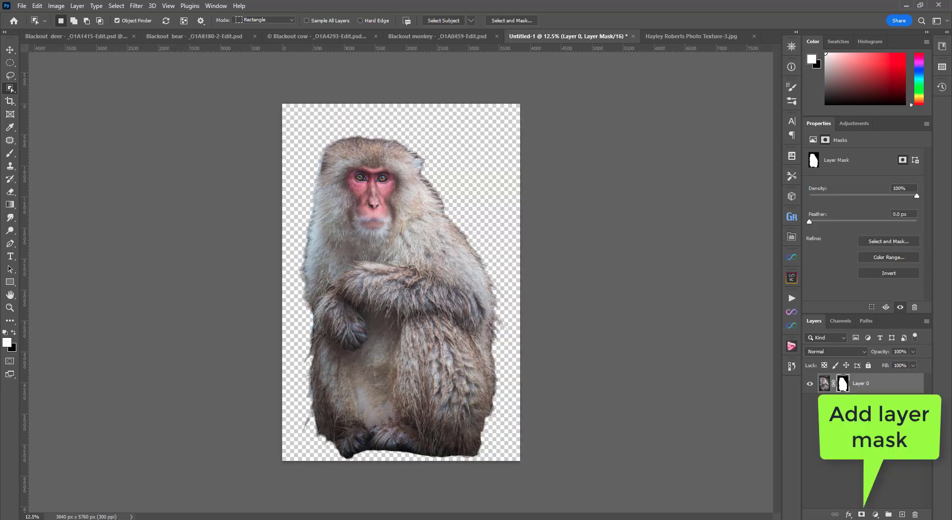
# Step: Duplicate the masked Layer 0 and delete the layer mask from the copy
pyautogui.hotkey('ctrl', 'j')
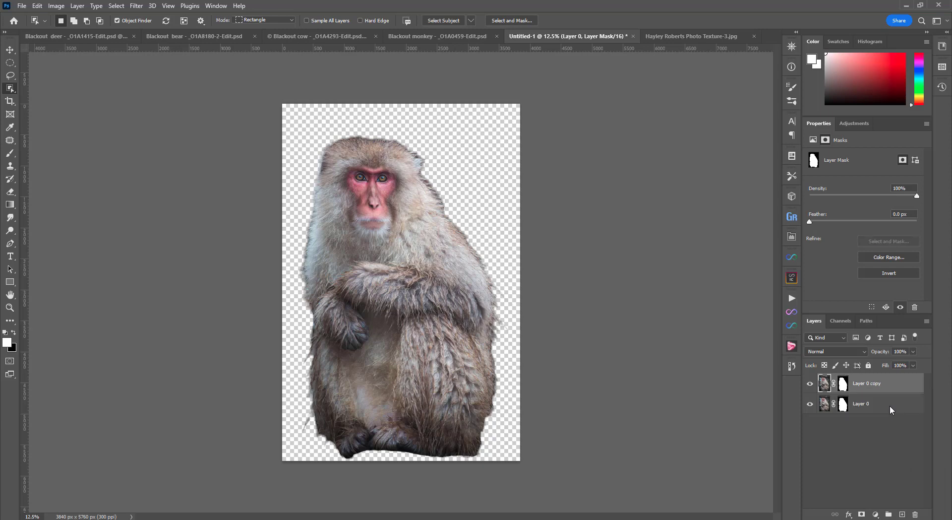
pyautogui.rightClick(841, 386)
pyautogui.click(843, 403)
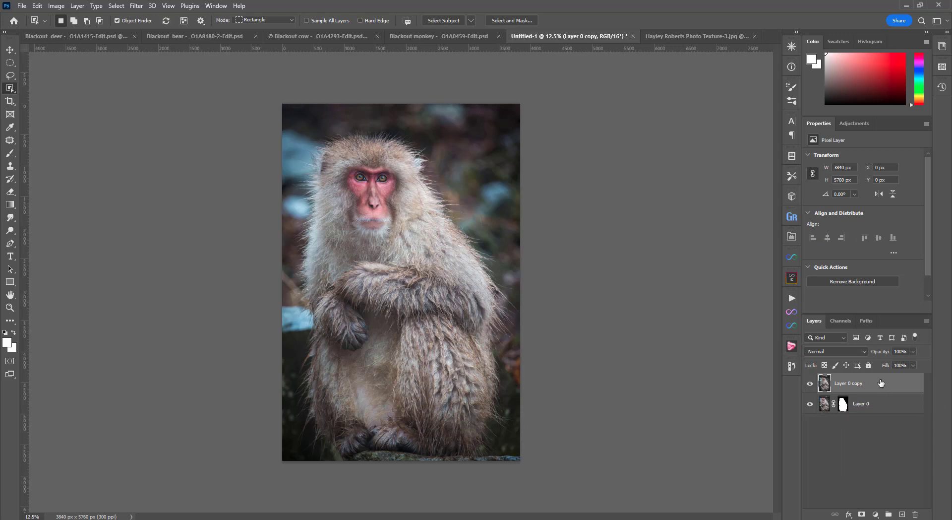
pyautogui.rightClick(843, 404)
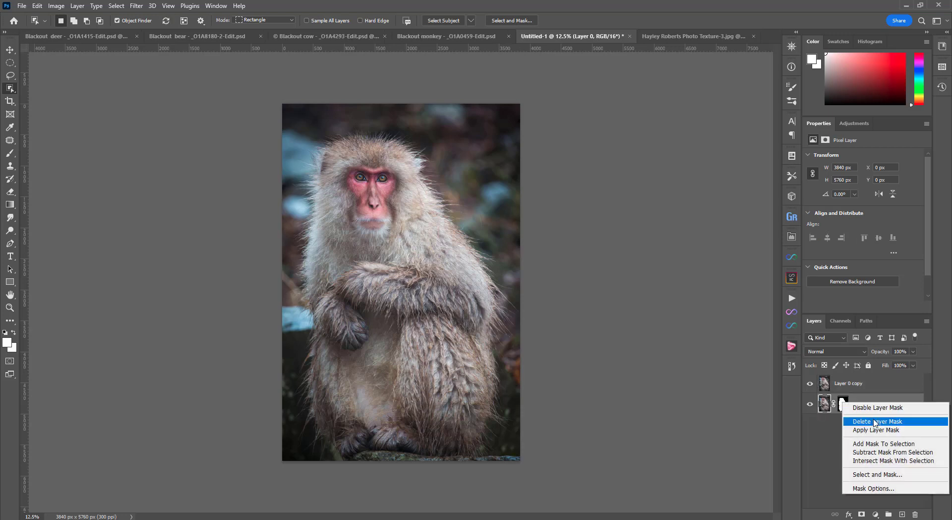
pyautogui.click(826, 437)
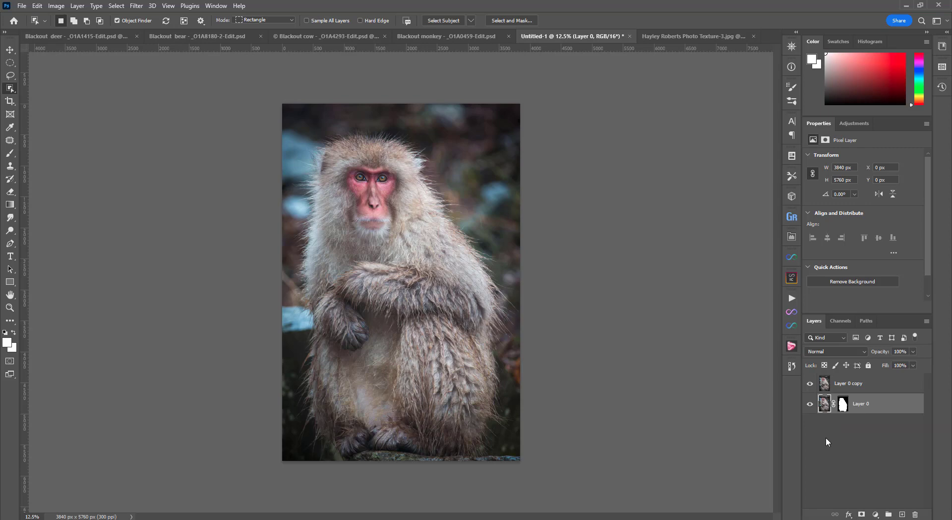
# Step: Run the Select Subject command on Layer 0 copy and add a layer mask from the selection
pyautogui.click(838, 384)
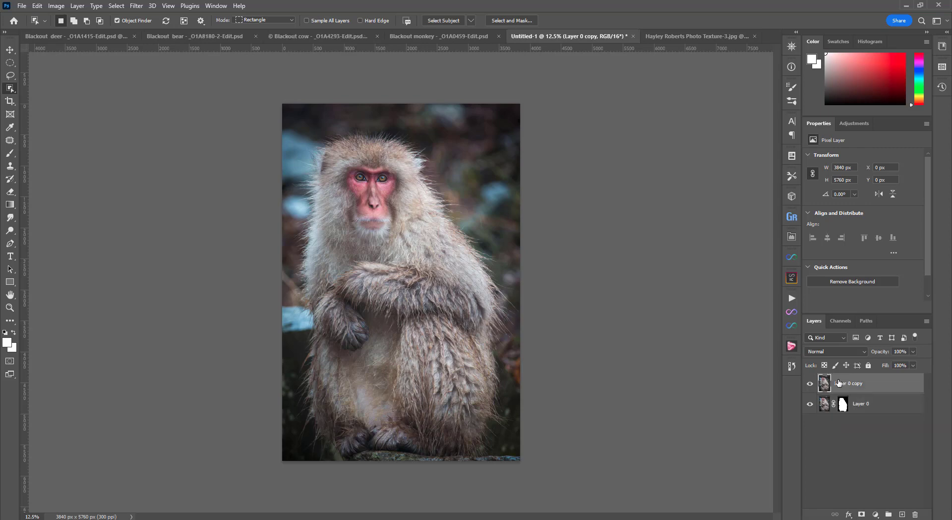
pyautogui.click(117, 6)
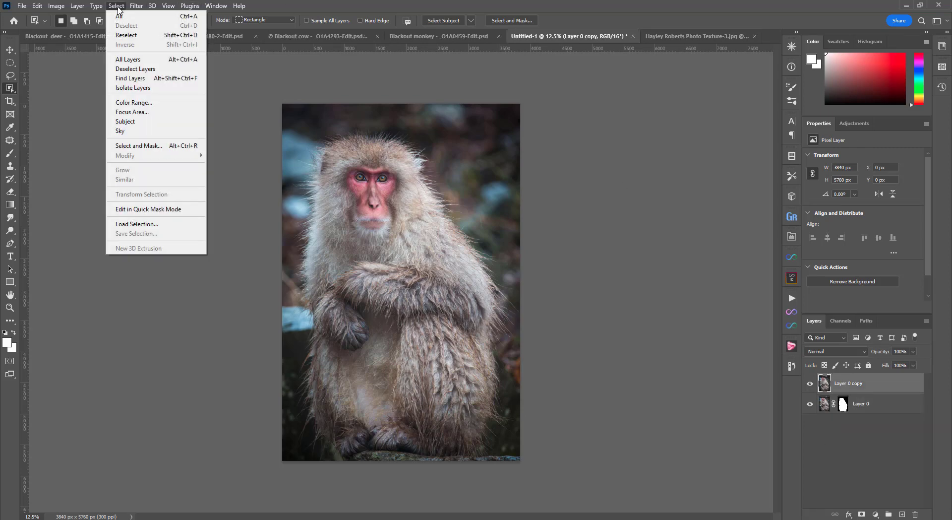
pyautogui.click(138, 119)
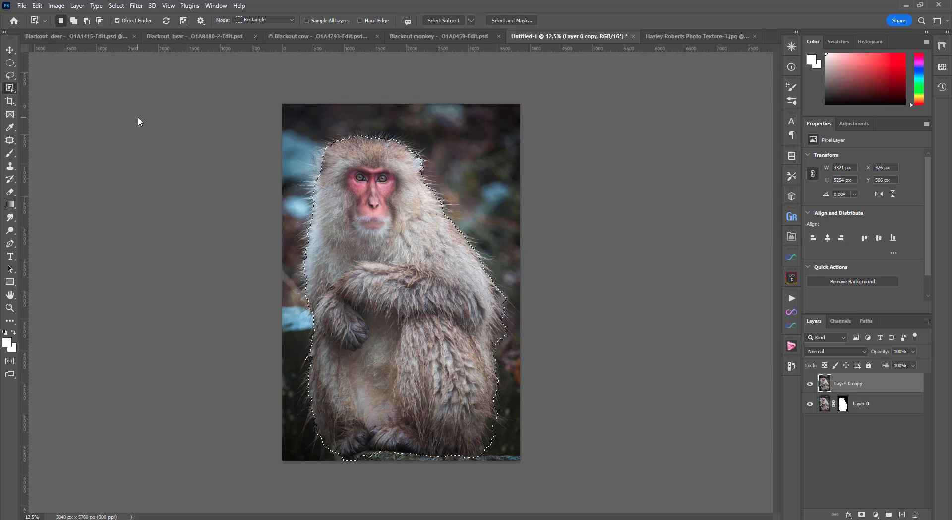
pyautogui.click(862, 514)
# Step: Toggle the visibility of Layer 0 copy and Layer 0 to compare the edges of their two masks
pyautogui.click(810, 385)
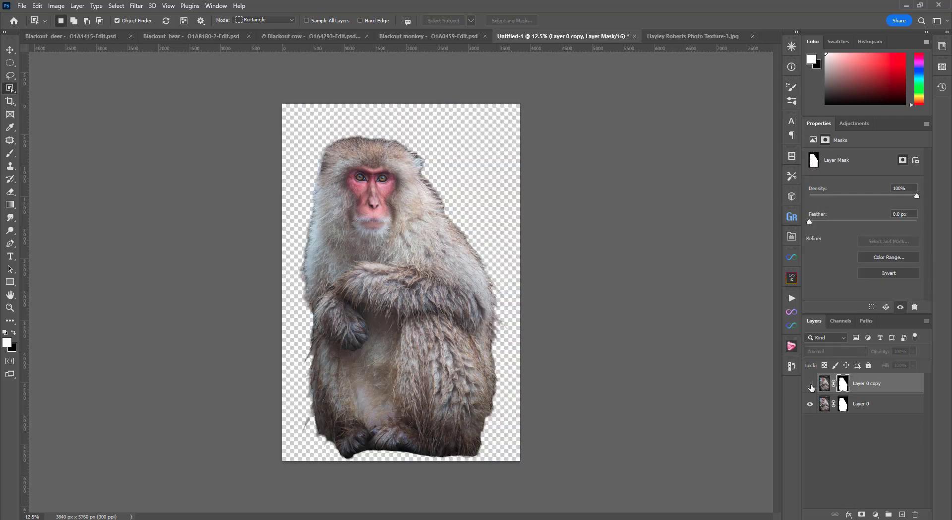
pyautogui.click(811, 384)
pyautogui.click(810, 385)
pyautogui.click(9, 49)
pyautogui.click(810, 385)
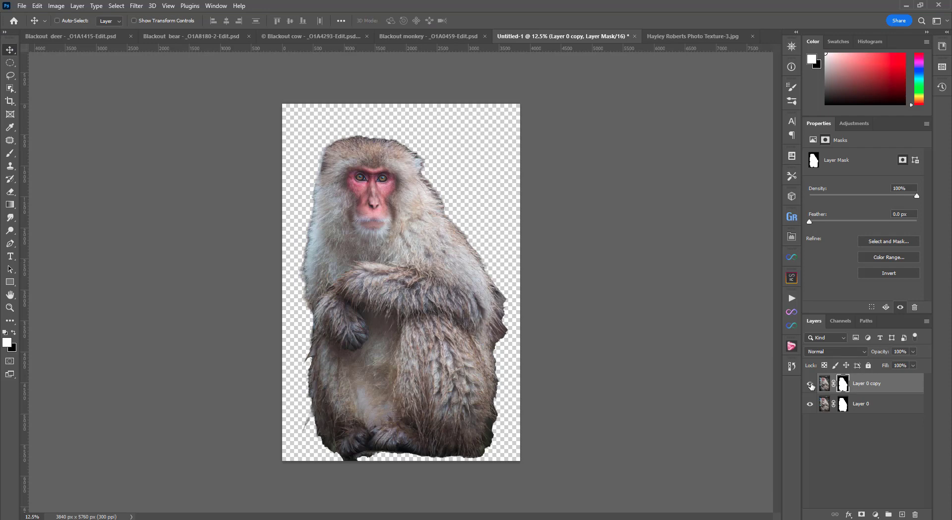
pyautogui.keyDown('alt'); pyautogui.click(810, 385); pyautogui.keyUp('alt')
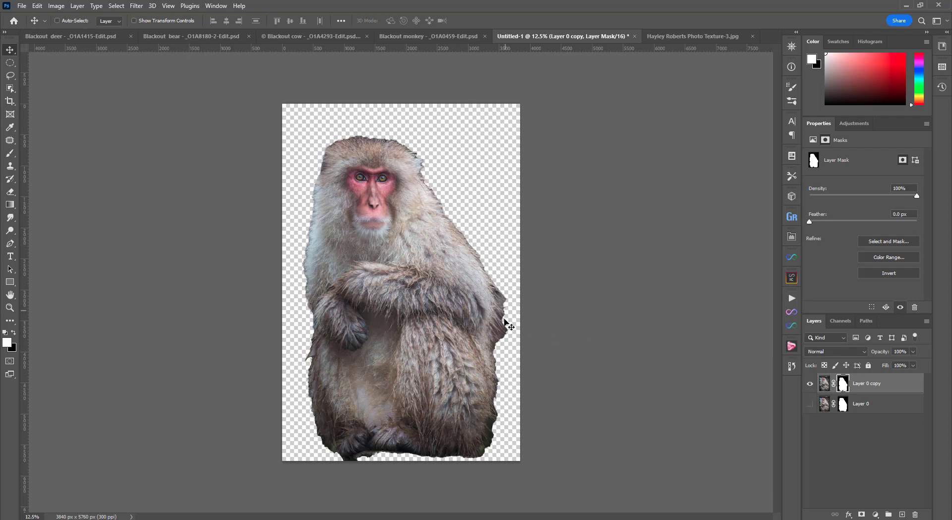
pyautogui.click(811, 404)
# Step: Delete Layer 0 copy with its Select Subject mask
pyautogui.press('w')
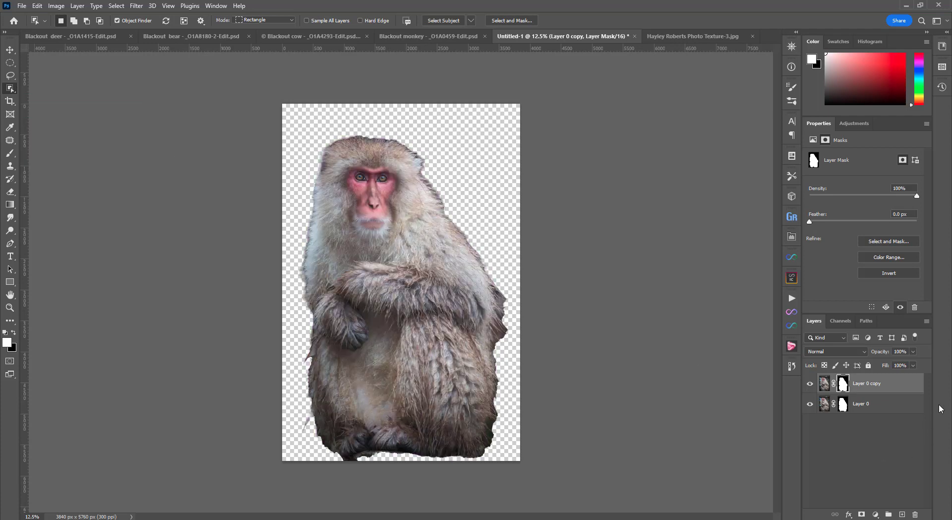
pyautogui.click(822, 386)
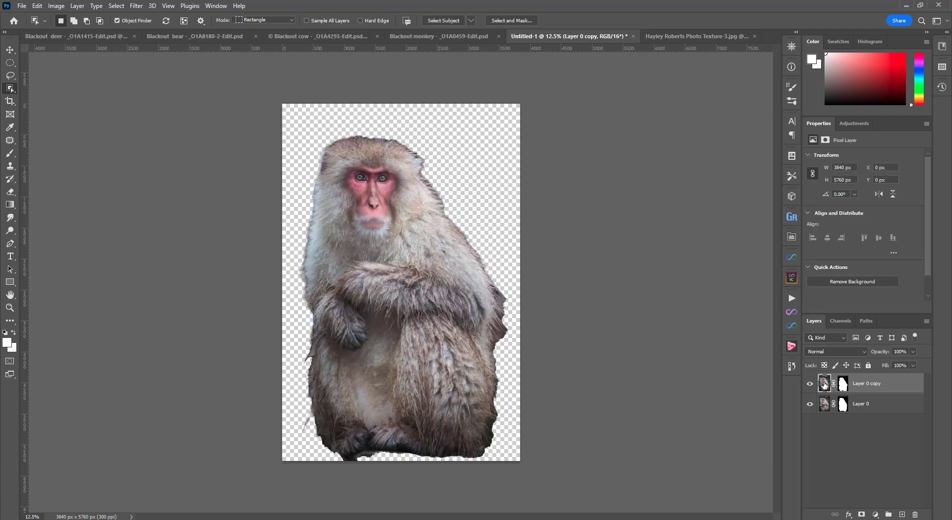
pyautogui.press('Delete')
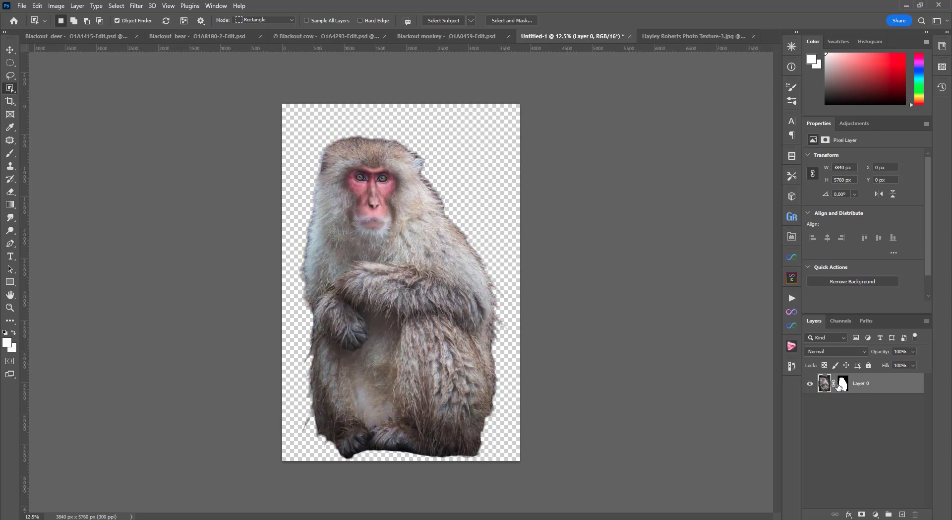
# Step: Paint white on Layer 0's mask with a 250-size brush to bring back the rock beneath the monkey's feet
pyautogui.click(843, 383)
pyautogui.press('b')
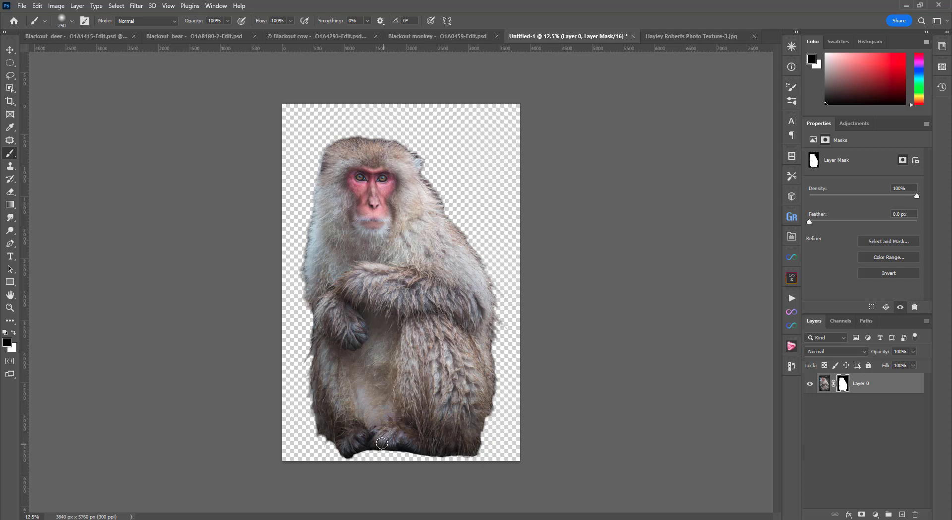
pyautogui.moveTo(383, 451); pyautogui.dragTo(354, 455)
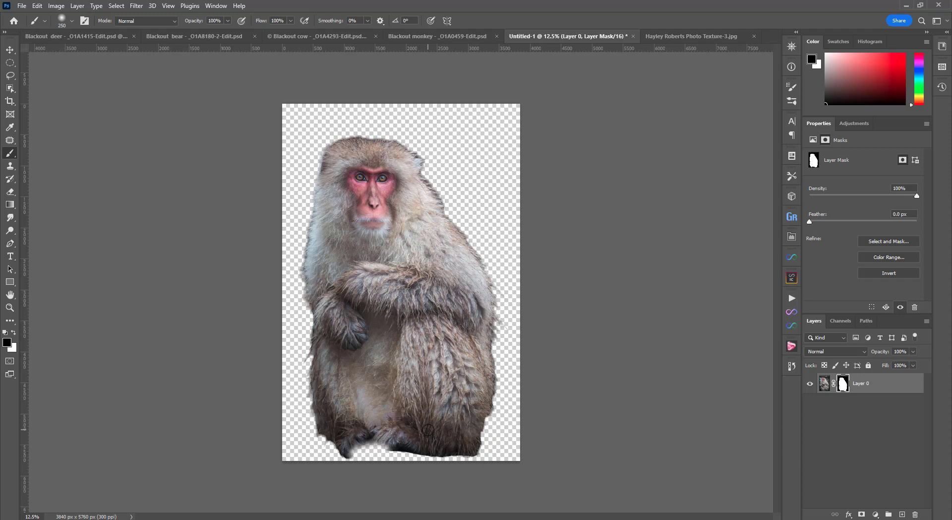
pyautogui.hotkey('ctrl', 'z')
pyautogui.press('x')
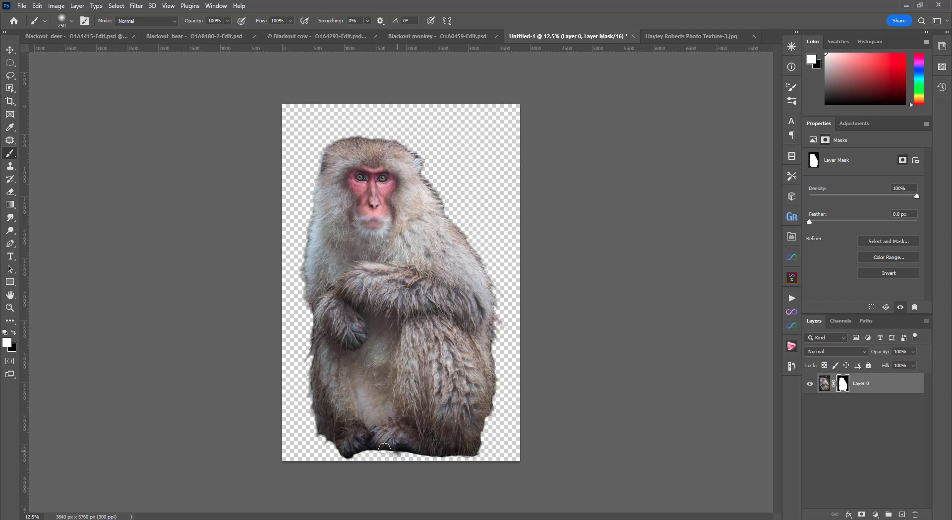
pyautogui.moveTo(384, 449); pyautogui.dragTo(418, 458)
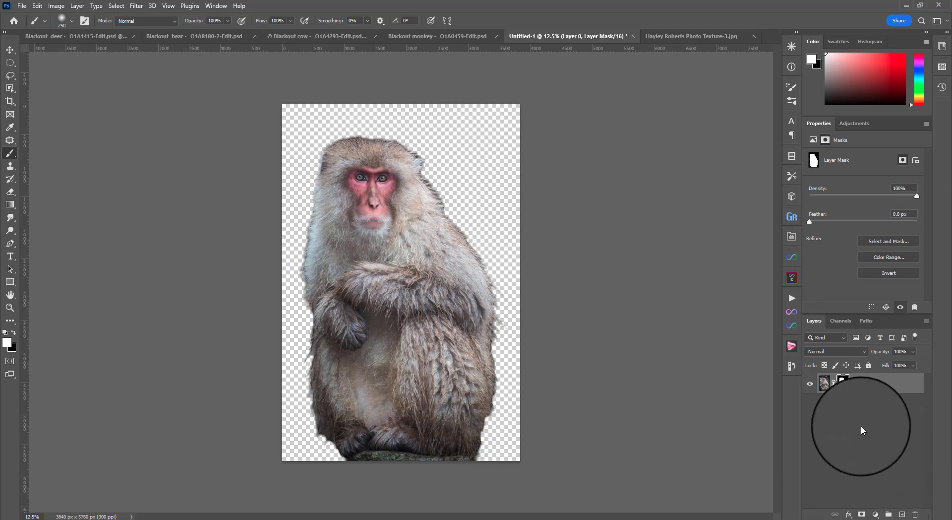
# Step: Add a solid color fill layer in black (000000) and move it beneath Layer 0 as the background
pyautogui.click(876, 515)
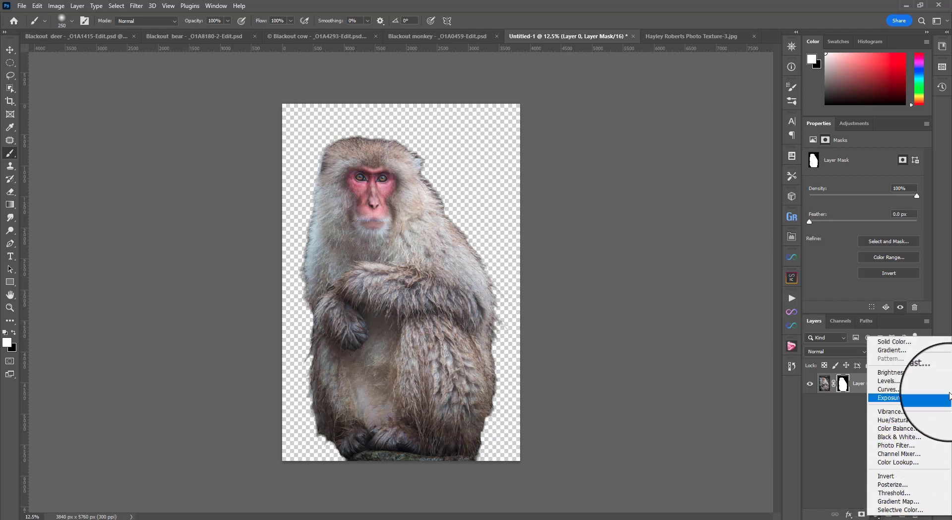
pyautogui.click(933, 344)
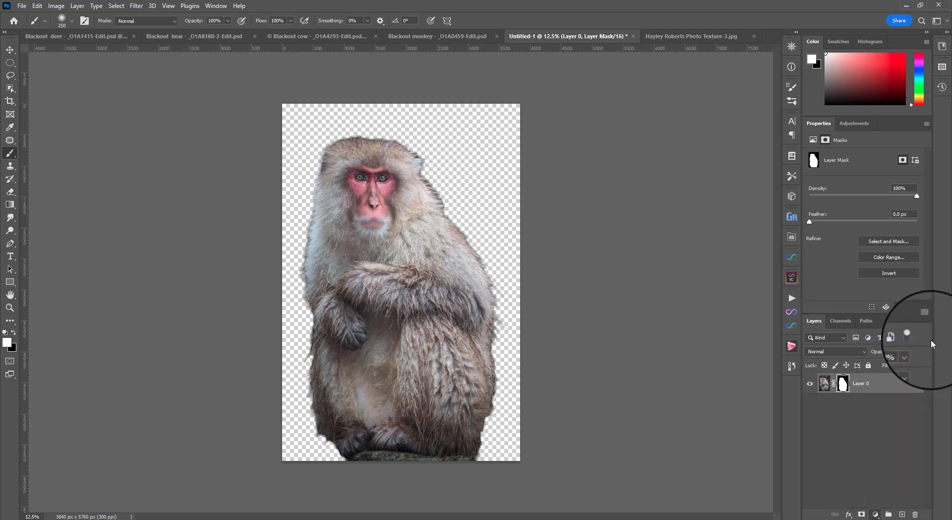
pyautogui.moveTo(705, 139); pyautogui.dragTo(786, 257)
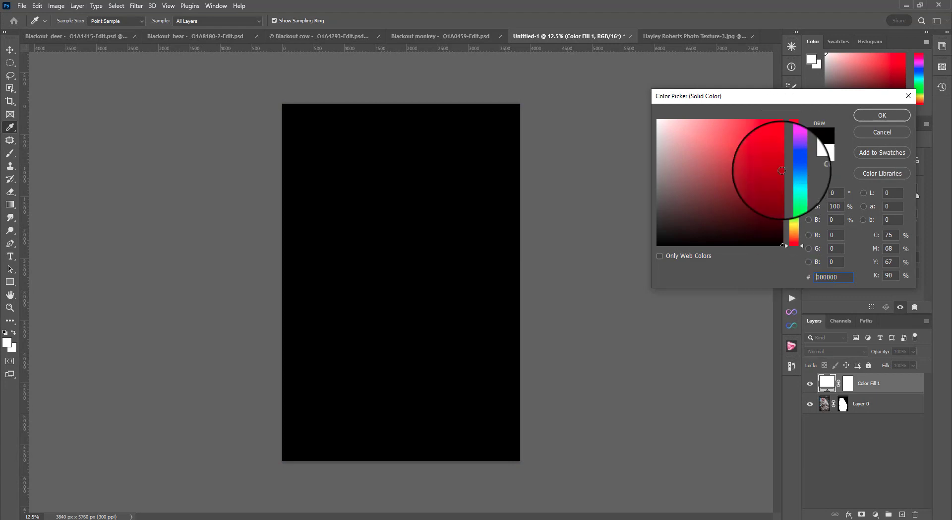
pyautogui.click(887, 115)
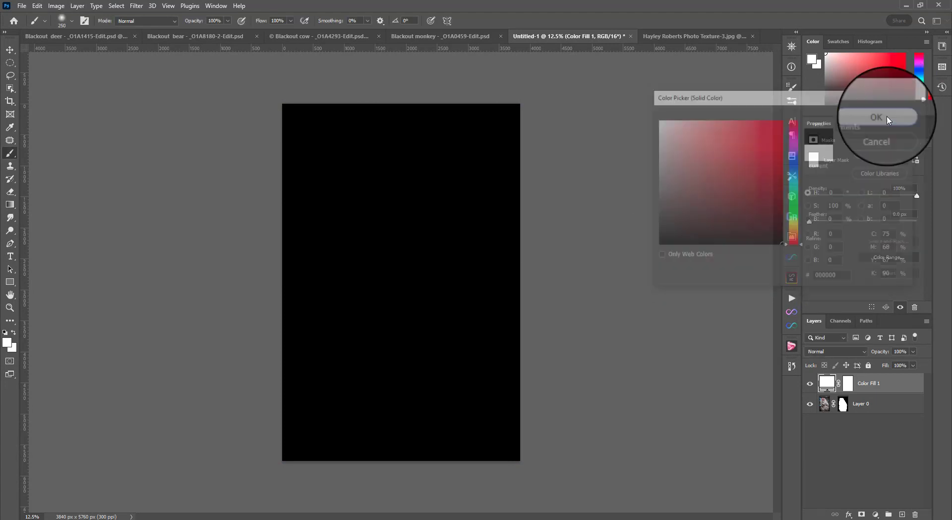
pyautogui.moveTo(871, 384); pyautogui.dragTo(863, 411)
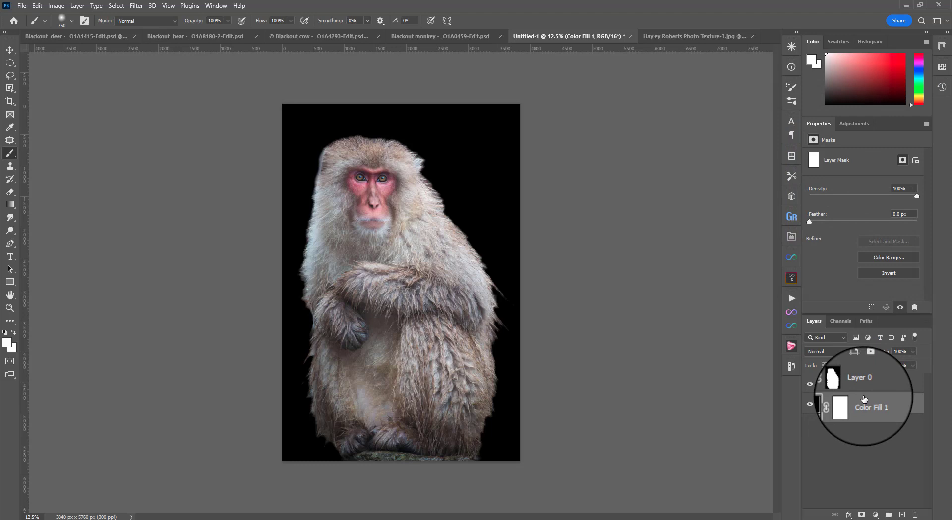
# Step: Compare the black-background version with the finished Blackout monkey document, and toggle Layer 0's visibility to check the fill beneath
pyautogui.click(435, 37)
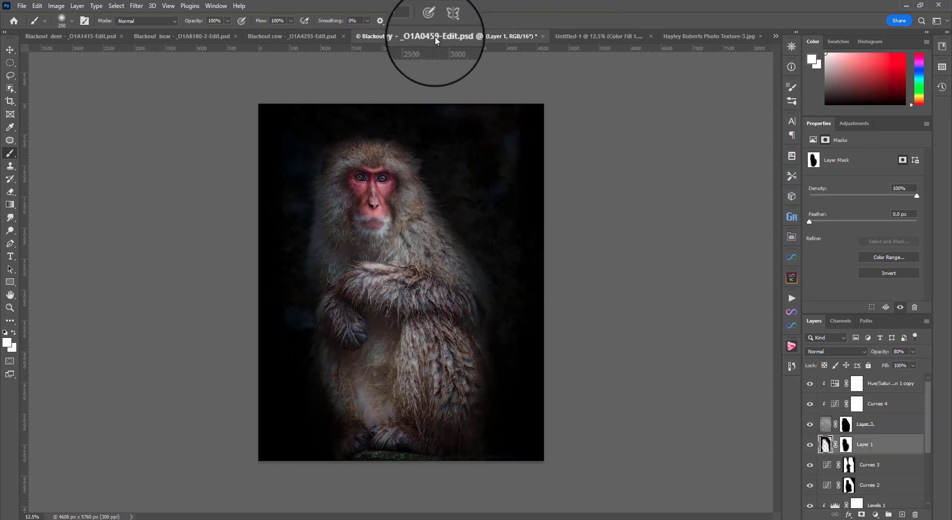
pyautogui.click(595, 36)
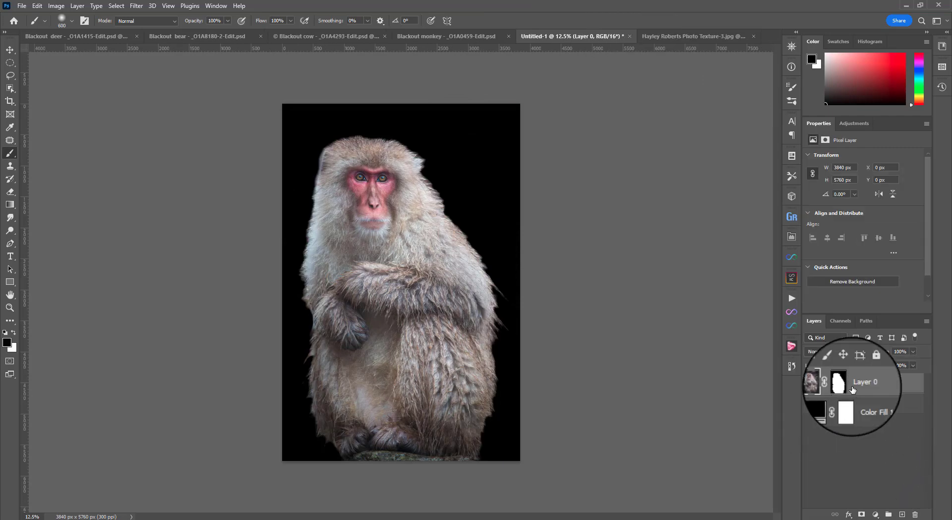
pyautogui.click(809, 383)
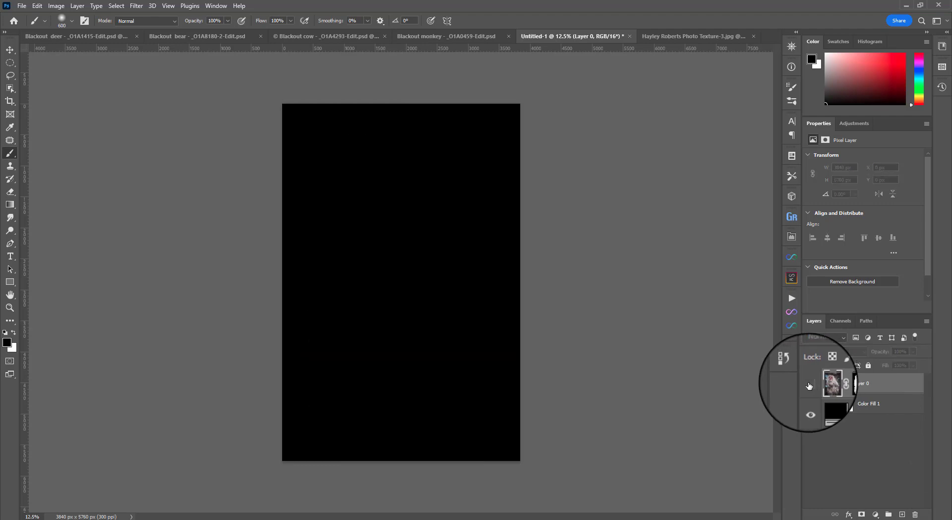
pyautogui.click(809, 383)
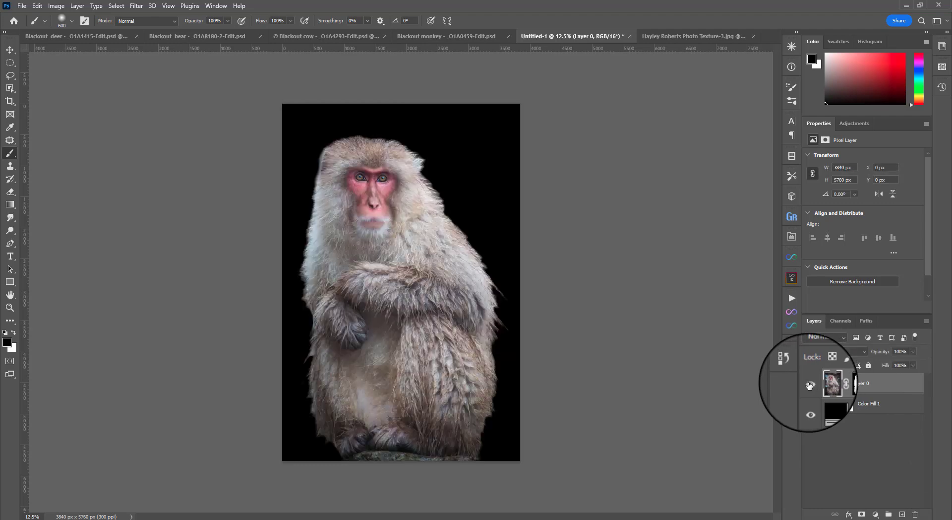
# Step: Add an Inner Glow layer style to Layer 0 and set the glow color to black (000000)
pyautogui.doubleClick(892, 385)
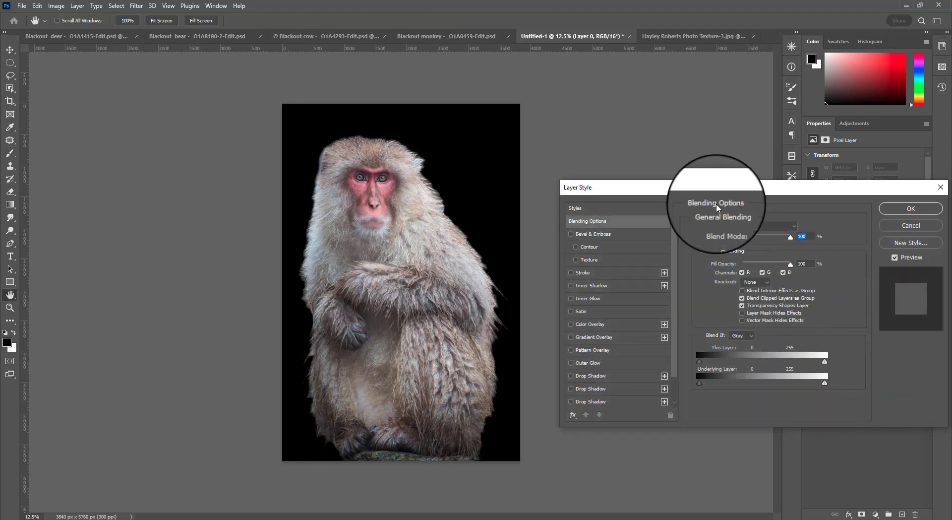
pyautogui.moveTo(711, 193); pyautogui.dragTo(694, 181)
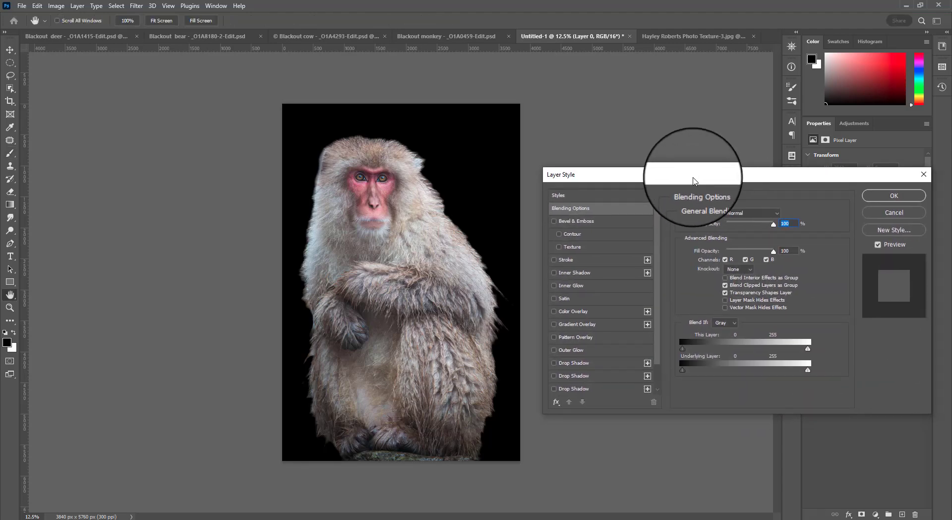
pyautogui.click(603, 287)
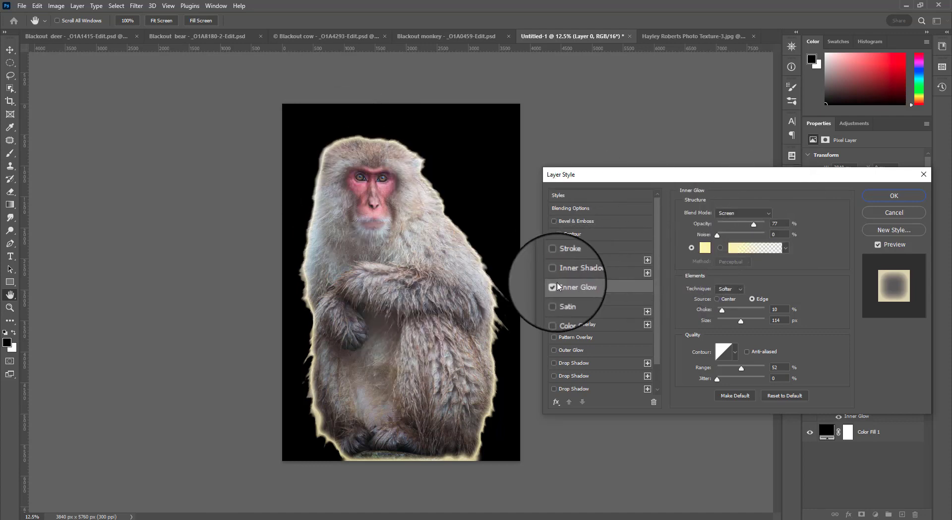
pyautogui.click(707, 252)
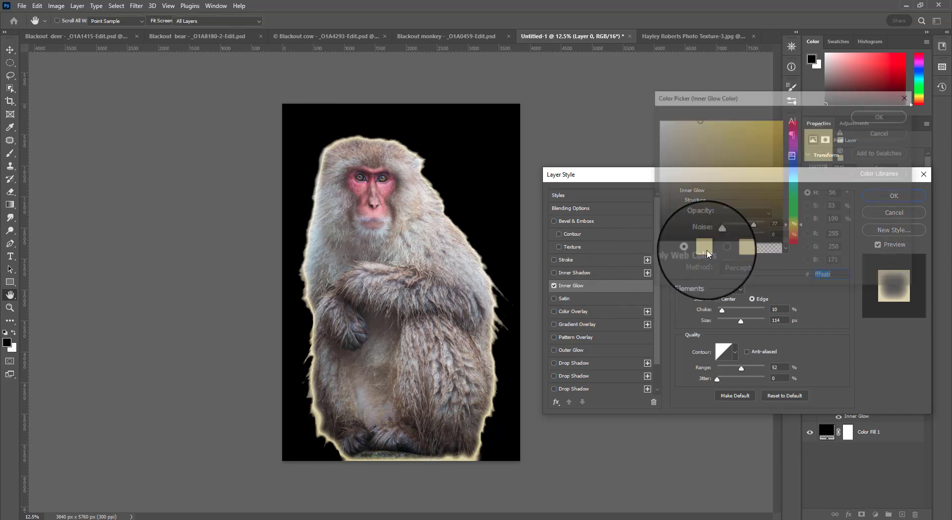
pyautogui.moveTo(754, 98); pyautogui.dragTo(682, 71)
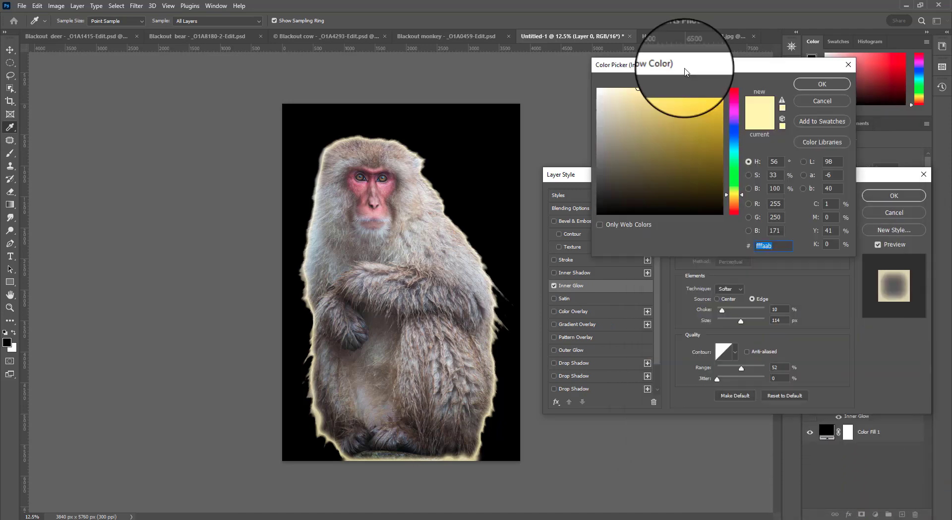
pyautogui.click(816, 102)
pyautogui.click(708, 252)
pyautogui.click(696, 207)
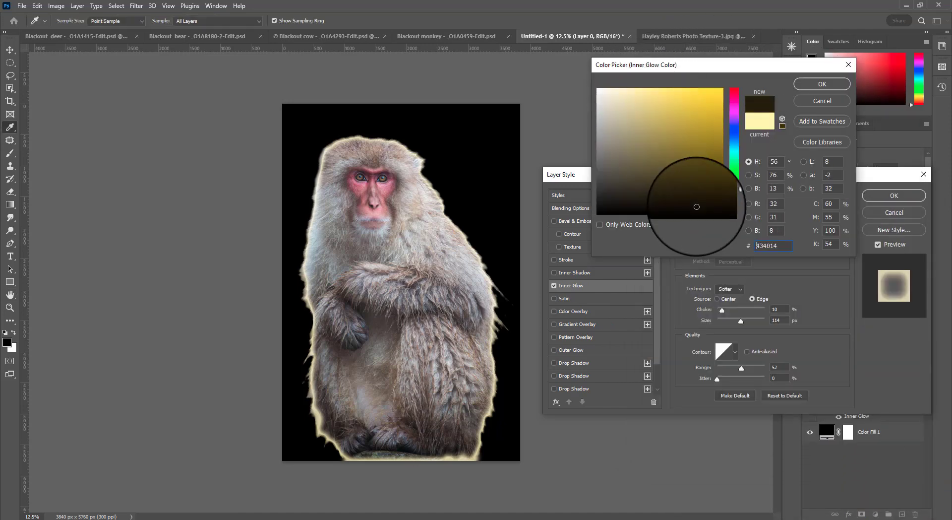
pyautogui.moveTo(697, 207)
pyautogui.mouseDown()
pyautogui.moveTo(721, 208)
pyautogui.moveTo(728, 232)
pyautogui.mouseUp()
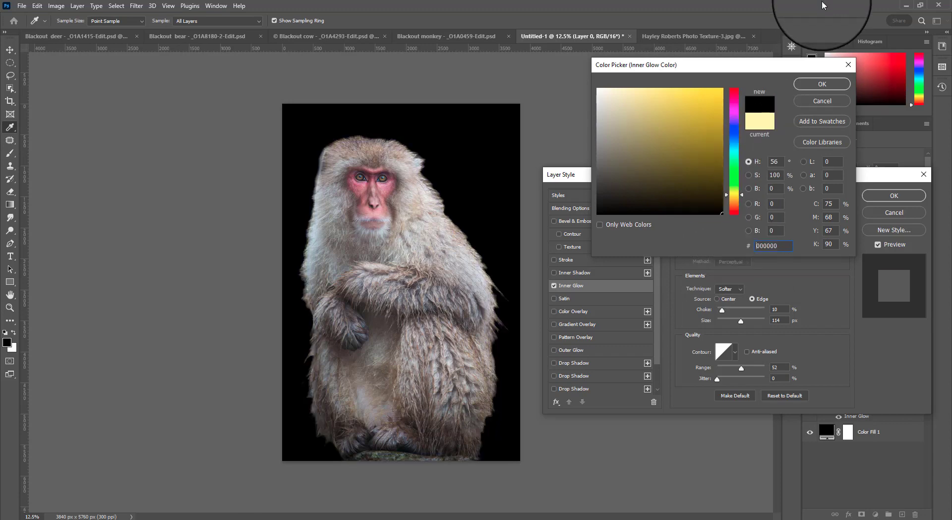
pyautogui.click(822, 83)
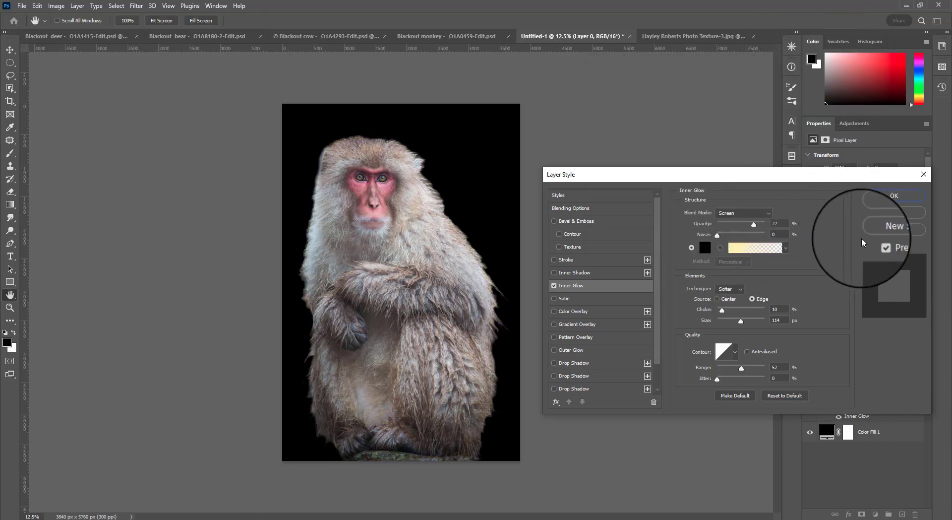
# Step: Set the Inner Glow to Multiply with 48% opacity, 7% choke, 250 px size and 46% range
pyautogui.click(742, 213)
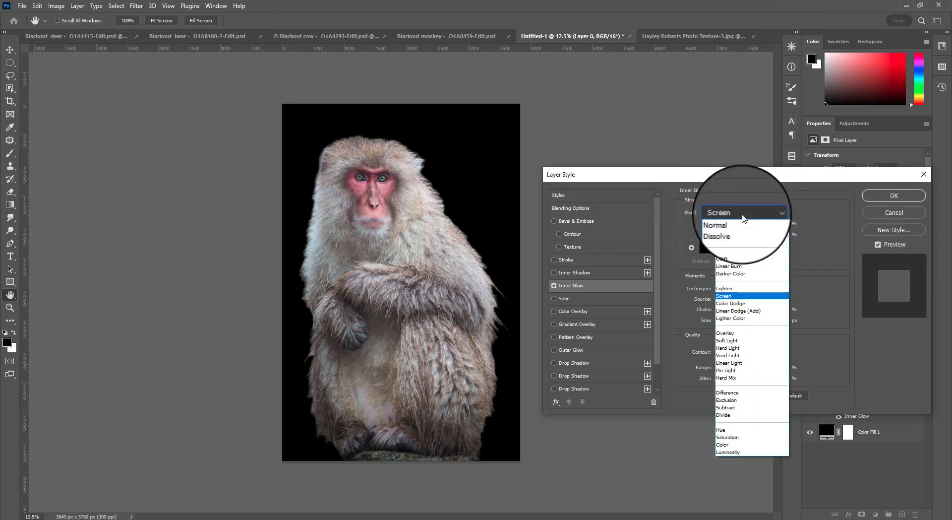
pyautogui.click(731, 248)
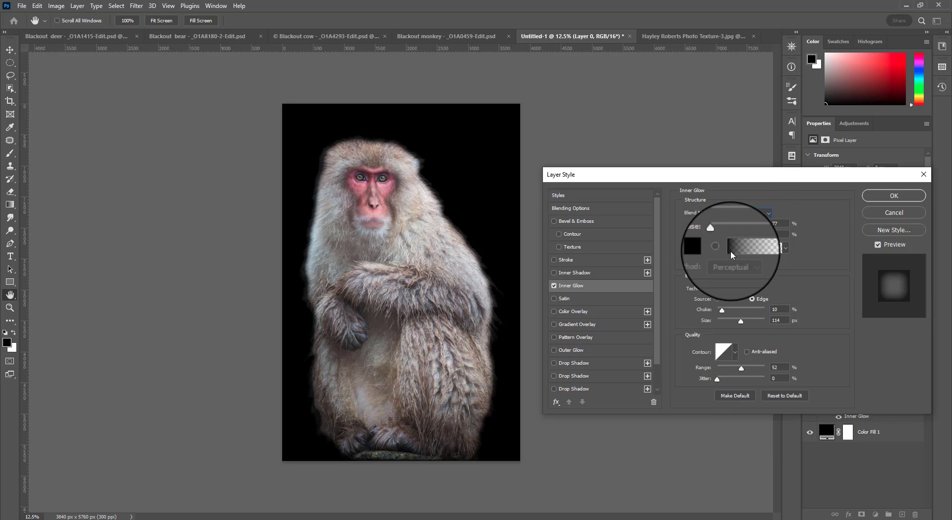
pyautogui.moveTo(752, 224)
pyautogui.mouseDown()
pyautogui.moveTo(731, 226)
pyautogui.moveTo(743, 225)
pyautogui.mouseUp()
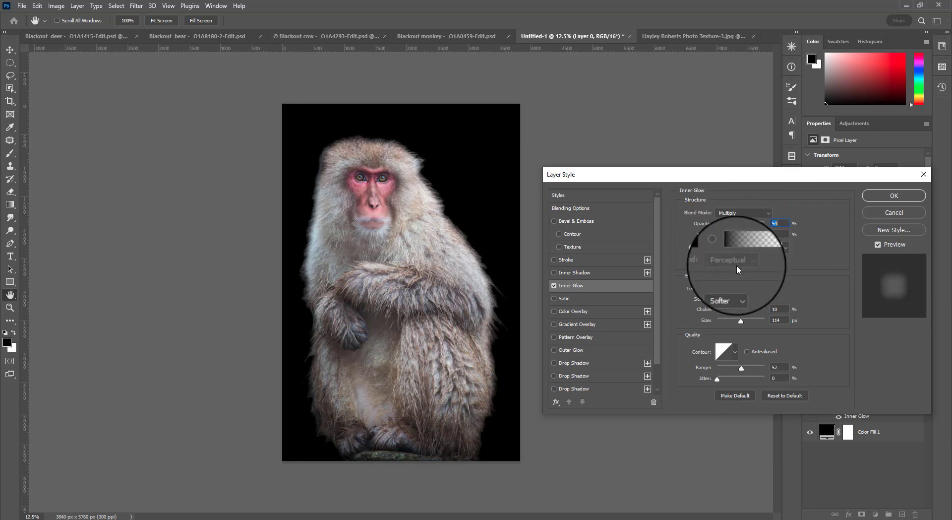
pyautogui.moveTo(722, 310); pyautogui.dragTo(751, 320)
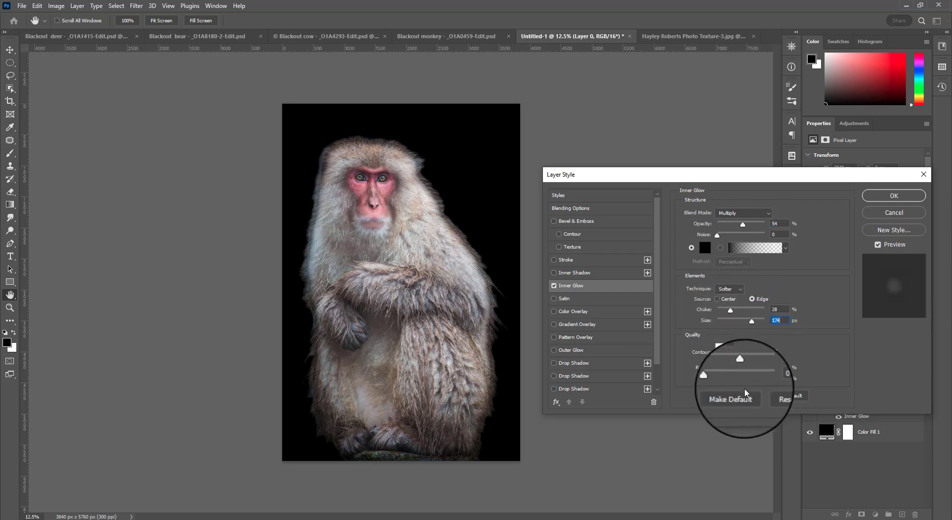
pyautogui.moveTo(740, 368)
pyautogui.mouseDown()
pyautogui.moveTo(730, 366)
pyautogui.moveTo(740, 365)
pyautogui.mouseUp()
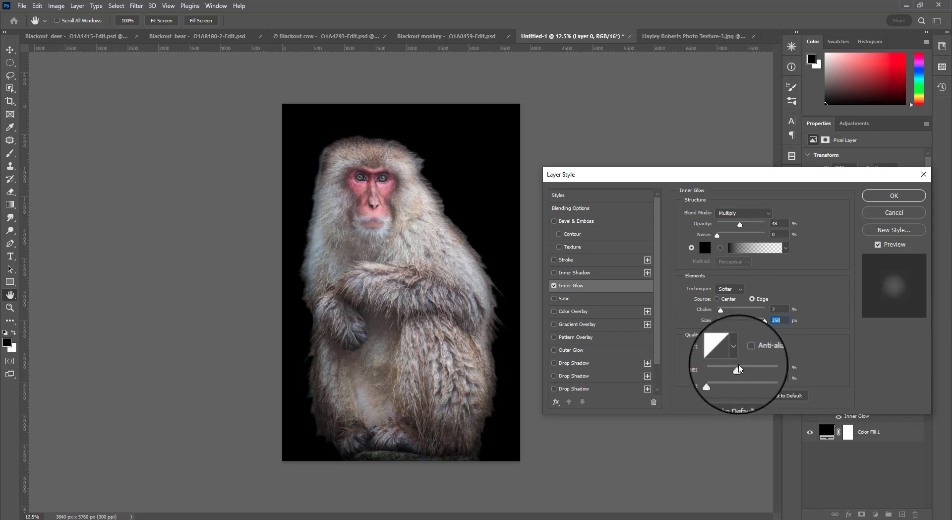
pyautogui.moveTo(737, 364); pyautogui.dragTo(738, 365)
# Step: Toggle the layer style preview repeatedly to compare the monkey's edges with and without the Inner Glow
pyautogui.click(877, 244)
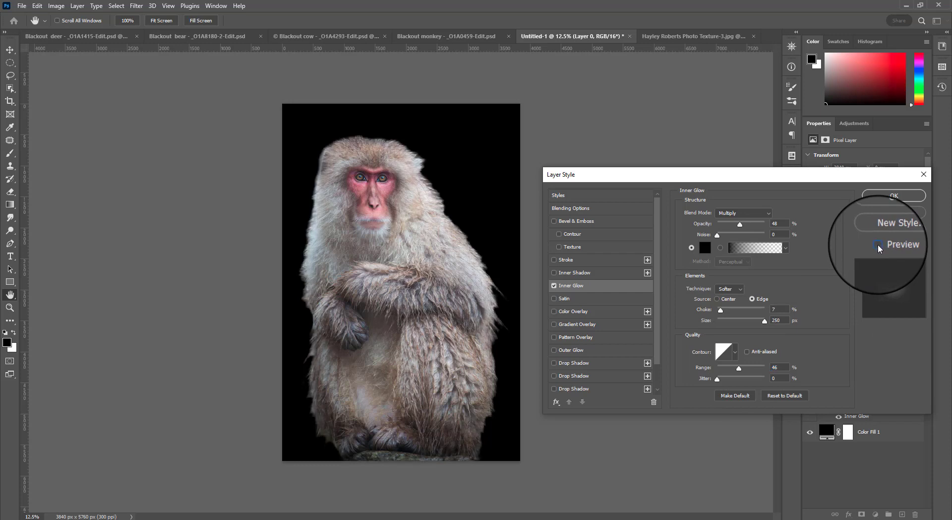
pyautogui.click(877, 244)
pyautogui.click(878, 245)
pyautogui.click(877, 245)
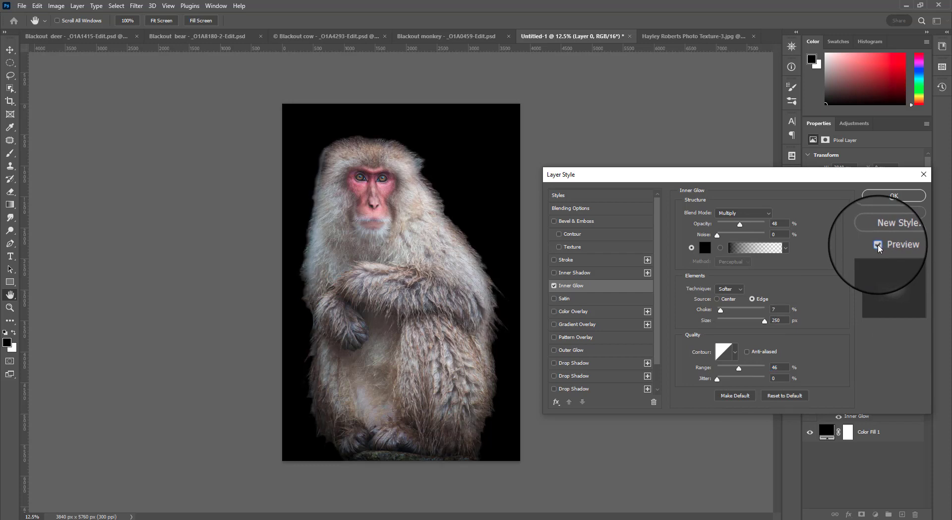
pyautogui.click(877, 245)
pyautogui.click(878, 245)
pyautogui.click(878, 245)
pyautogui.click(878, 244)
# Step: Raise the Inner Glow opacity to 59% and apply the layer style
pyautogui.moveTo(739, 224); pyautogui.dragTo(748, 224)
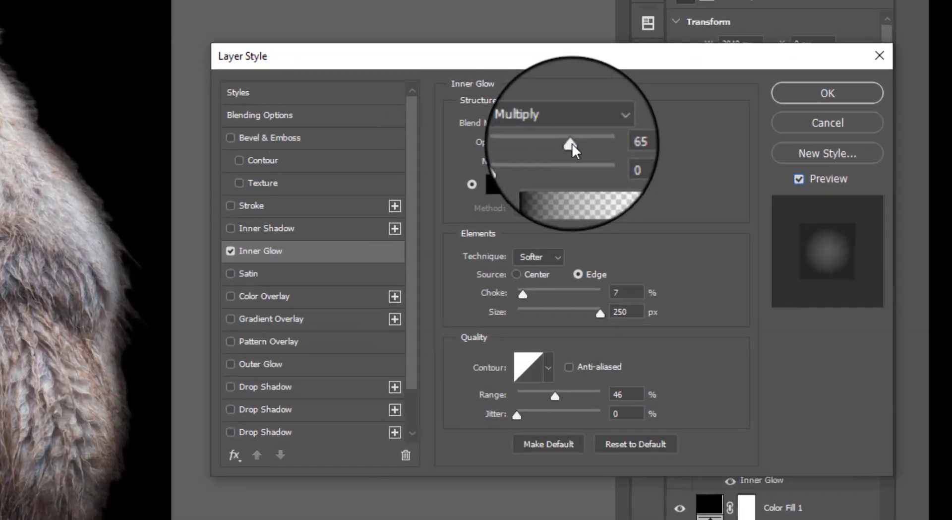
pyautogui.moveTo(572, 143); pyautogui.dragTo(566, 143)
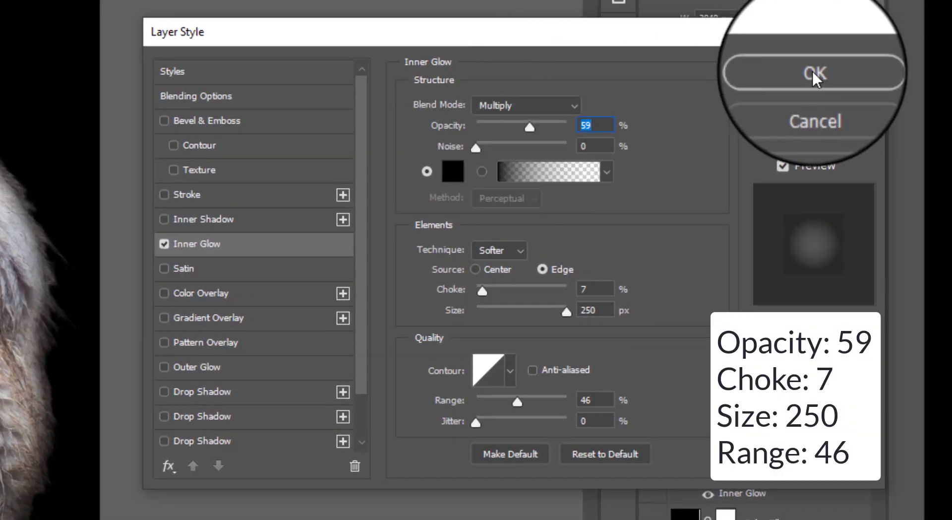
pyautogui.click(813, 73)
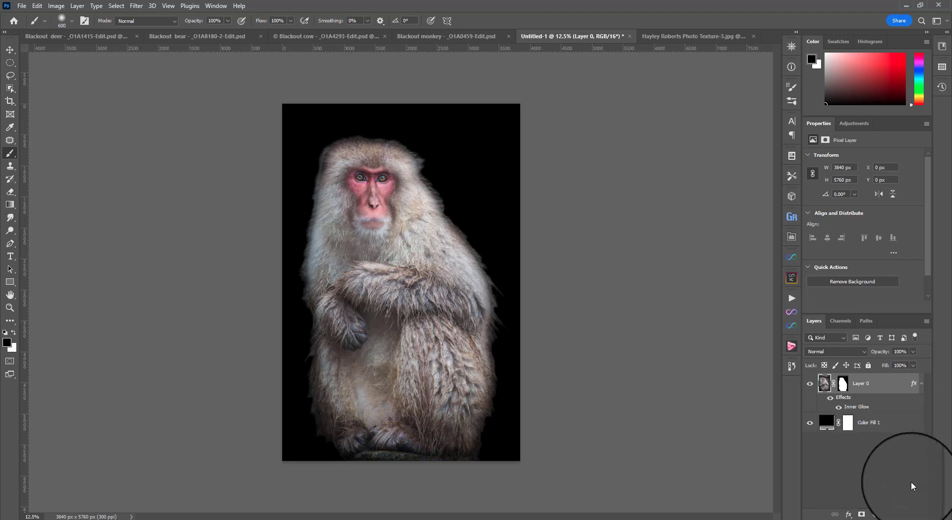
# Step: Add a Curves adjustment layer above Layer 0 and darken the midtones with a point at input 145, output 103
pyautogui.click(875, 514)
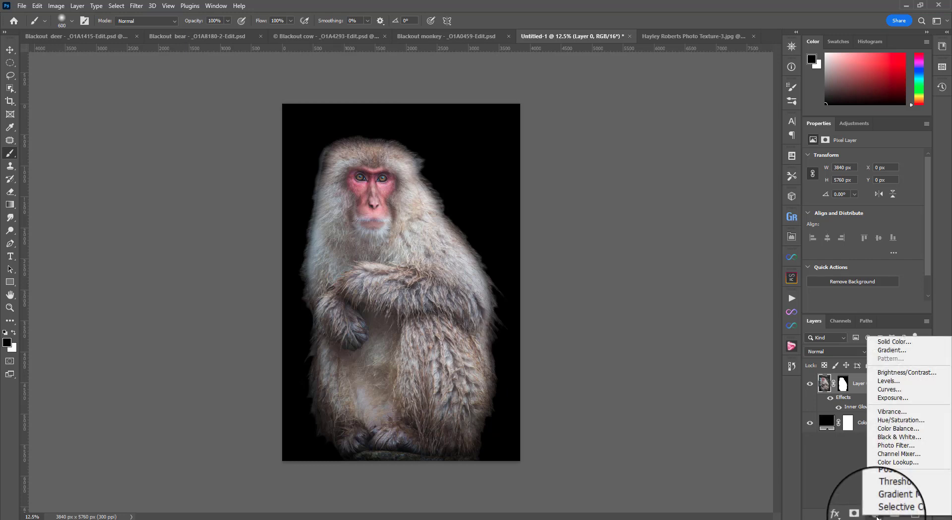
pyautogui.click(889, 389)
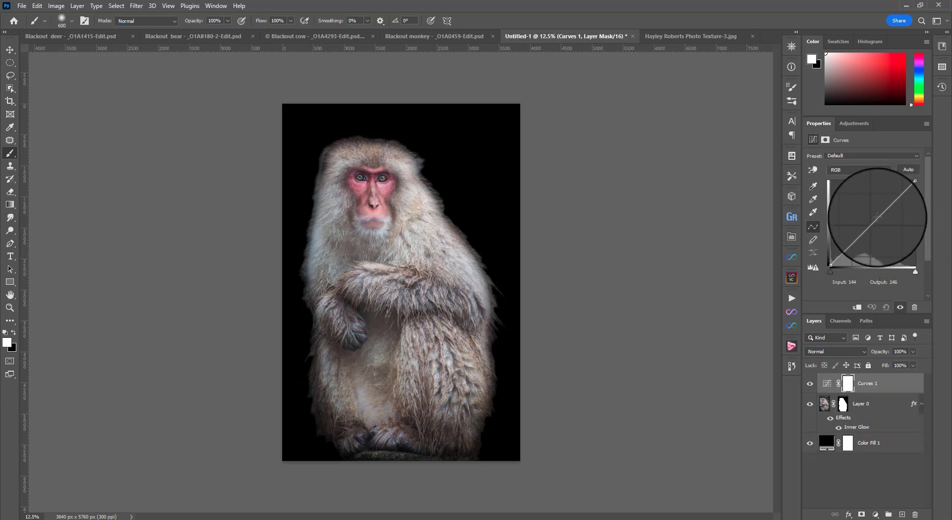
pyautogui.moveTo(877, 217); pyautogui.dragTo(879, 231)
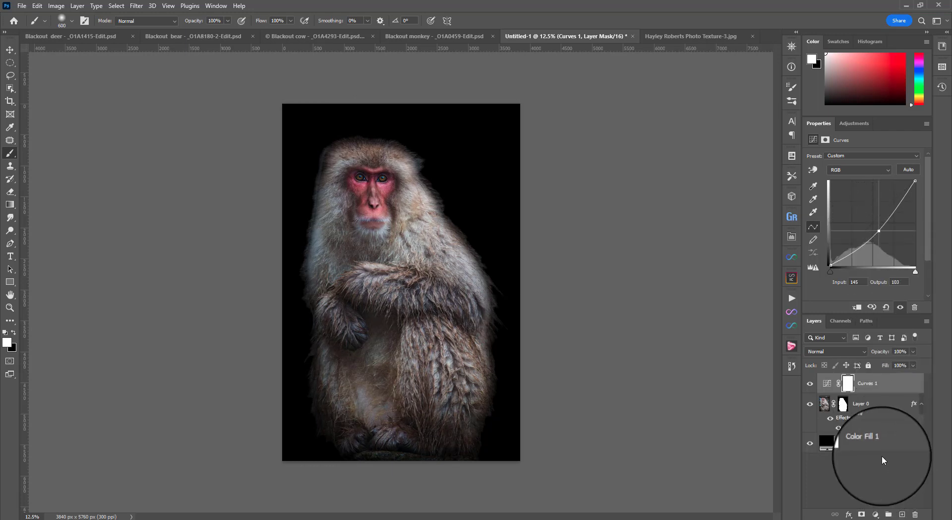
pyautogui.click(884, 387)
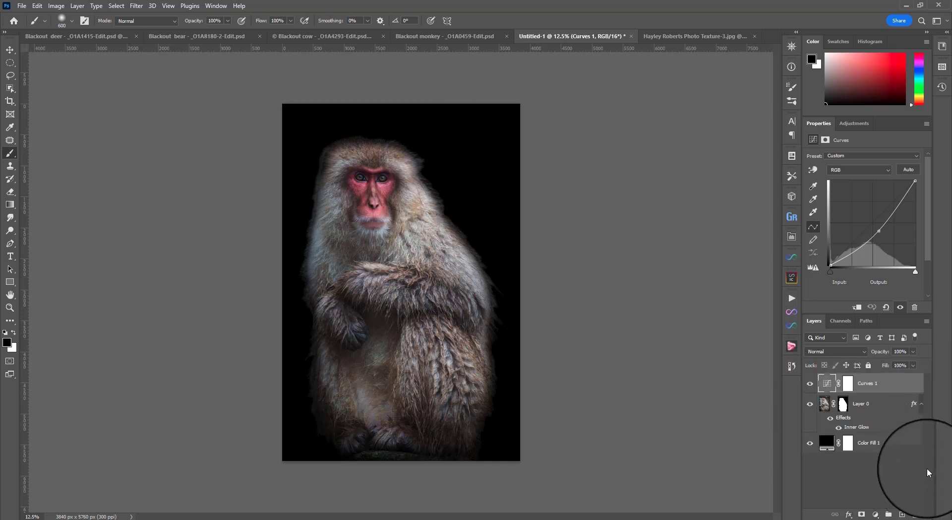
# Step: Add a Levels adjustment layer above Curves 1 with the black input level at 9 and the white input level at 254
pyautogui.click(875, 514)
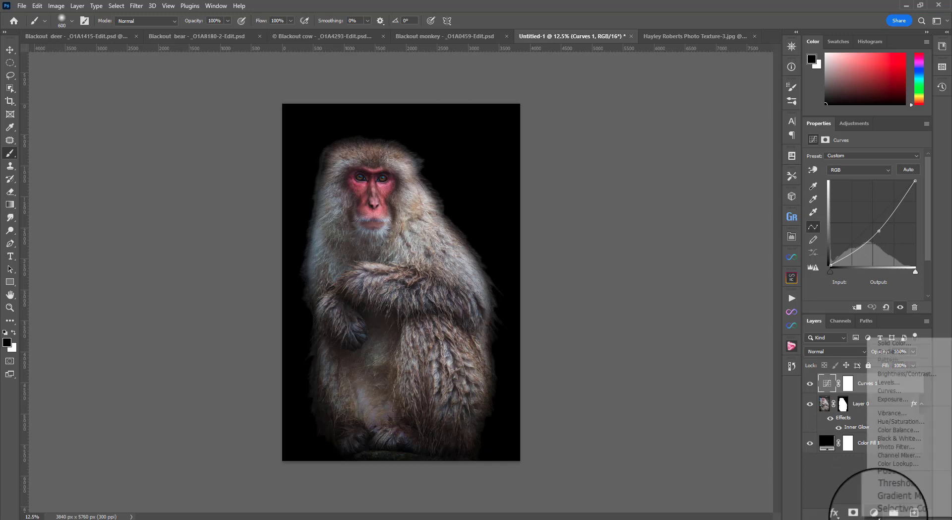
pyautogui.click(889, 382)
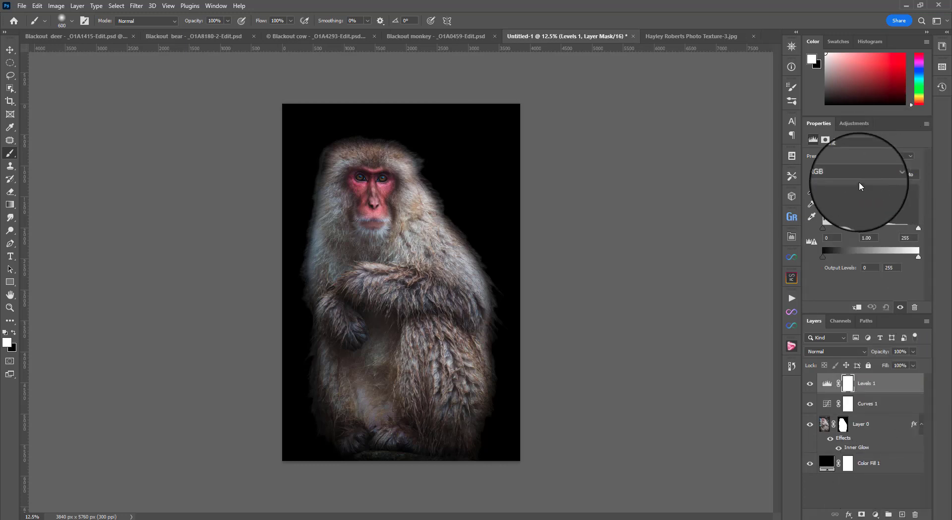
pyautogui.moveTo(825, 228); pyautogui.dragTo(826, 227)
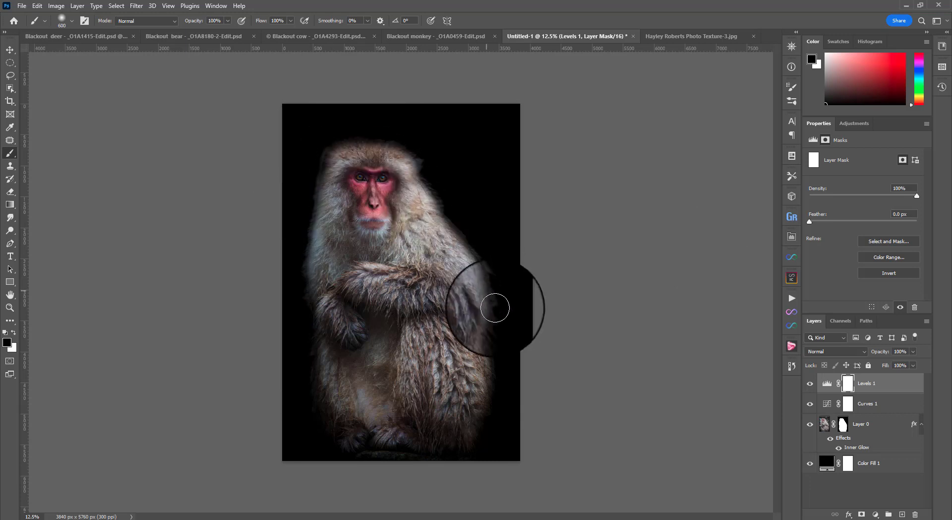
# Step: Compare with the finished Blackout monkey document, and clip Levels 1 and Curves 1 to Layer 0
pyautogui.click(433, 32)
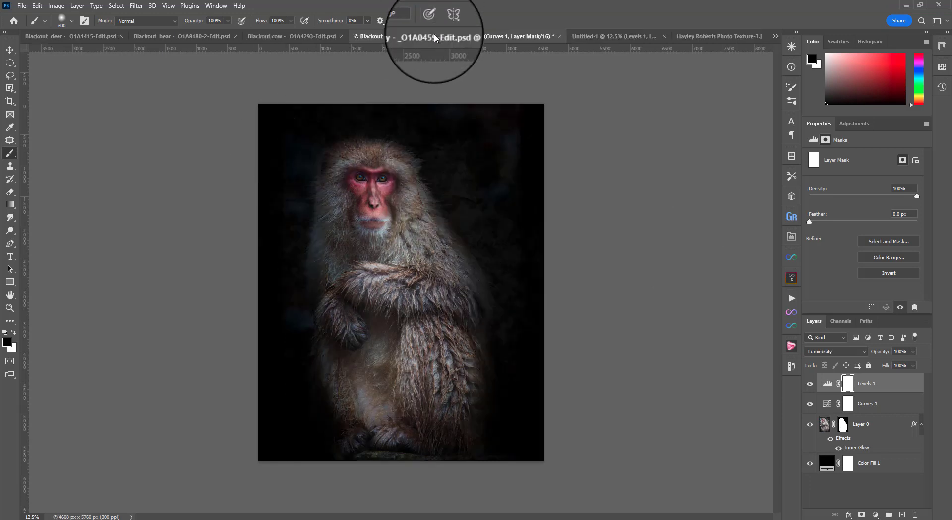
pyautogui.click(596, 33)
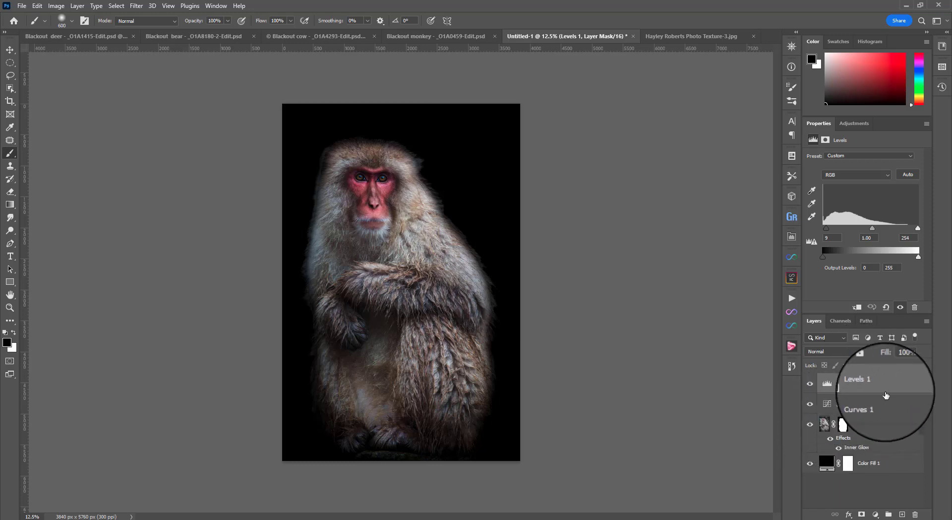
pyautogui.keyDown('alt'); pyautogui.click(828, 392); pyautogui.keyUp('alt')
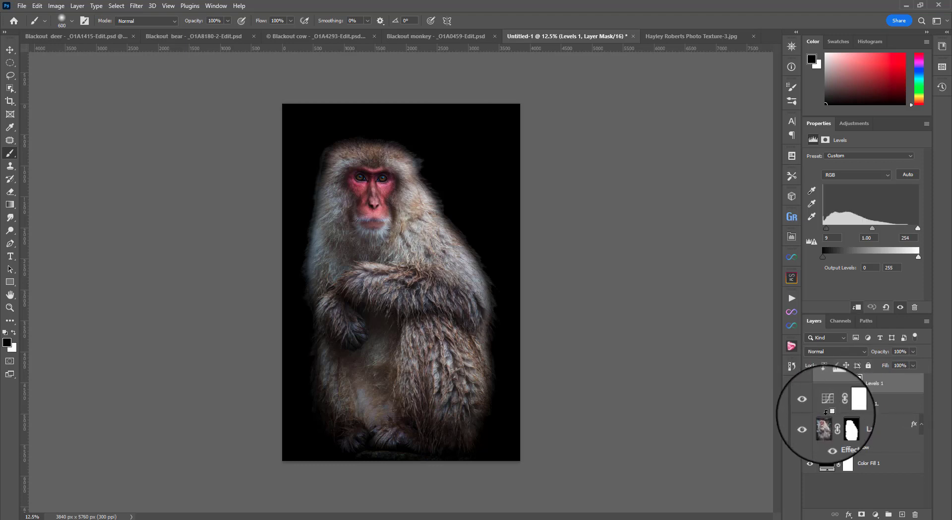
pyautogui.keyDown('alt'); pyautogui.click(825, 410); pyautogui.keyUp('alt')
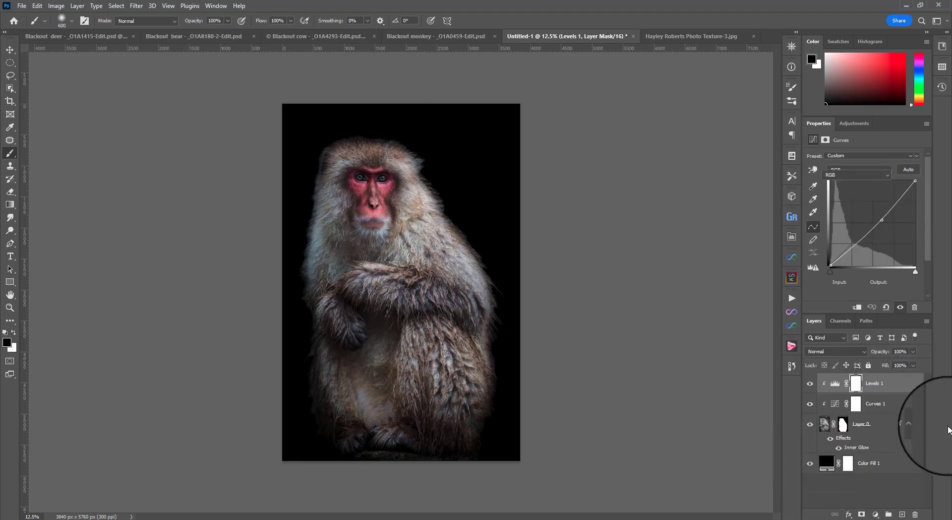
# Step: Add a second Curves adjustment layer on top and darken it with a point at input 143, output 114
pyautogui.click(875, 516)
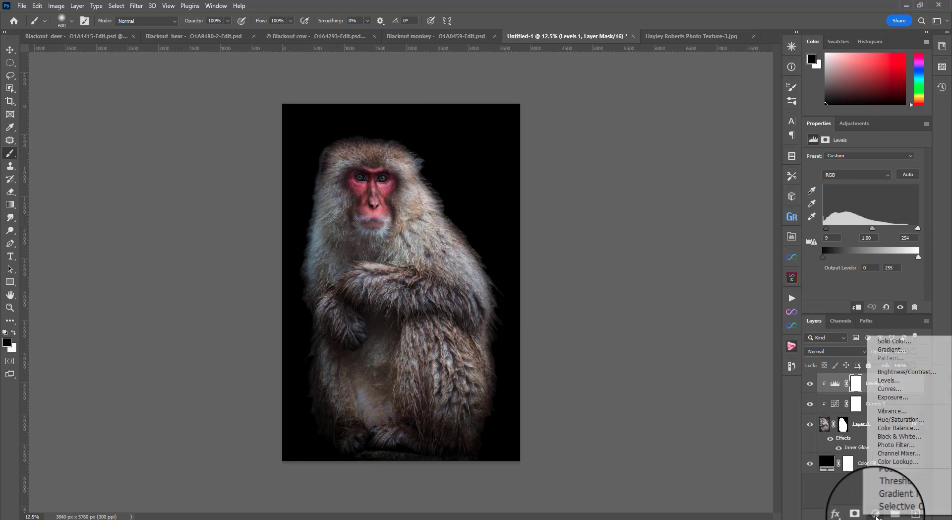
pyautogui.click(895, 392)
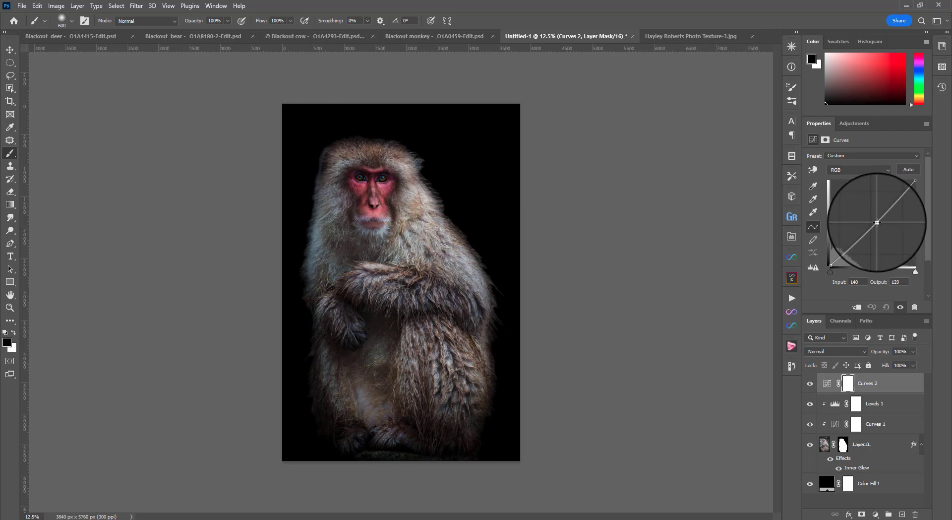
pyautogui.moveTo(877, 223); pyautogui.dragTo(878, 227)
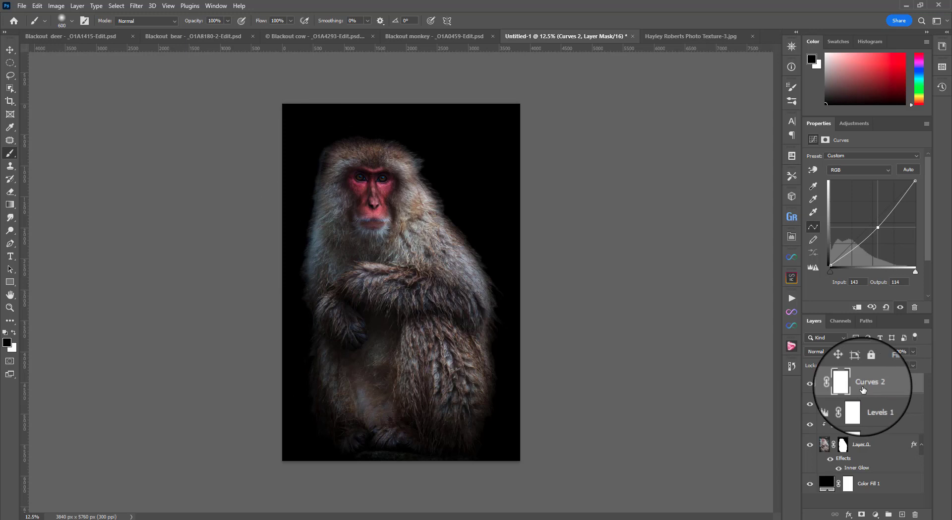
# Step: Invert the Curves 2 layer mask to black, flipping it back and forth to compare the darkening effect
pyautogui.hotkey('ctrl', 'i')
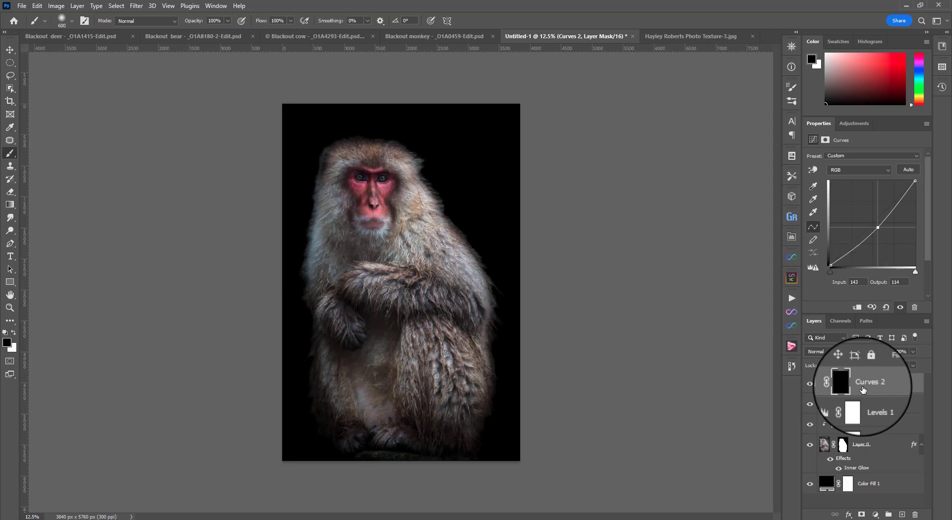
pyautogui.hotkey('ctrl', 'i')
pyautogui.hotkey('ctrl', 'i')
pyautogui.hotkey('ctrl', 'i')
pyautogui.hotkey('ctrl', 'i')
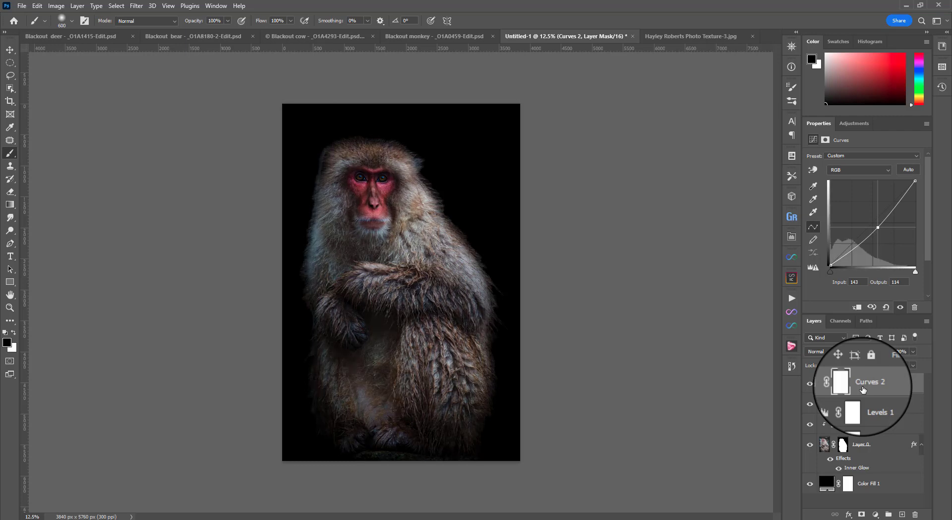
pyautogui.hotkey('ctrl', 'i')
pyautogui.hotkey('ctrl', 'i')
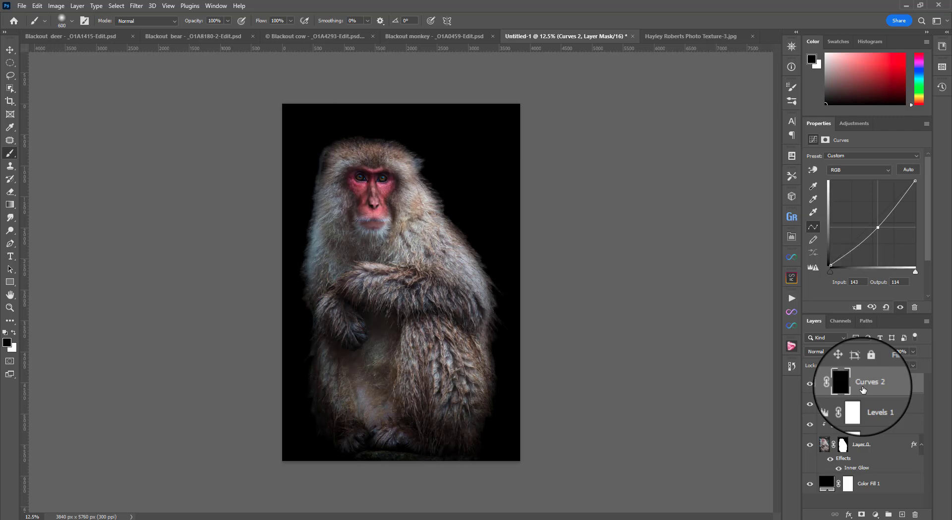
# Step: Toggle the Curves 2 layer mask between black and white to preview the darkening on and off
pyautogui.hotkey('ctrl', 'i')
pyautogui.hotkey('ctrl', 'i')
pyautogui.hotkey('ctrl', 'i')
pyautogui.hotkey('ctrl', 'i')
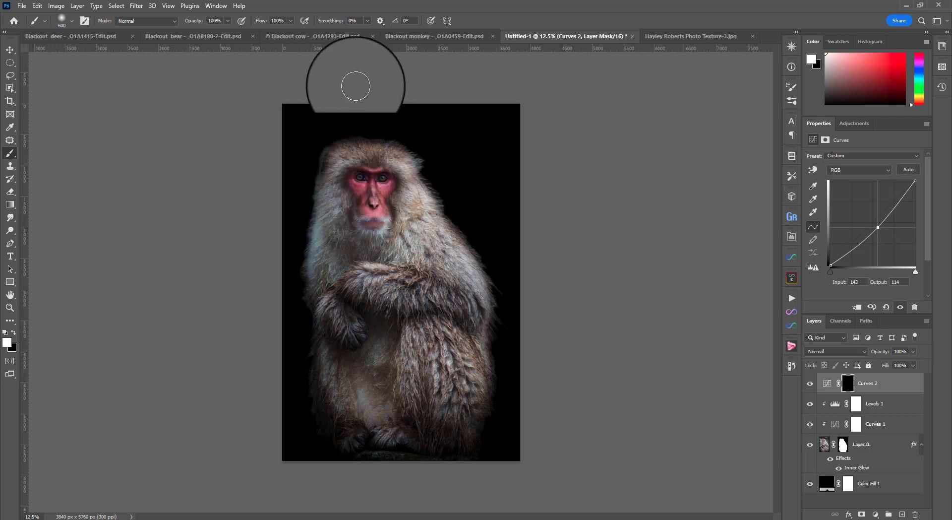
# Step: With a soft round 600 px brush at 0% hardness, paint white on the Curves 2 mask around the monkey's outer edges
pyautogui.click(73, 23)
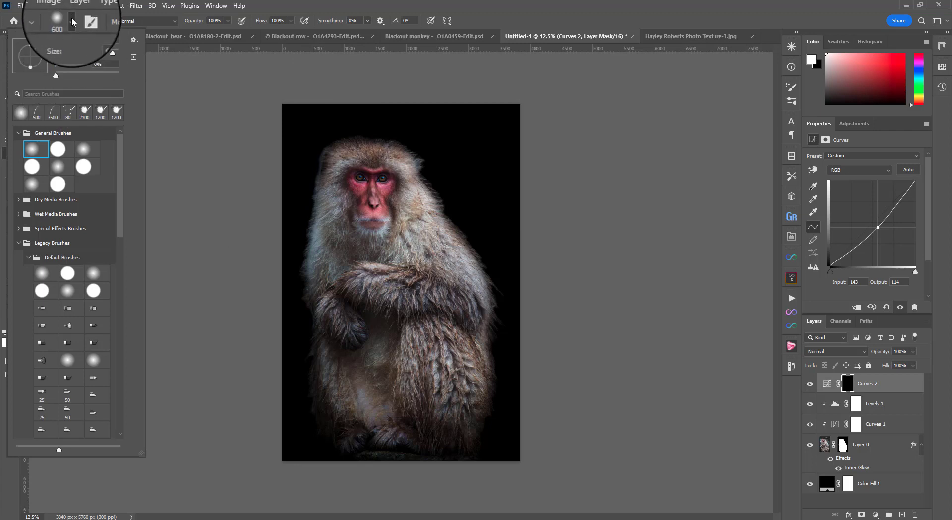
pyautogui.click(72, 23)
pyautogui.click(72, 24)
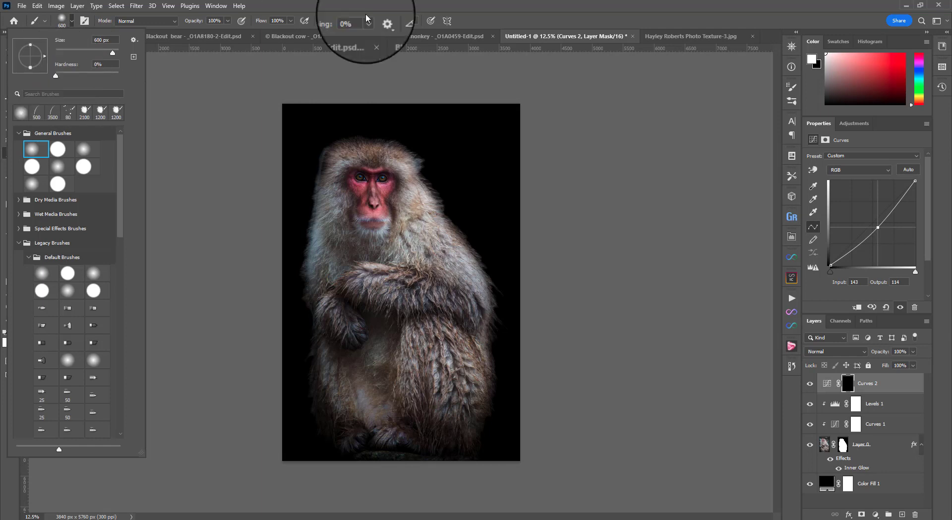
pyautogui.click(393, 14)
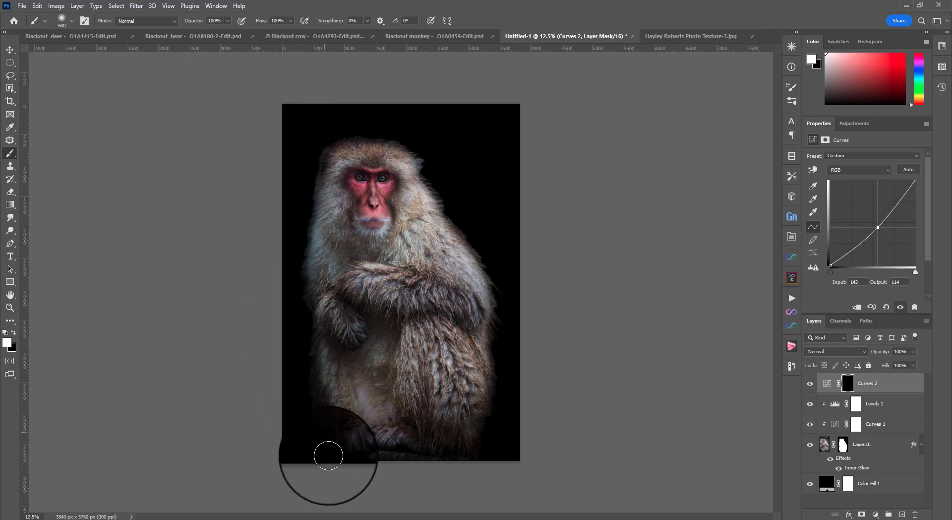
pyautogui.moveTo(502, 446)
pyautogui.mouseDown()
pyautogui.moveTo(505, 381)
pyautogui.moveTo(503, 340)
pyautogui.moveTo(495, 421)
pyautogui.moveTo(507, 366)
pyautogui.moveTo(494, 244)
pyautogui.moveTo(500, 314)
pyautogui.moveTo(500, 280)
pyautogui.moveTo(456, 222)
pyautogui.moveTo(500, 310)
pyautogui.moveTo(474, 236)
pyautogui.moveTo(425, 161)
pyautogui.moveTo(455, 227)
pyautogui.moveTo(392, 133)
pyautogui.moveTo(451, 192)
pyautogui.mouseUp()
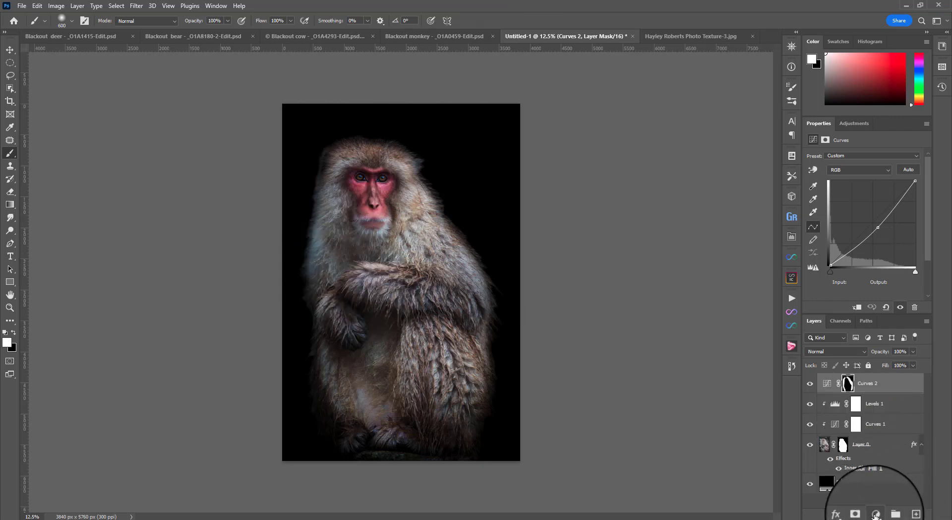
# Step: Add a third Curves adjustment layer on top and lower its white point to output 175
pyautogui.click(876, 515)
pyautogui.click(891, 372)
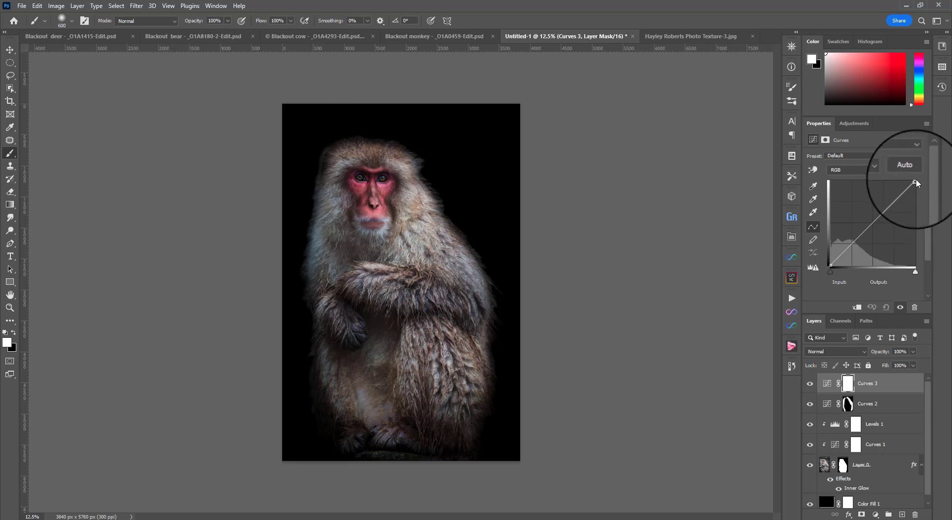
pyautogui.moveTo(915, 181); pyautogui.dragTo(923, 207)
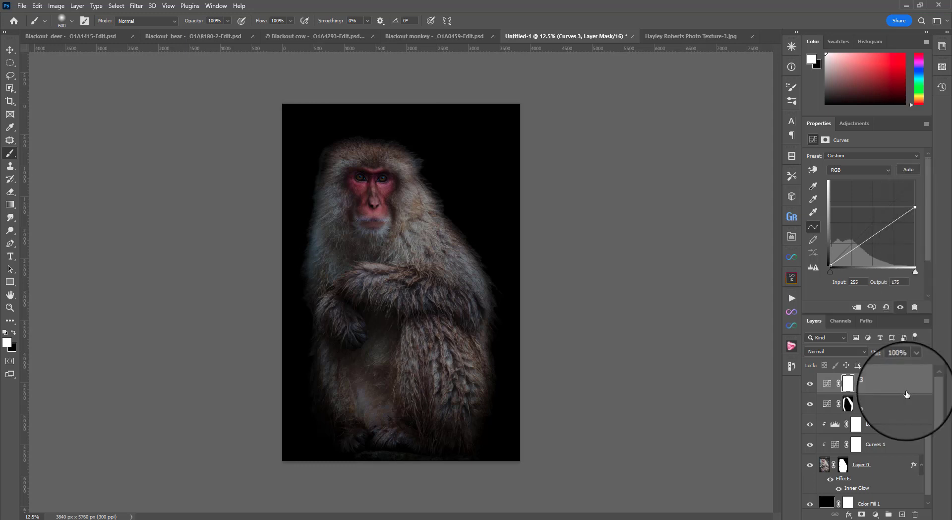
# Step: Invert the Curves 3 mask to black and paint white over the monkey's sides, arm and belly fur to darken them
pyautogui.hotkey('ctrl', 'i')
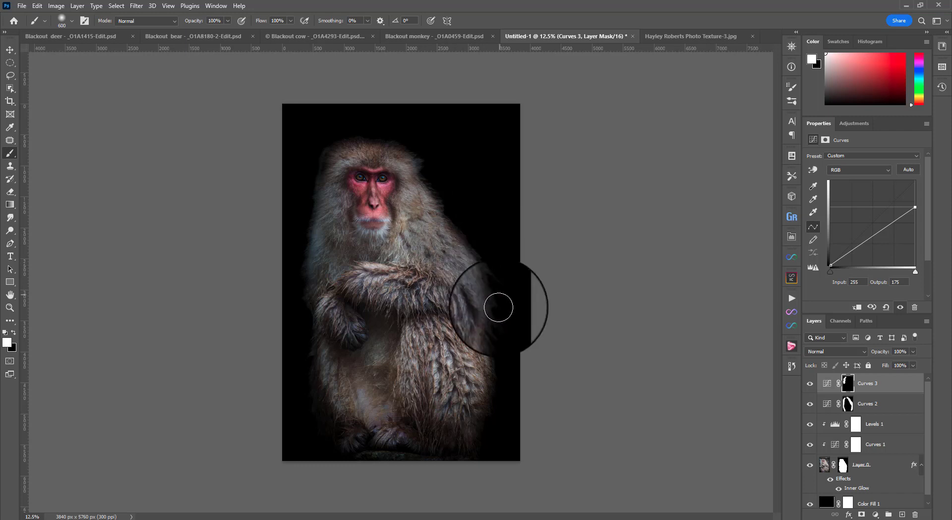
pyautogui.moveTo(454, 298)
pyautogui.mouseDown()
pyautogui.moveTo(448, 291)
pyautogui.moveTo(379, 393)
pyautogui.mouseUp()
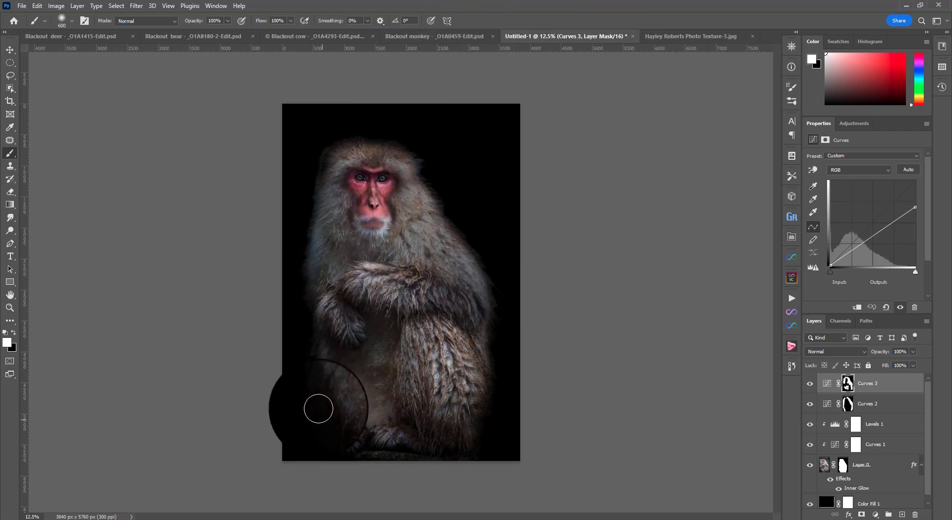
pyautogui.click(848, 383)
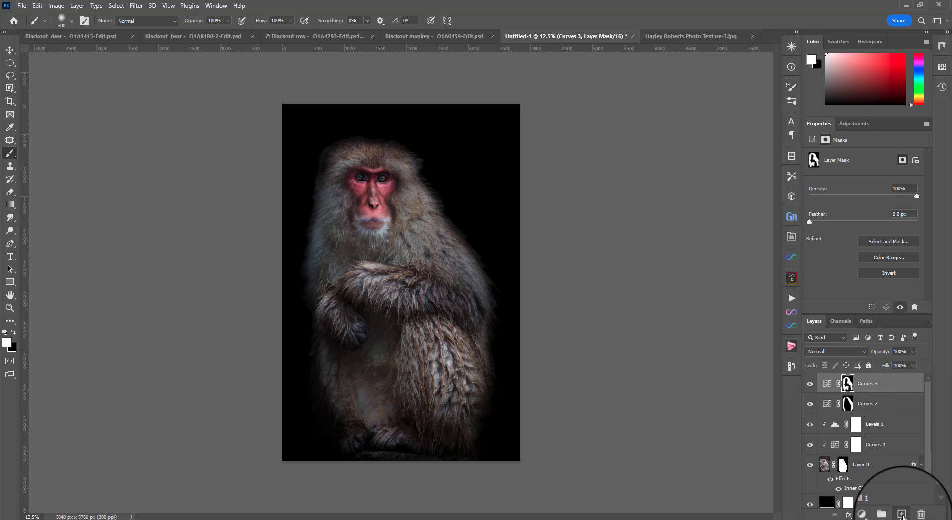
# Step: Add a new top layer, paint soft black along the monkey's outer edges, and set the layer opacity to 30%
pyautogui.click(902, 514)
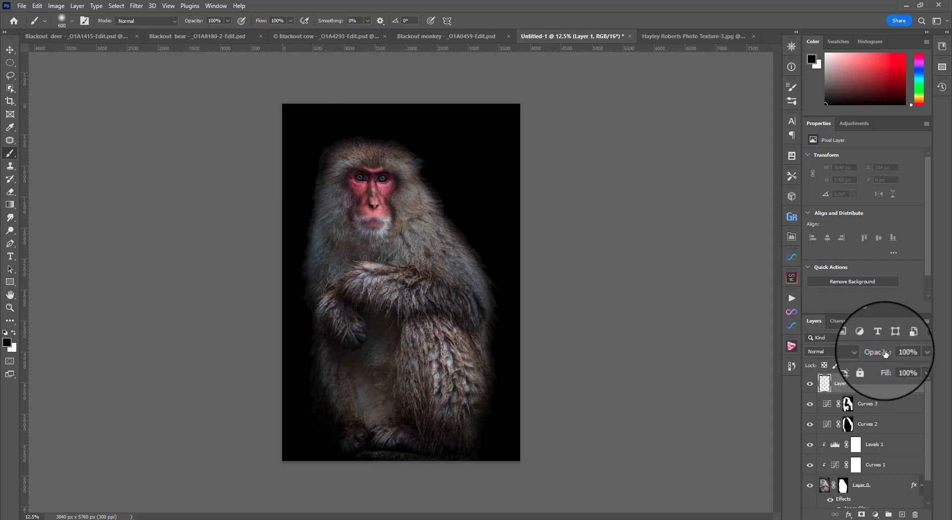
pyautogui.moveTo(885, 352)
pyautogui.mouseDown()
pyautogui.moveTo(862, 352)
pyautogui.moveTo(883, 352)
pyautogui.mouseUp()
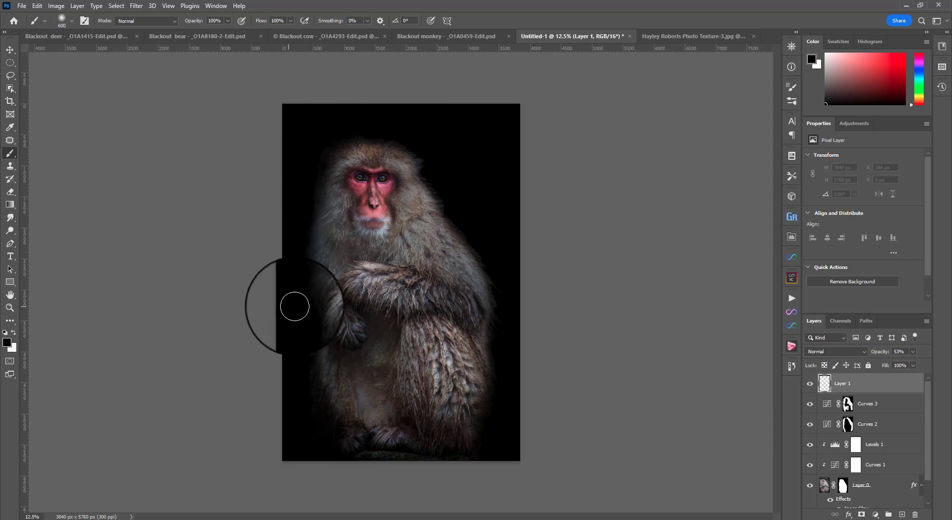
pyautogui.moveTo(295, 306); pyautogui.dragTo(295, 333)
pyautogui.moveTo(496, 270); pyautogui.dragTo(444, 180)
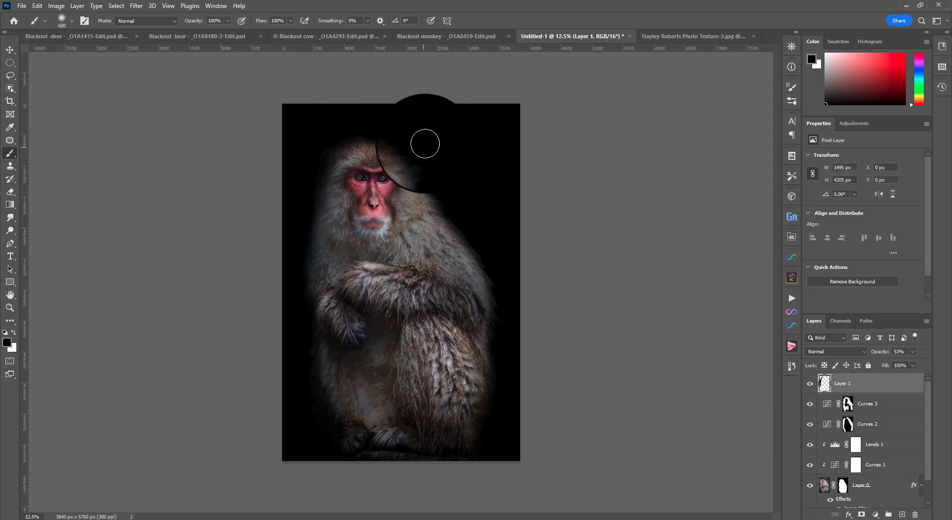
pyautogui.moveTo(425, 143); pyautogui.dragTo(496, 278)
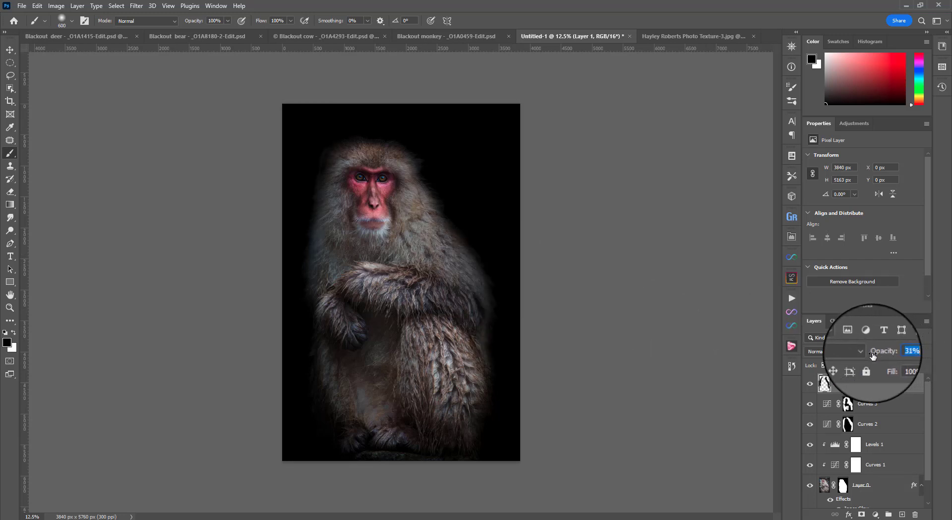
pyautogui.moveTo(873, 355); pyautogui.dragTo(871, 355)
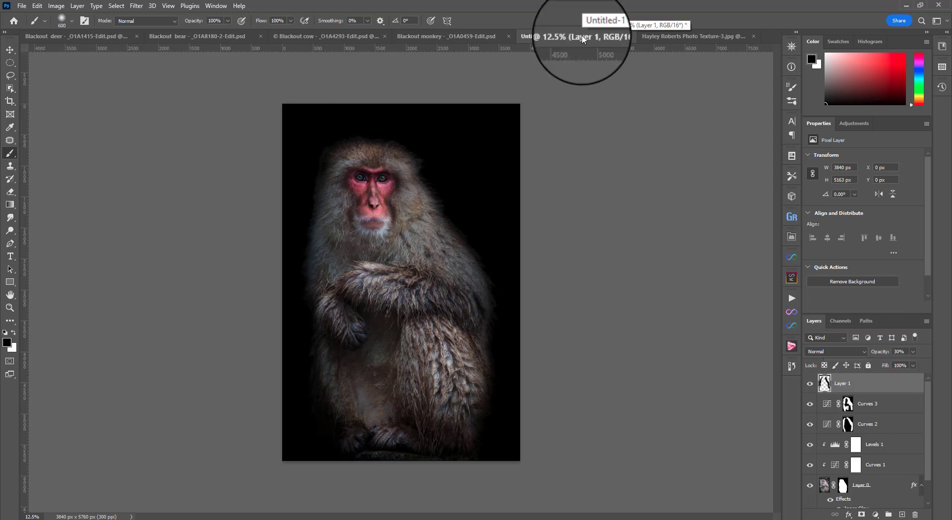
# Step: Compare the edge darkening with the finished Blackout monkey document, switching back and forth between the two images
pyautogui.click(465, 36)
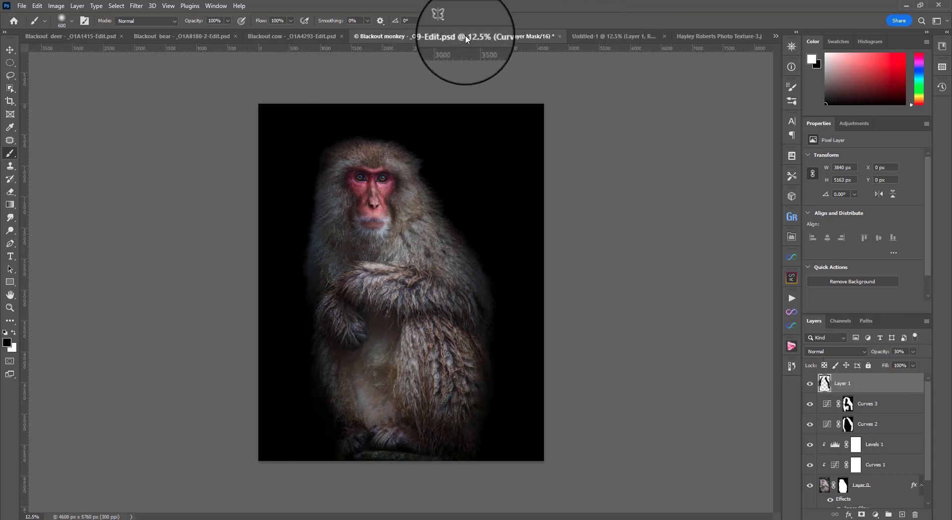
pyautogui.click(594, 37)
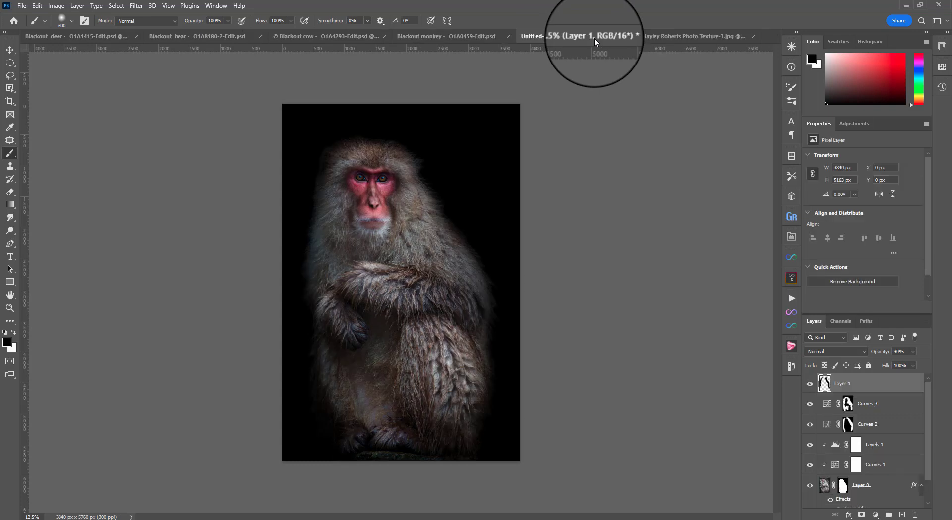
pyautogui.click(465, 38)
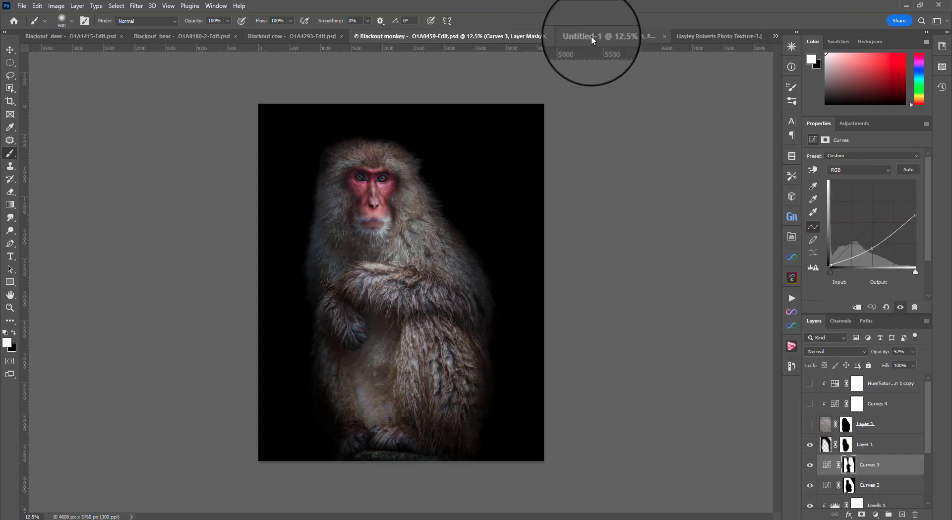
pyautogui.click(592, 38)
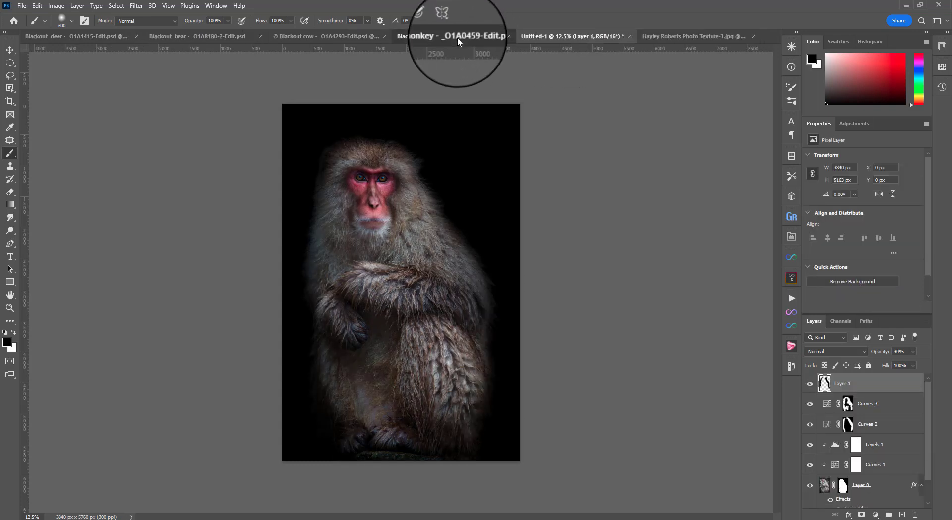
pyautogui.click(457, 37)
pyautogui.click(594, 37)
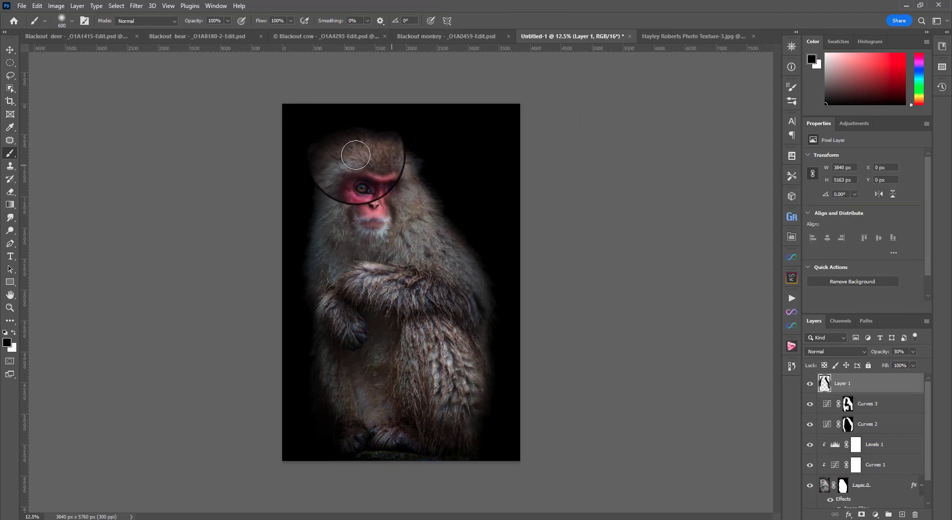
pyautogui.click(472, 38)
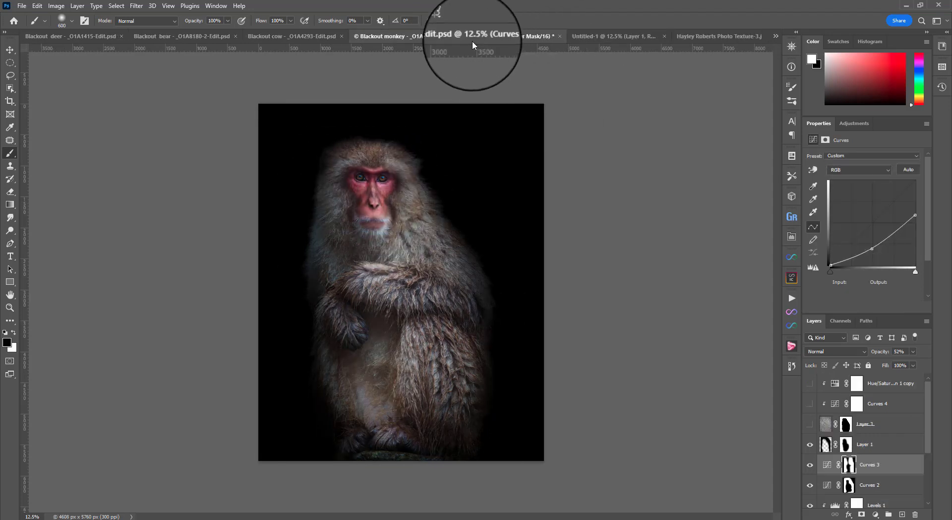
pyautogui.click(596, 36)
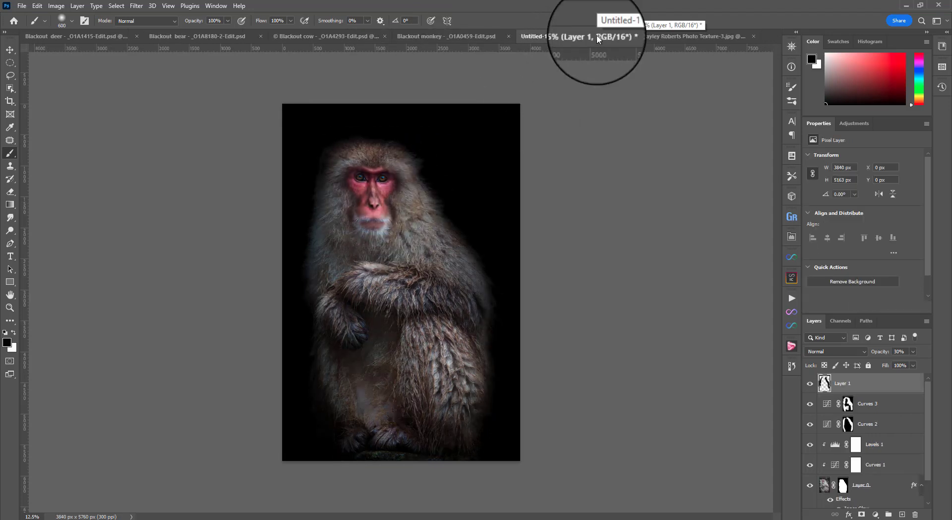
# Step: Set the blend mode of the Curves 1 adjustment layer to Luminosity
pyautogui.scroll(-2, 909, 415)
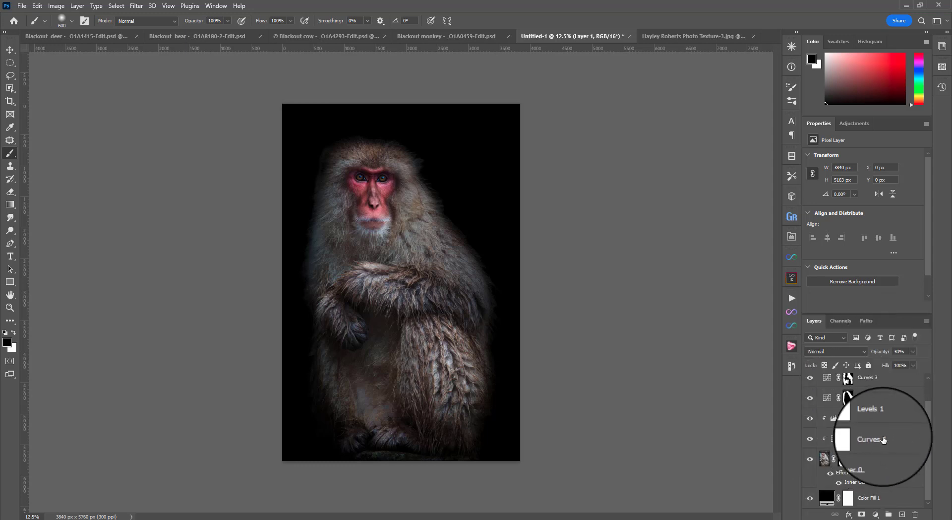
pyautogui.click(866, 439)
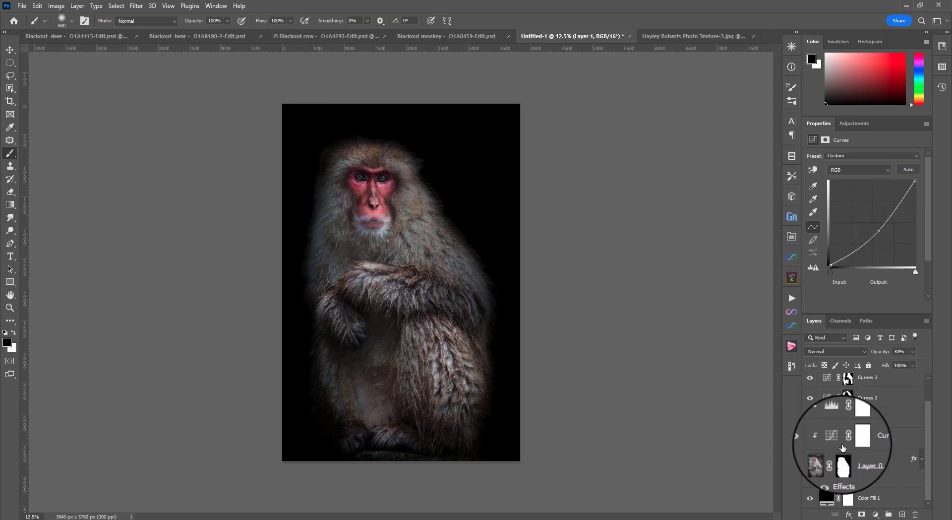
pyautogui.press('x')
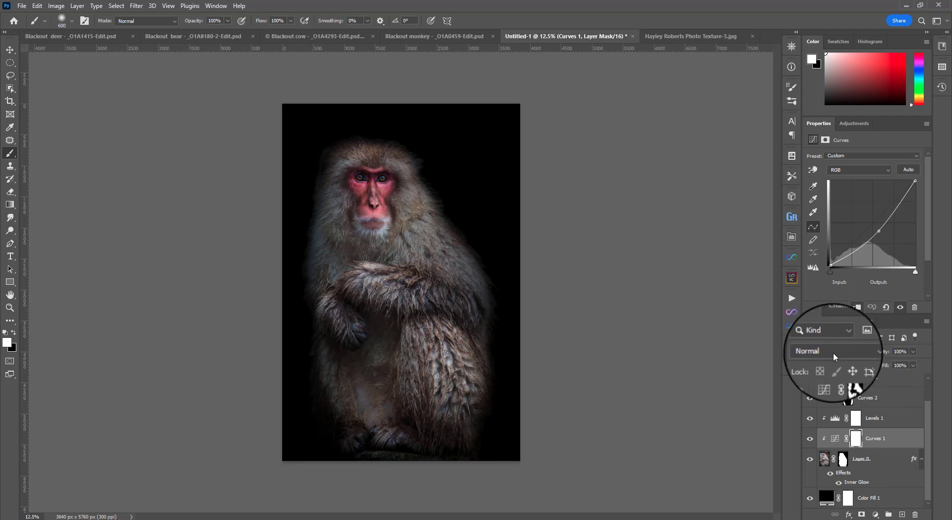
pyautogui.click(833, 352)
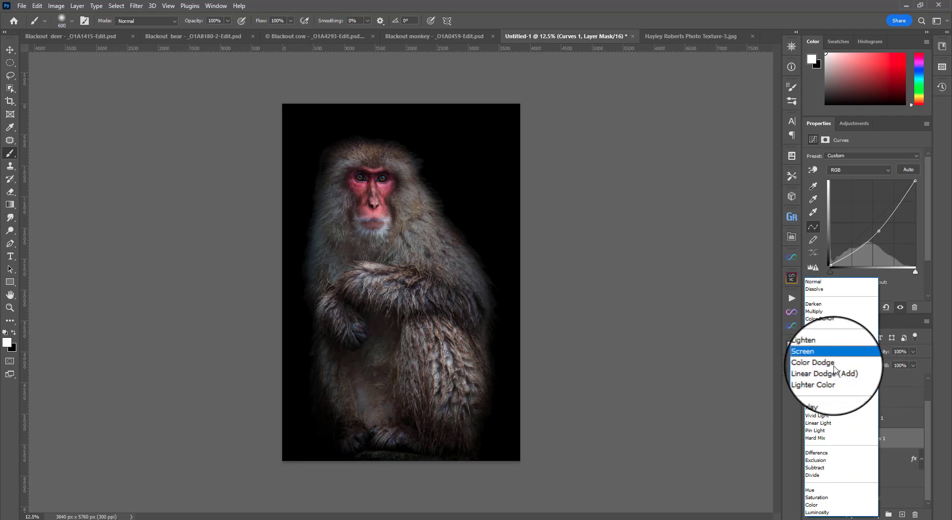
pyautogui.click(827, 513)
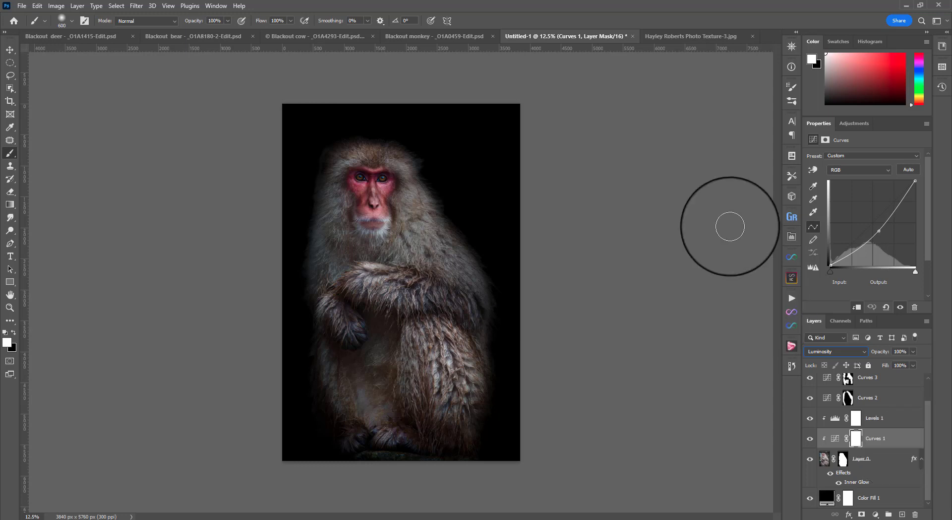
# Step: Change the Levels 1 adjustment layer's blend mode to Luminosity
pyautogui.click(844, 418)
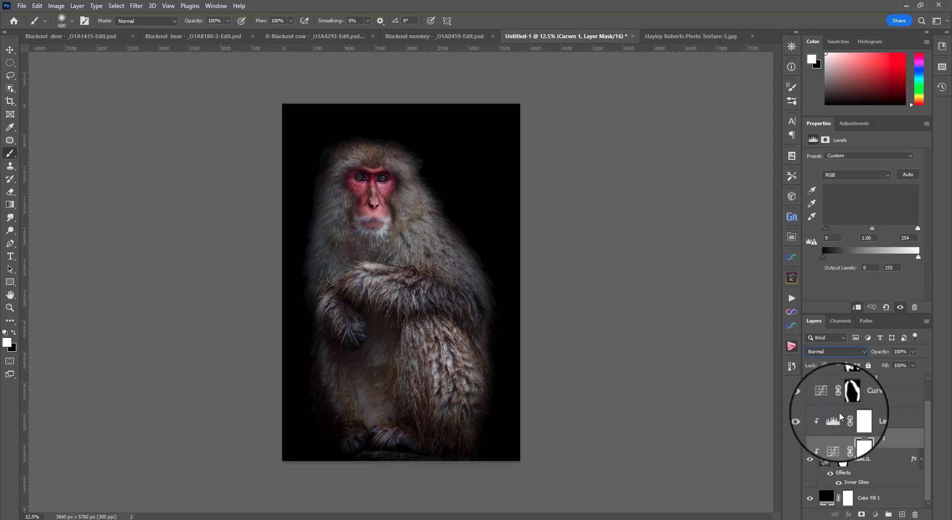
pyautogui.click(840, 350)
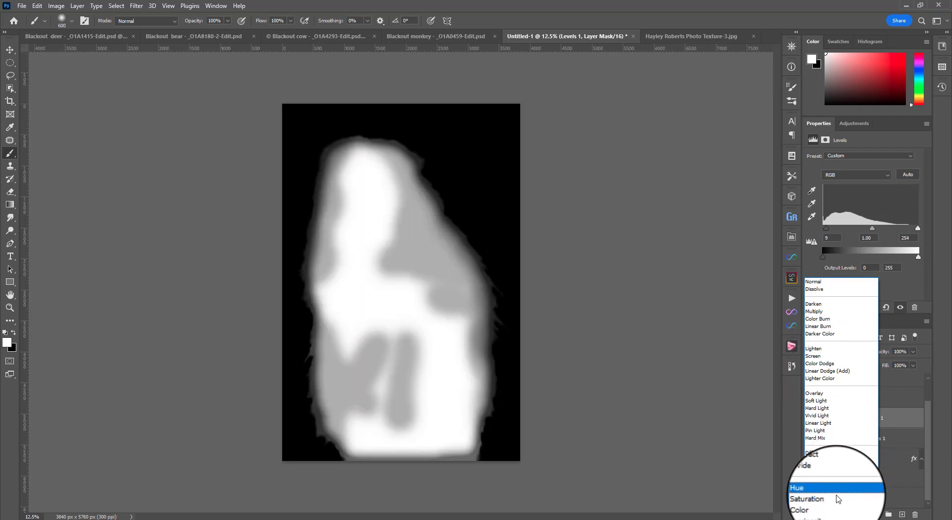
pyautogui.click(827, 513)
# Step: Compare the image before and after the two blend mode changes through its history states, and against the finished Blackout monkey document
pyautogui.click(792, 366)
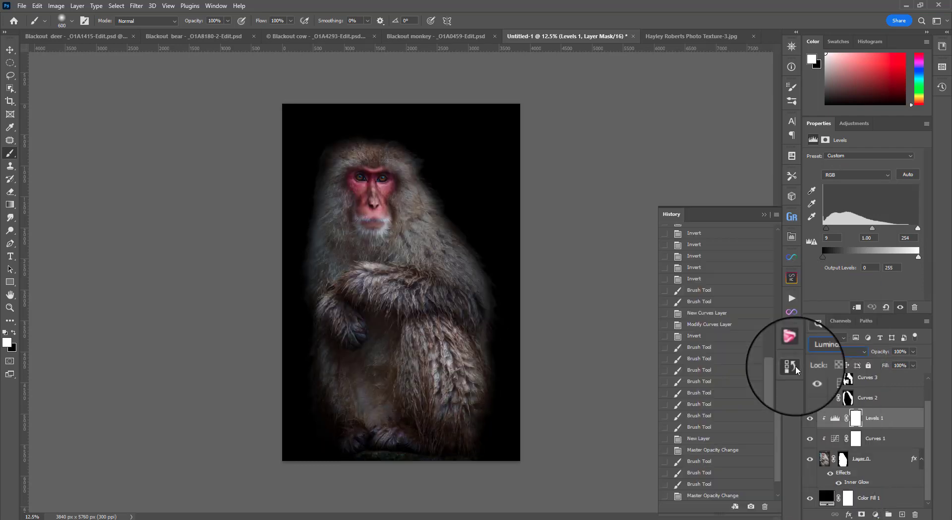
pyautogui.scroll(-1, 733, 373)
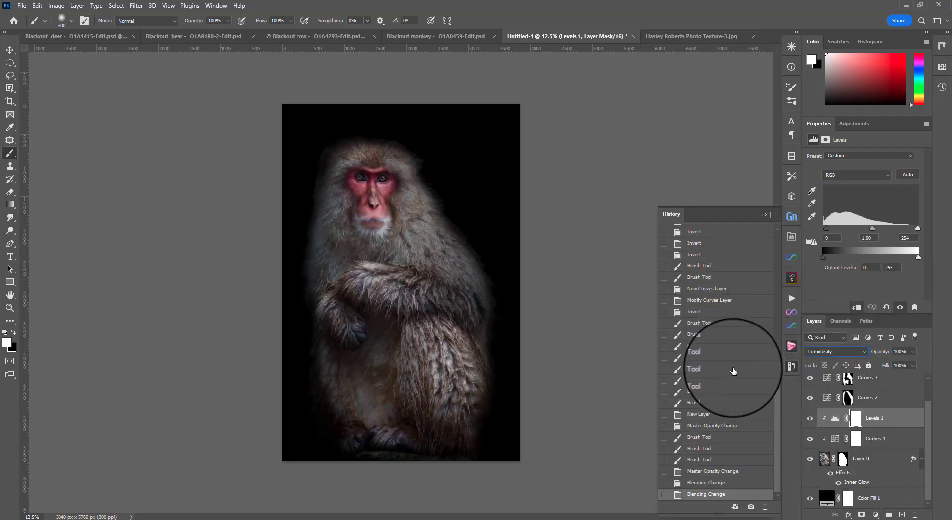
pyautogui.click(729, 473)
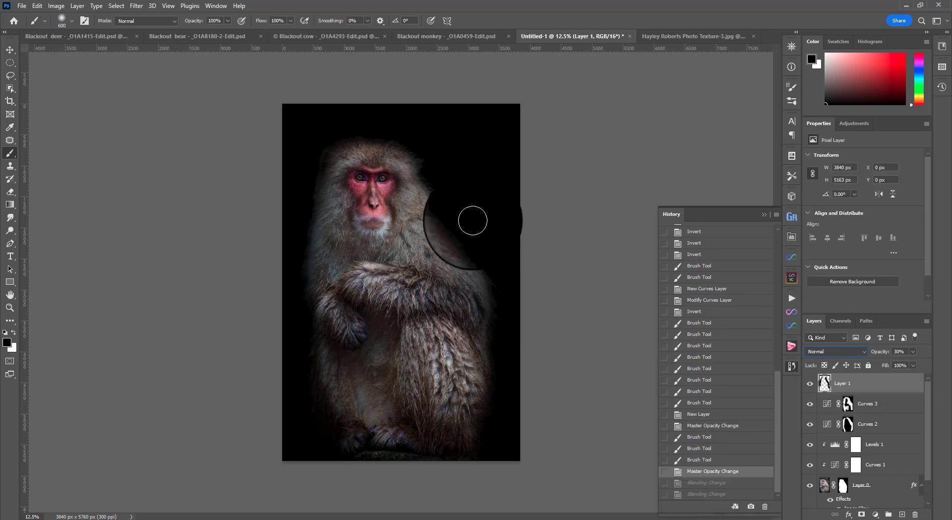
pyautogui.click(709, 496)
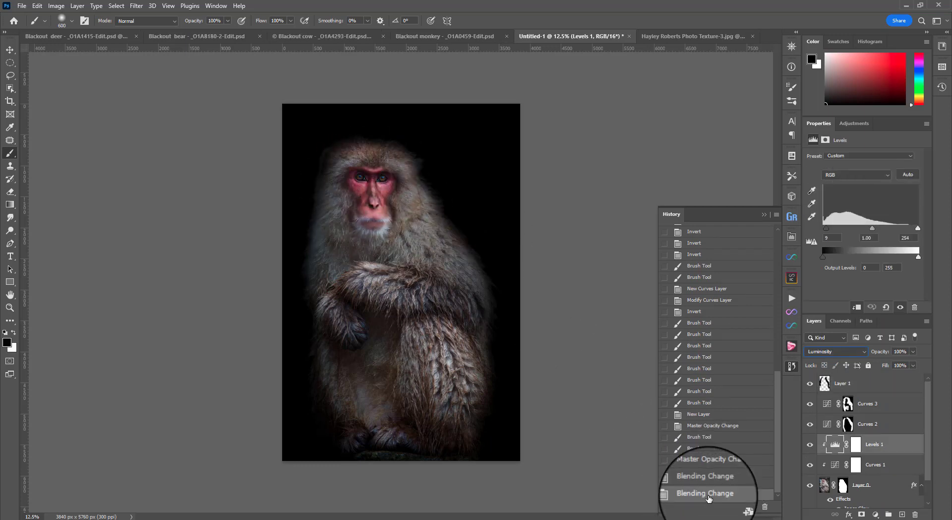
pyautogui.click(764, 214)
pyautogui.click(477, 36)
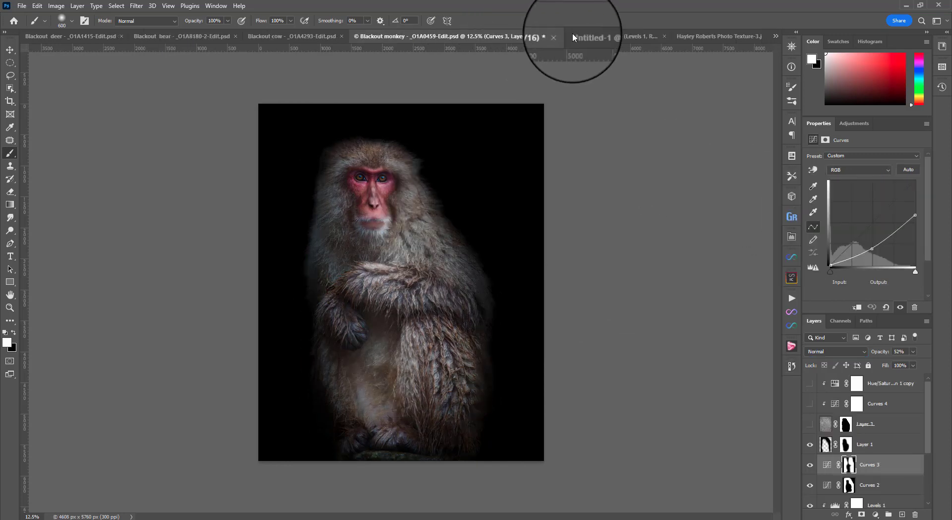
pyautogui.click(586, 38)
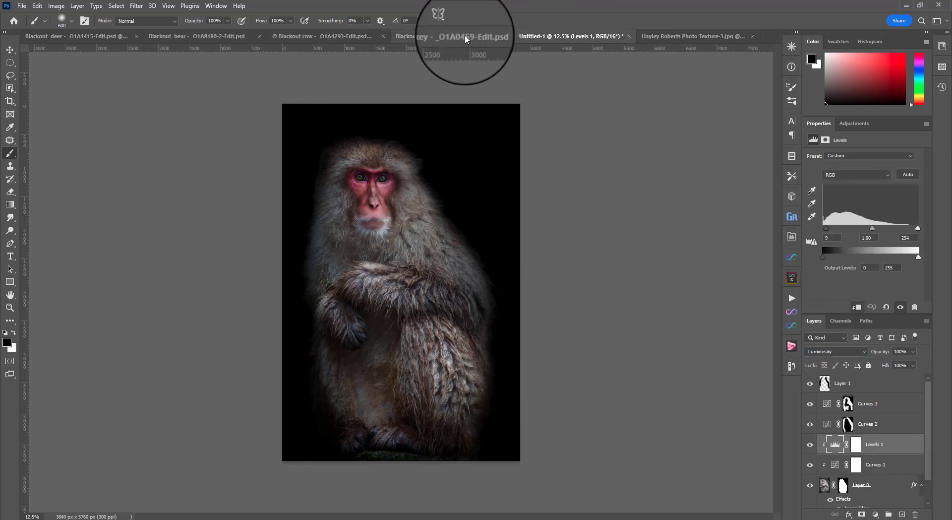
# Step: Compare the working image's overall shading with the finished Blackout monkey document, alternating repeatedly between the two
pyautogui.click(465, 34)
pyautogui.click(599, 36)
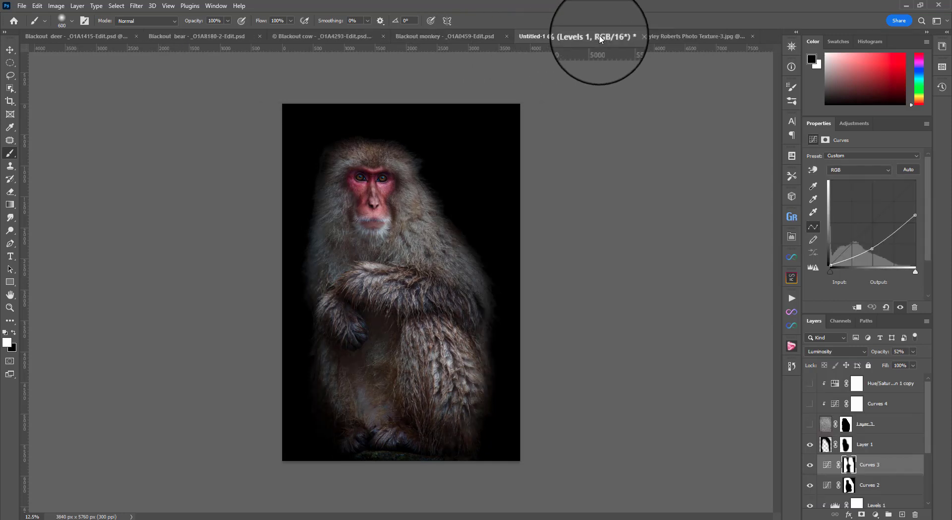
pyautogui.click(498, 36)
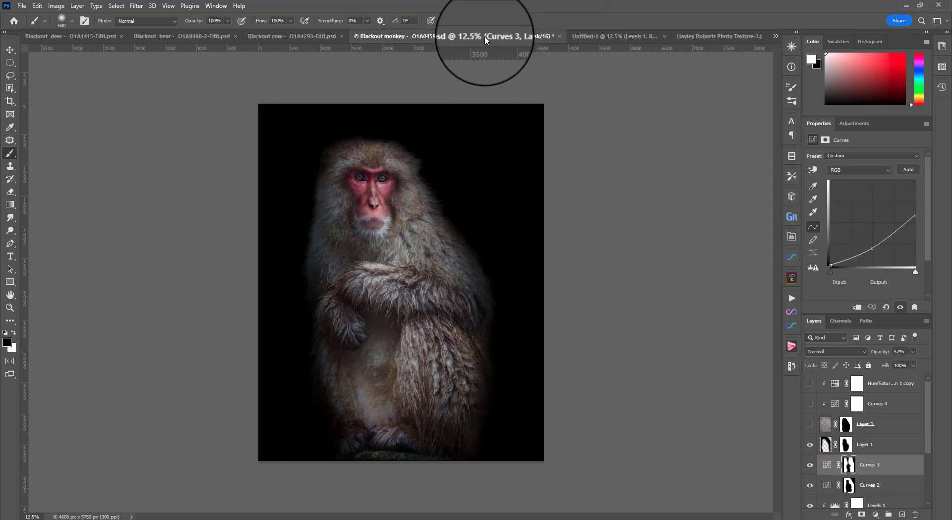
pyautogui.click(617, 38)
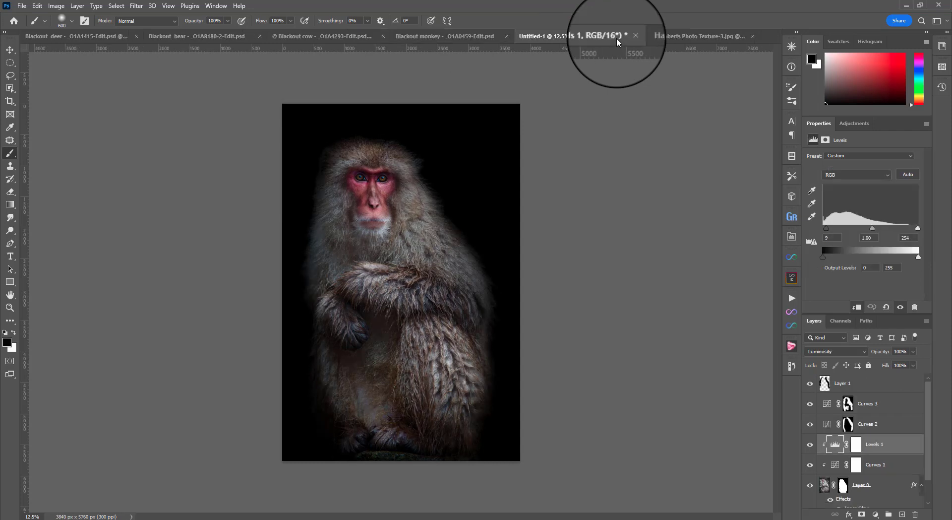
pyautogui.click(469, 36)
pyautogui.press('x')
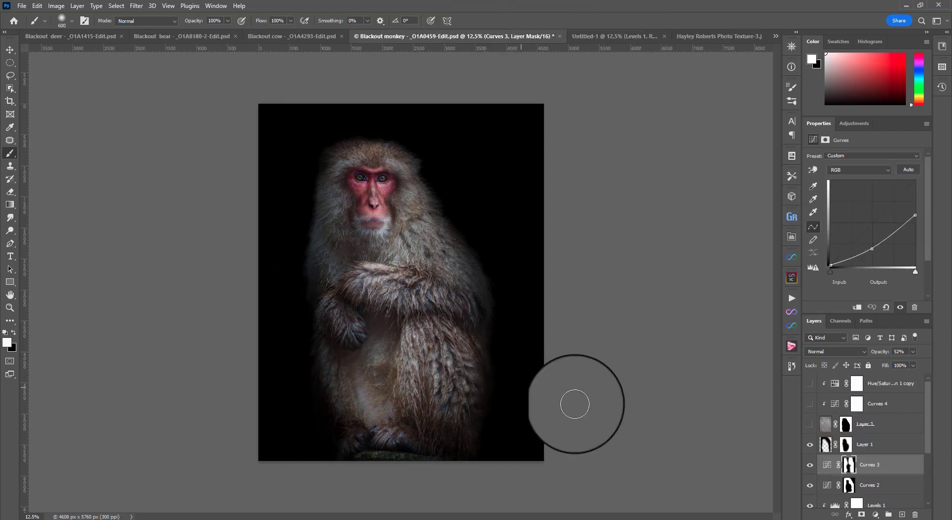
pyautogui.click(621, 34)
pyautogui.press('x')
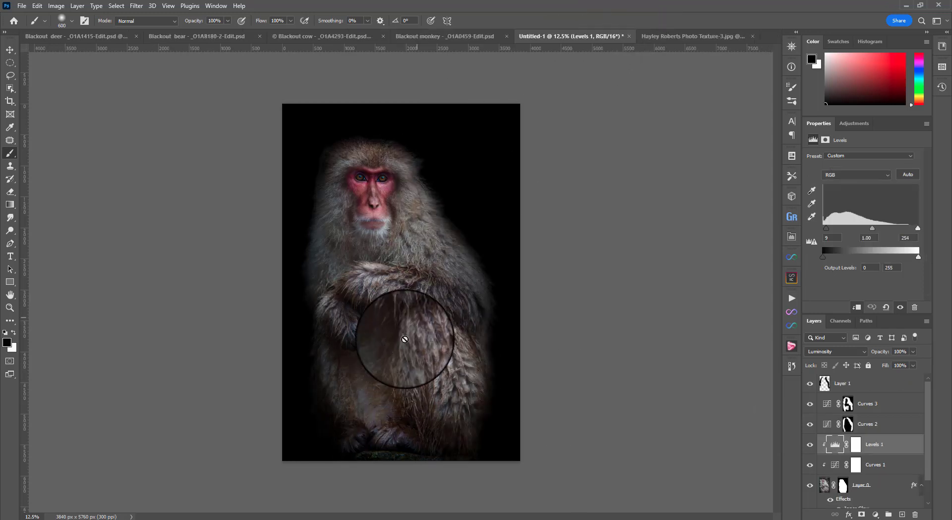
pyautogui.click(468, 37)
pyautogui.press('x')
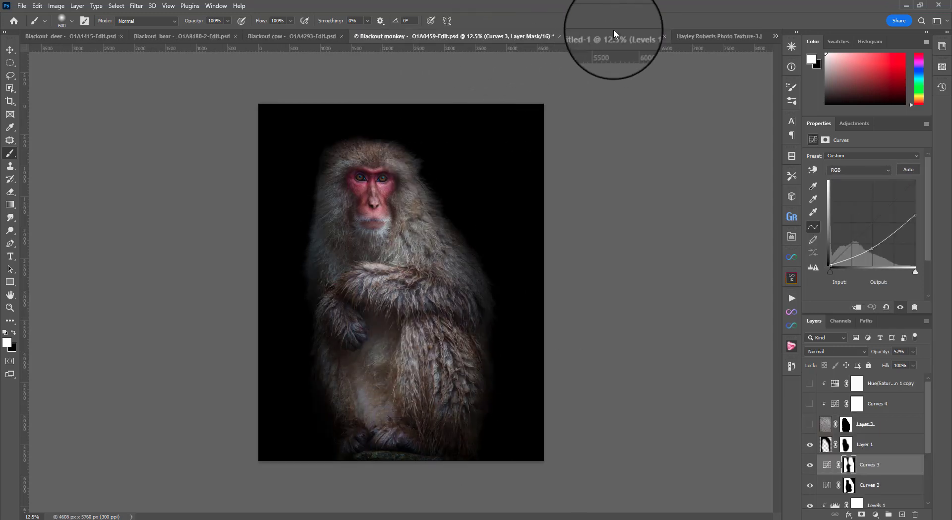
pyautogui.click(613, 31)
pyautogui.press('x')
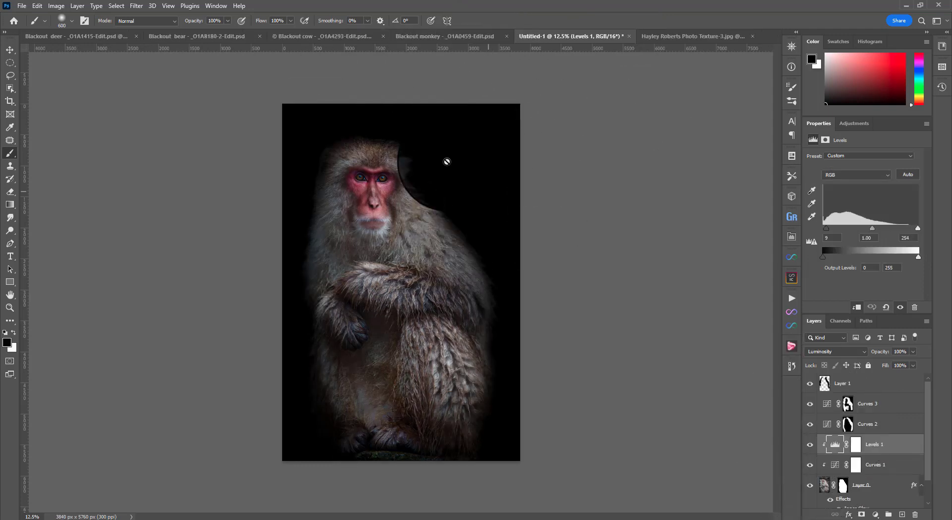
pyautogui.click(467, 35)
pyautogui.click(623, 37)
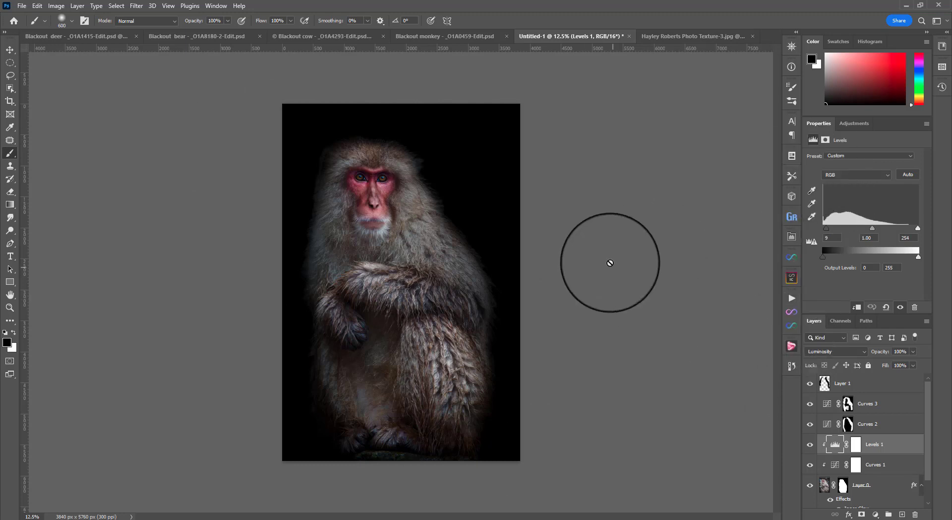
# Step: Crop at a 4:5 (8:10) ratio over the full image height, extending the canvas on both sides, and check the framing against the finished document
pyautogui.press('c')
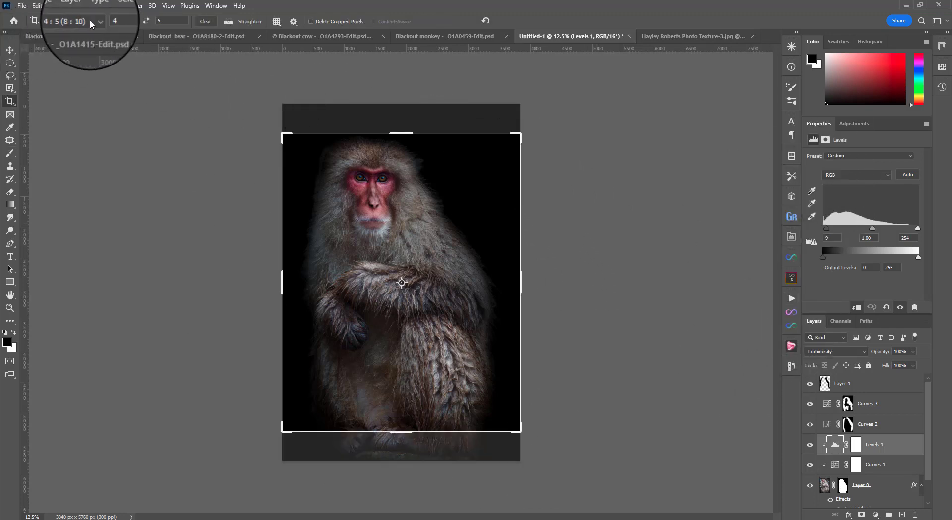
pyautogui.moveTo(407, 133); pyautogui.dragTo(405, 103)
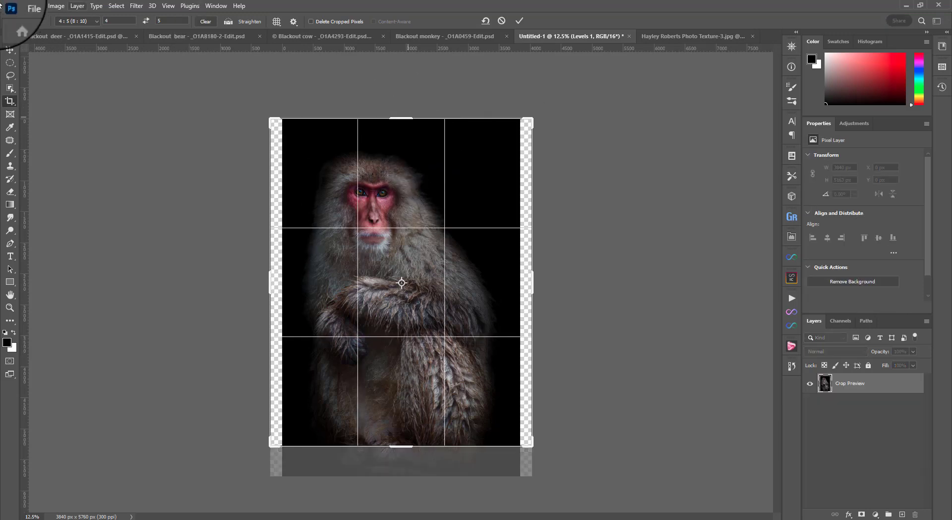
pyautogui.click(90, 23)
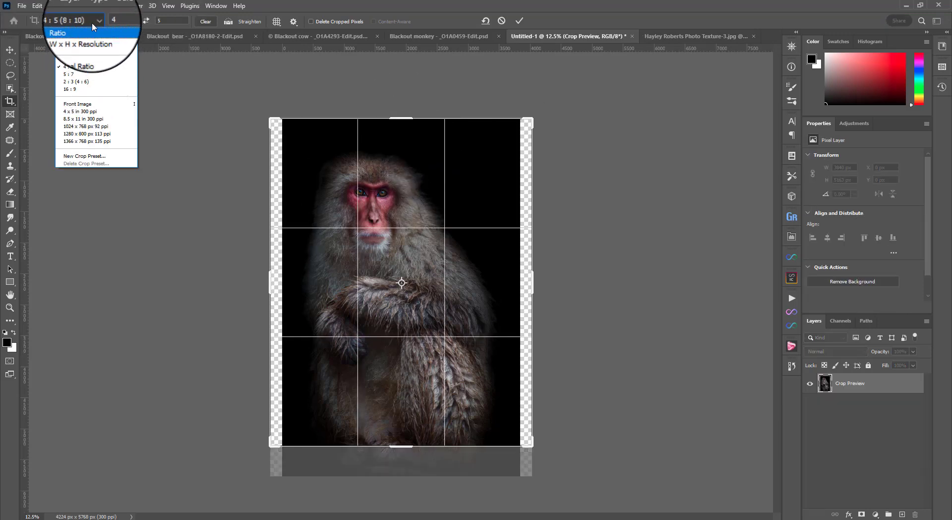
pyautogui.click(93, 22)
pyautogui.moveTo(404, 444); pyautogui.dragTo(404, 461)
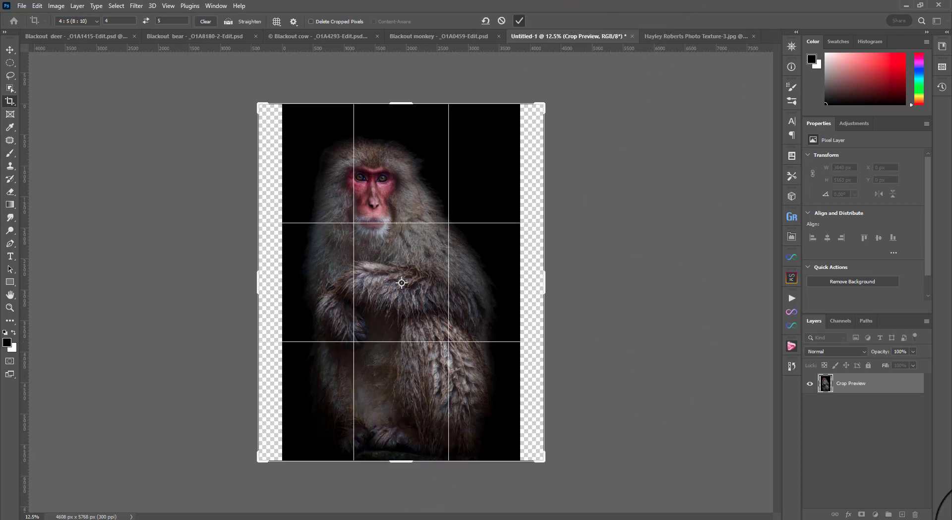
pyautogui.click(519, 21)
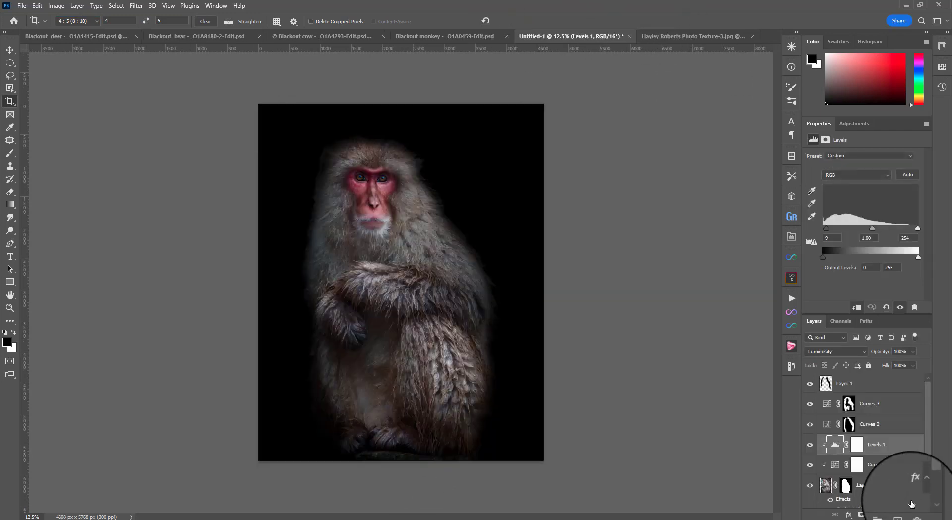
pyautogui.click(448, 37)
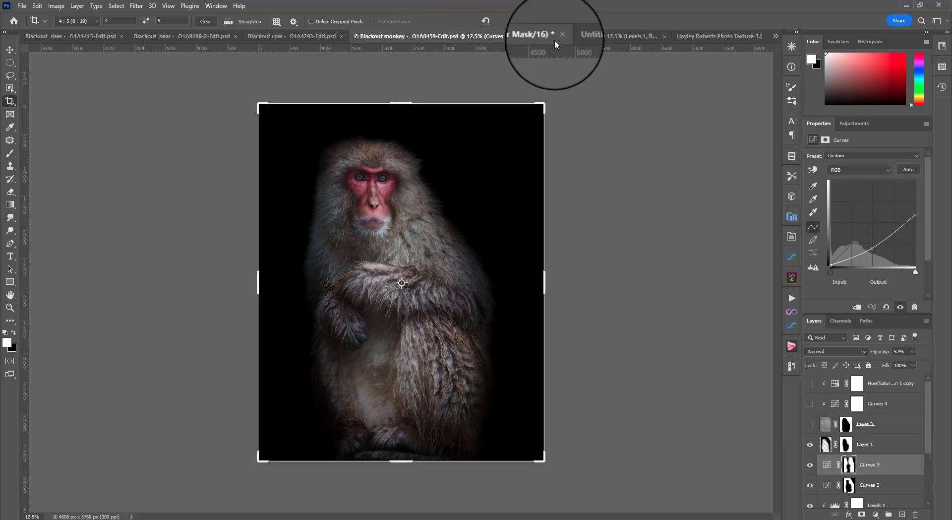
pyautogui.click(575, 37)
pyautogui.press('v')
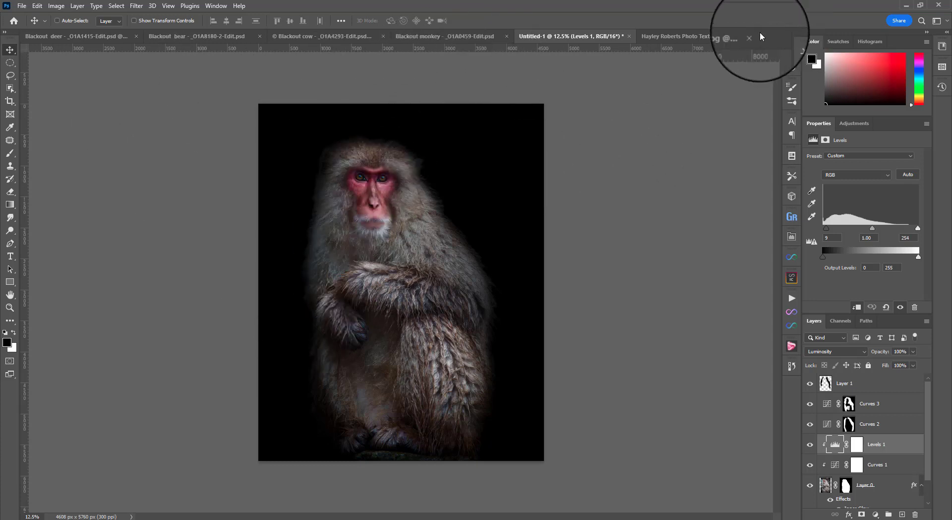
pyautogui.click(865, 384)
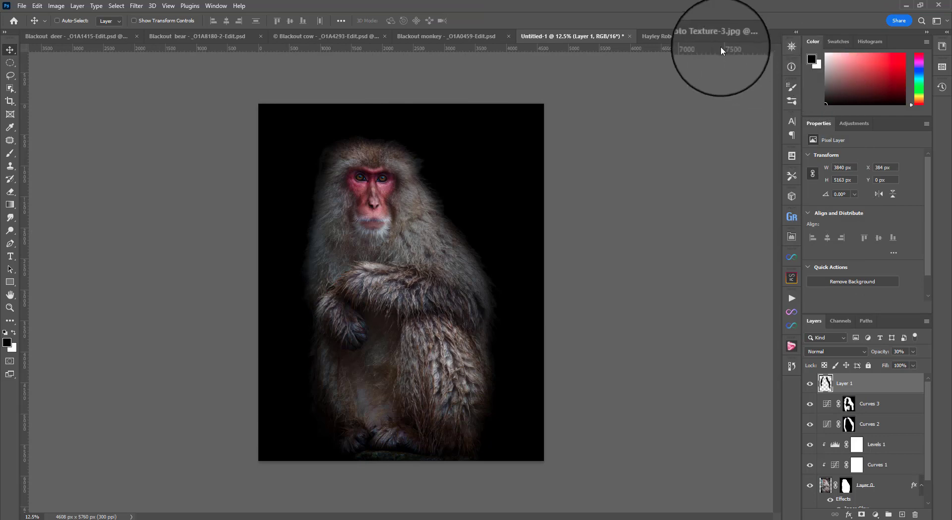
pyautogui.click(703, 37)
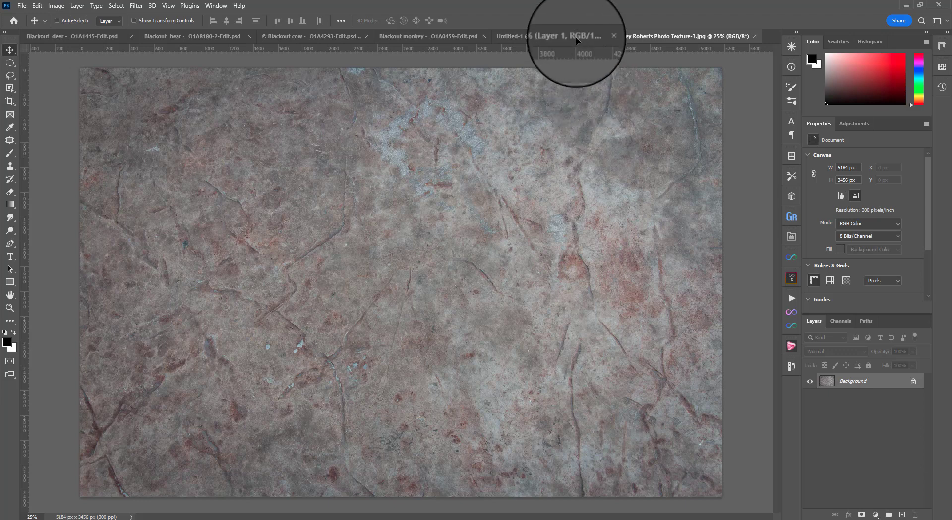
pyautogui.moveTo(577, 39); pyautogui.dragTo(453, 220)
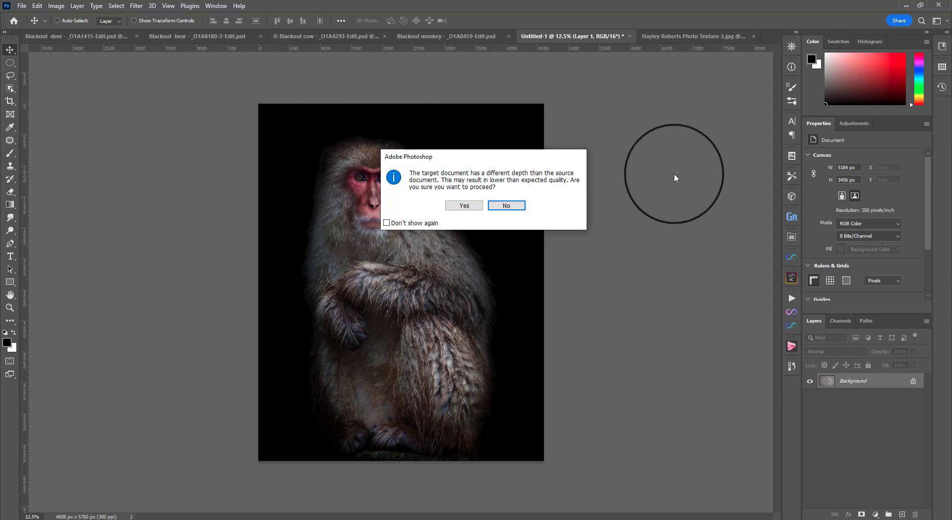
pyautogui.click(464, 205)
pyautogui.moveTo(477, 176); pyautogui.dragTo(431, 158)
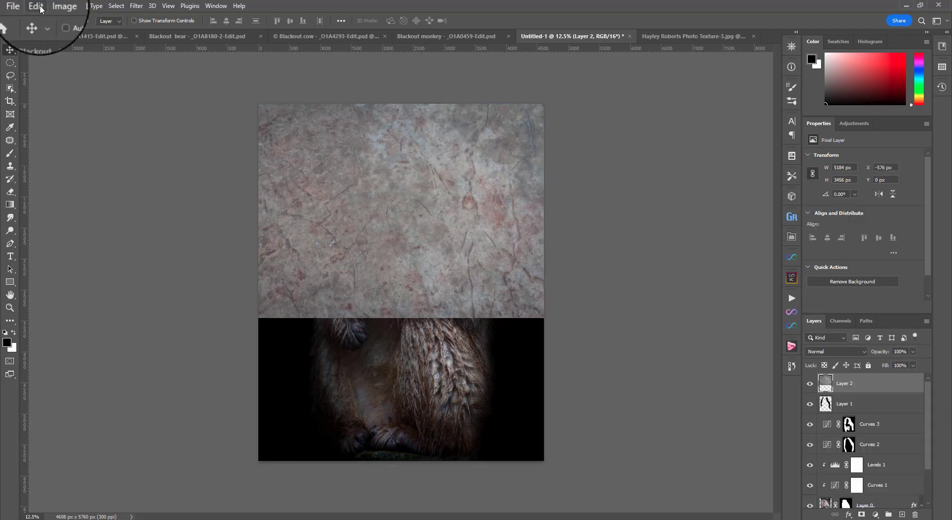
# Step: Rotate the texture layer 90° clockwise and move it to the centre of the canvas
pyautogui.click(36, 6)
pyautogui.moveTo(88, 229)
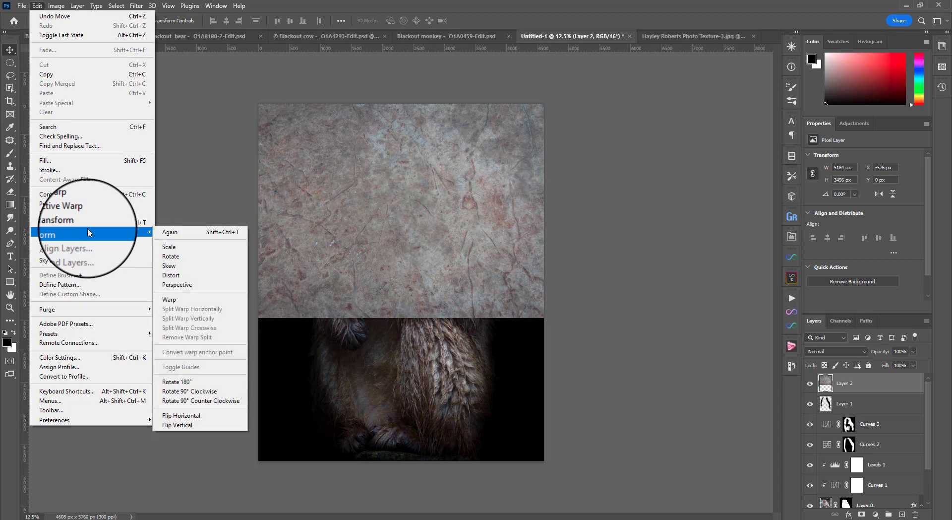
pyautogui.click(219, 390)
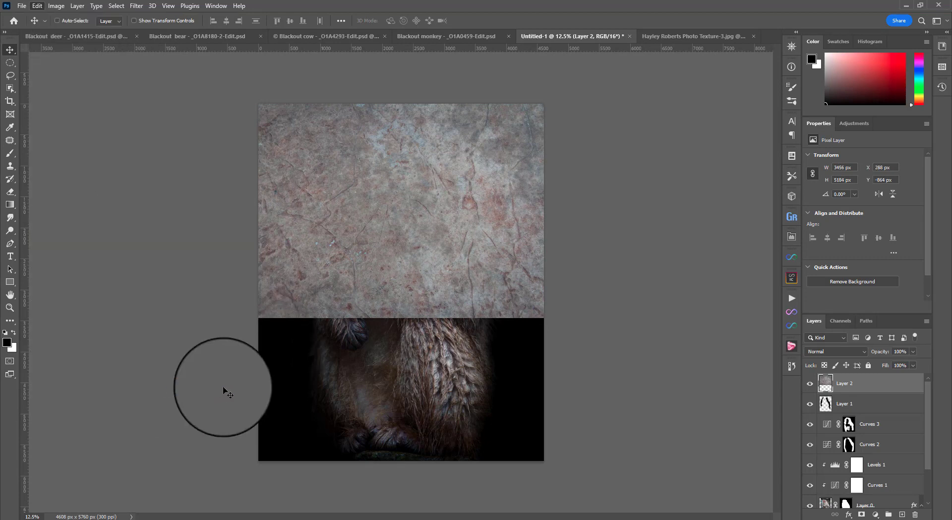
pyautogui.moveTo(393, 179); pyautogui.dragTo(411, 243)
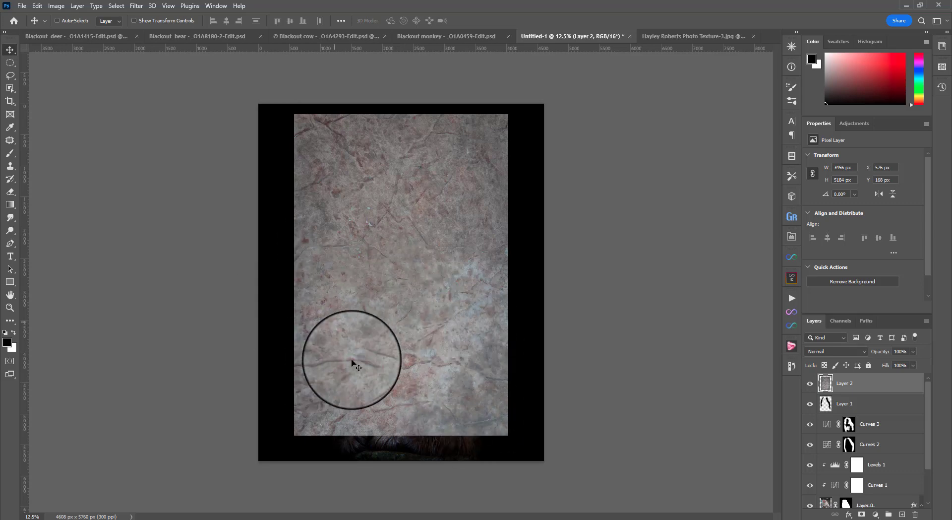
# Step: Flip the texture layer vertically and align it with the upper-left corner of the canvas at X 0, Y 0
pyautogui.click(38, 5)
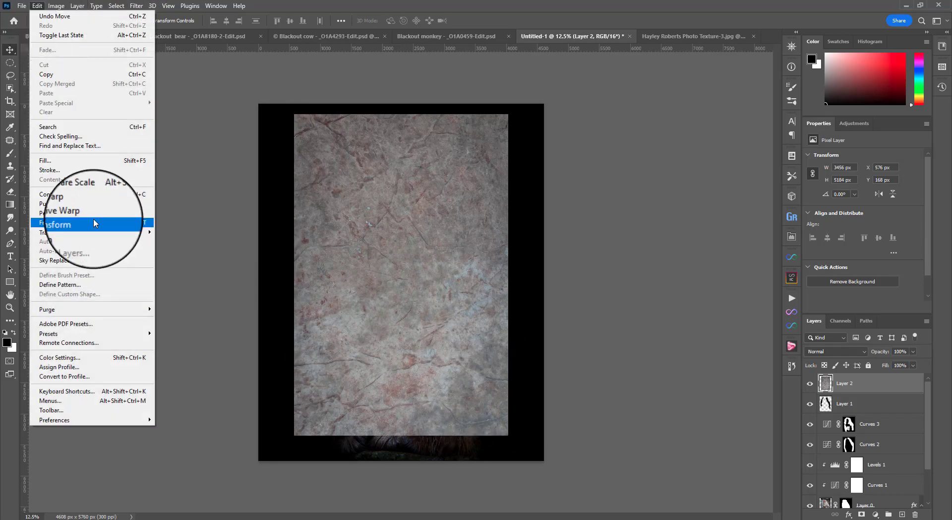
pyautogui.moveTo(80, 232)
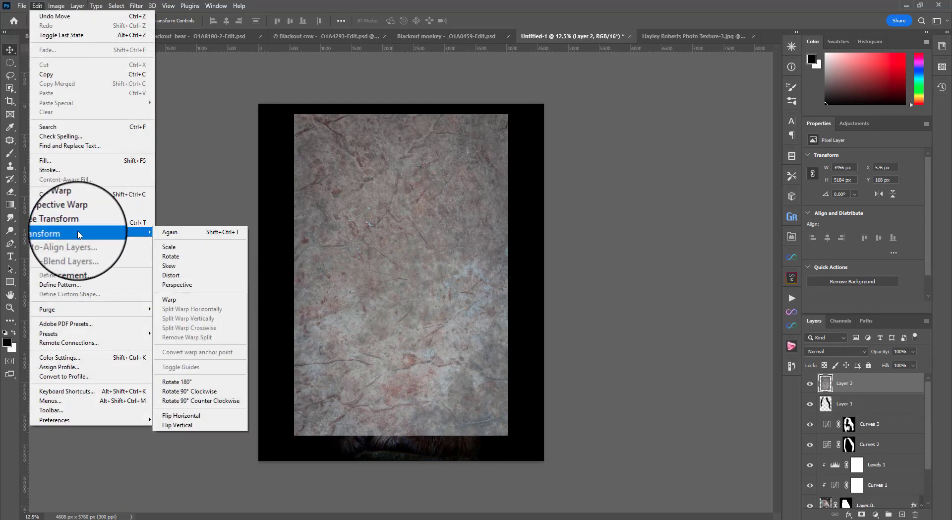
pyautogui.click(198, 424)
pyautogui.moveTo(401, 181); pyautogui.dragTo(378, 180)
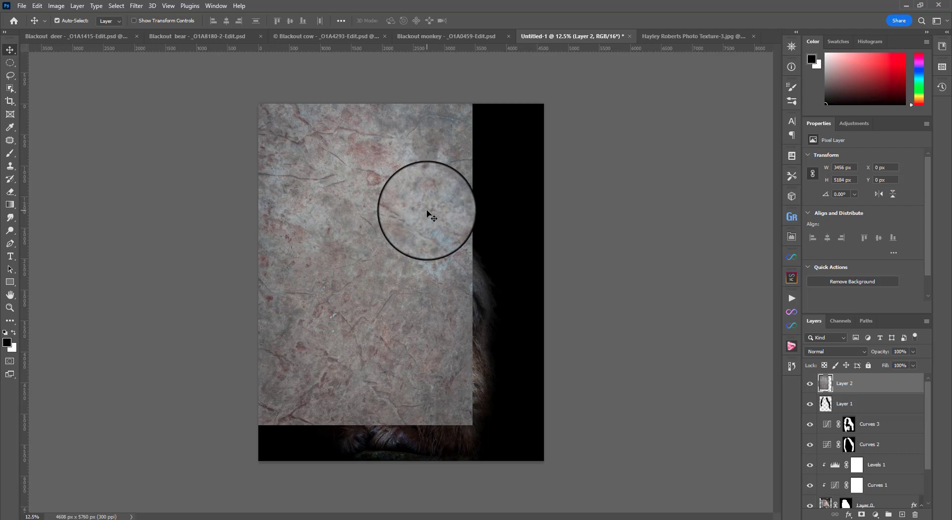
# Step: Scale the texture layer to about 136% with Free Transform and position it to cover the whole canvas
pyautogui.hotkey('ctrl', 't')
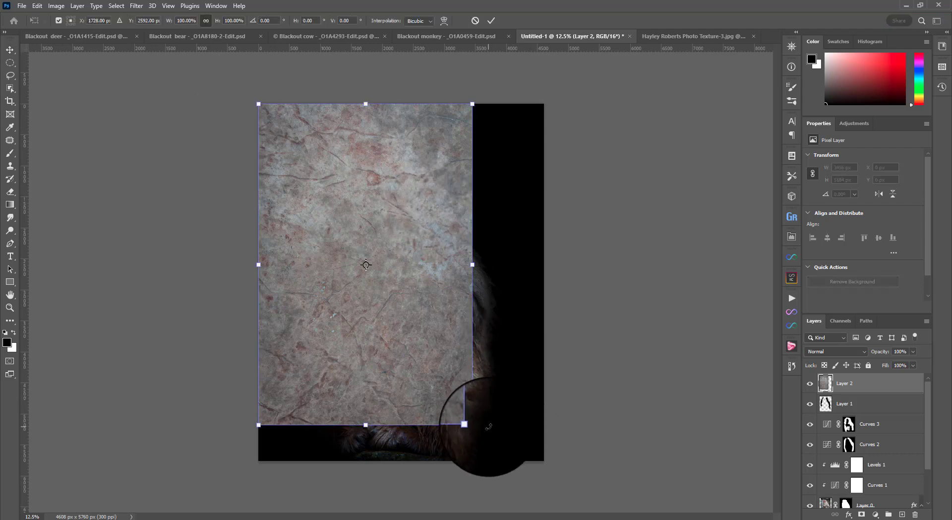
pyautogui.moveTo(472, 424); pyautogui.dragTo(549, 519)
pyautogui.moveTo(404, 323); pyautogui.dragTo(430, 307)
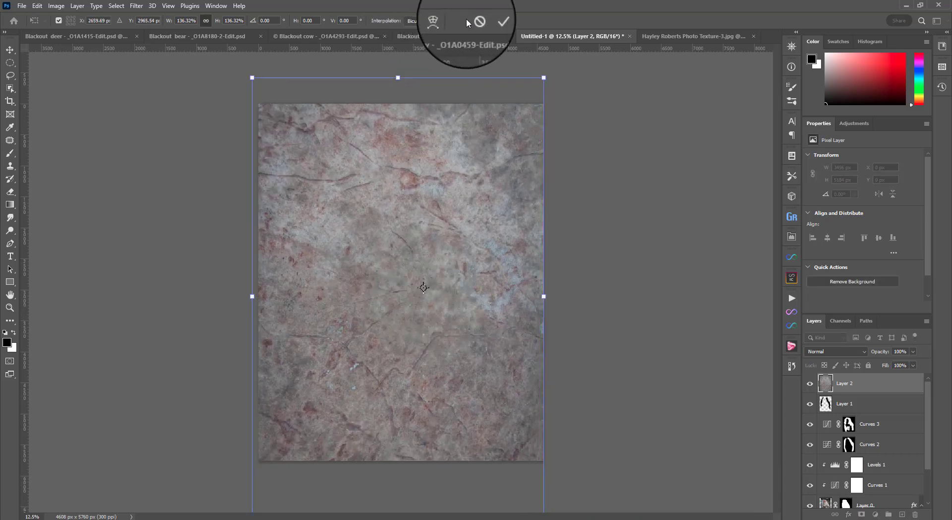
pyautogui.click(492, 20)
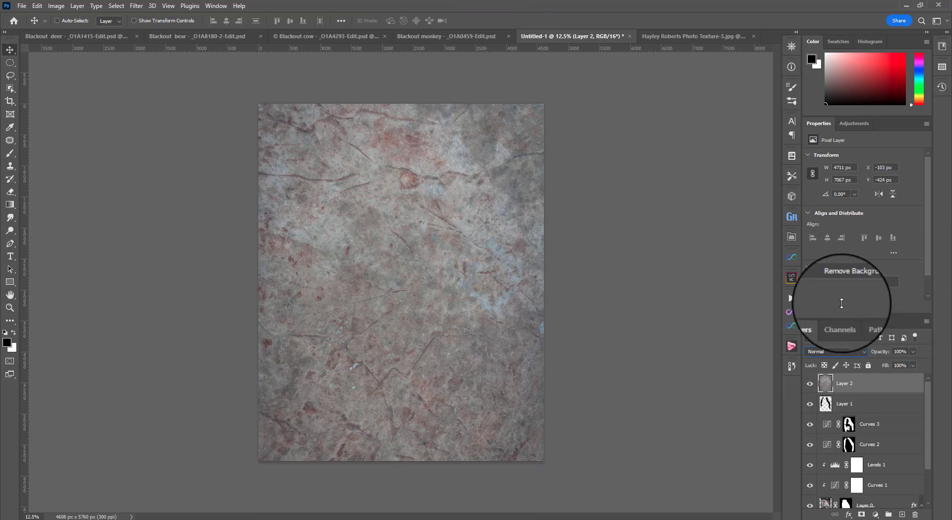
# Step: Load the monkey layer's mask as a selection, add it as a mask on the texture layer, and invert that mask
pyautogui.scroll(-2, 912, 419)
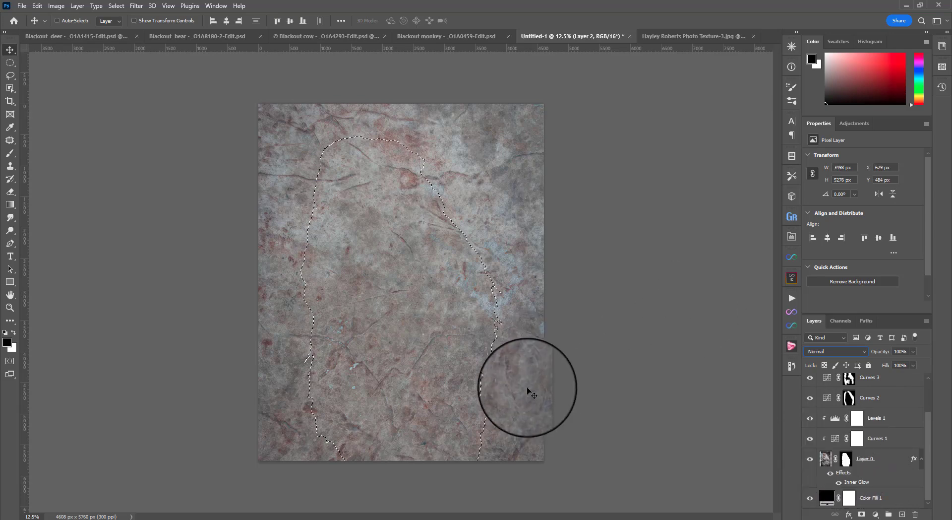
pyautogui.scroll(2, 839, 384)
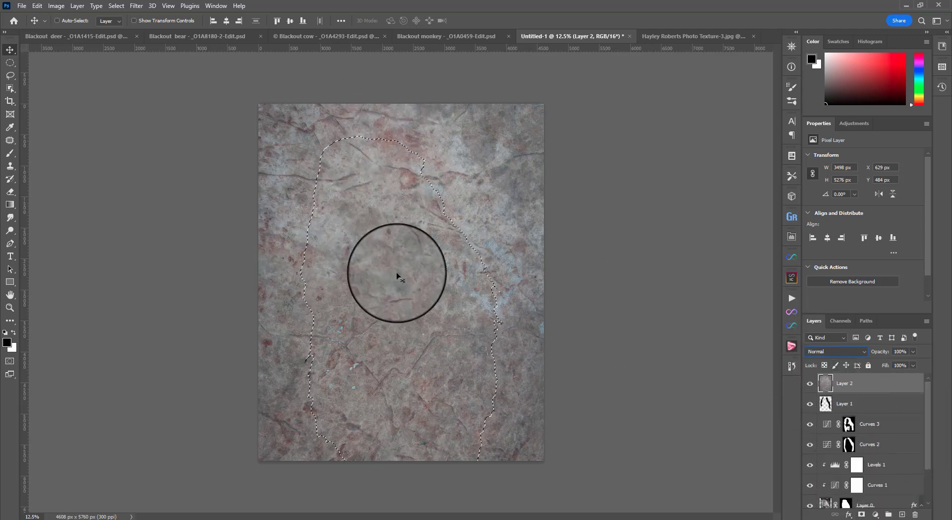
pyautogui.click(859, 514)
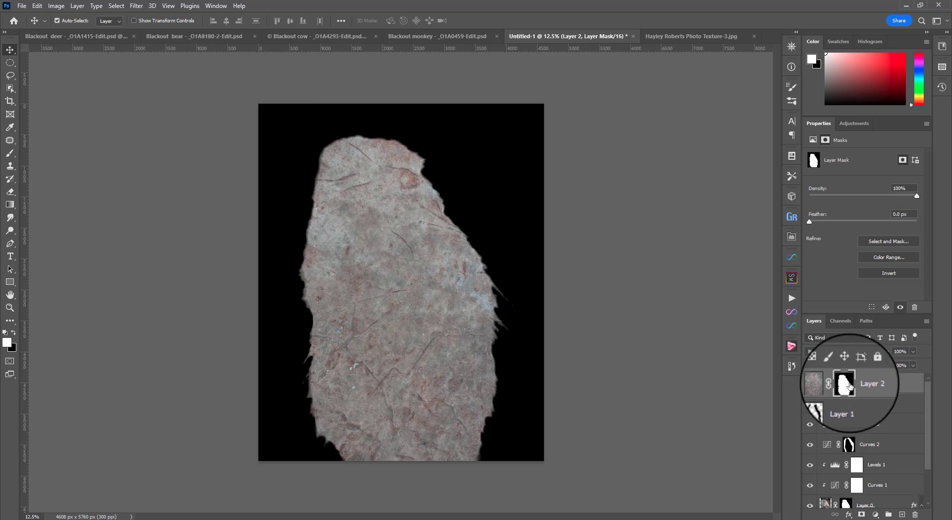
pyautogui.hotkey('ctrl', 'i')
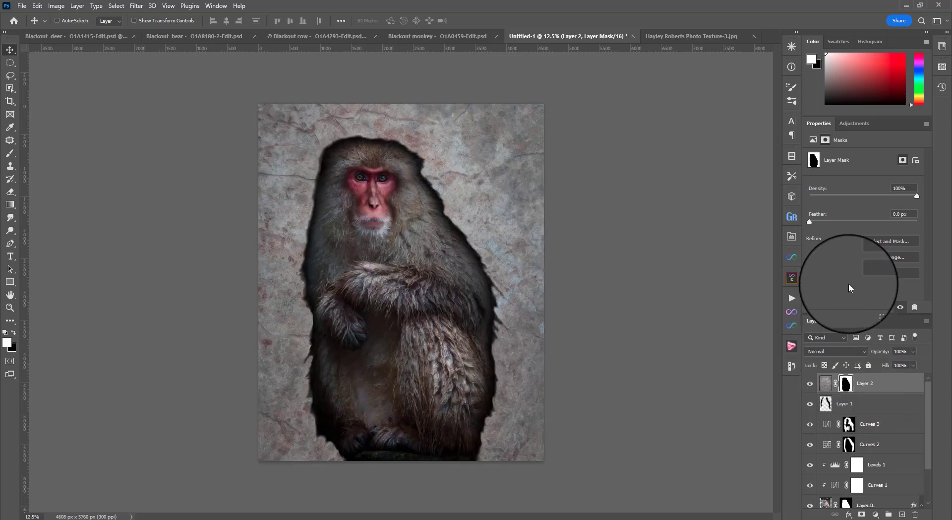
# Step: Keep the texture layer's blend mode at Normal and lower its opacity to 9%
pyautogui.click(831, 351)
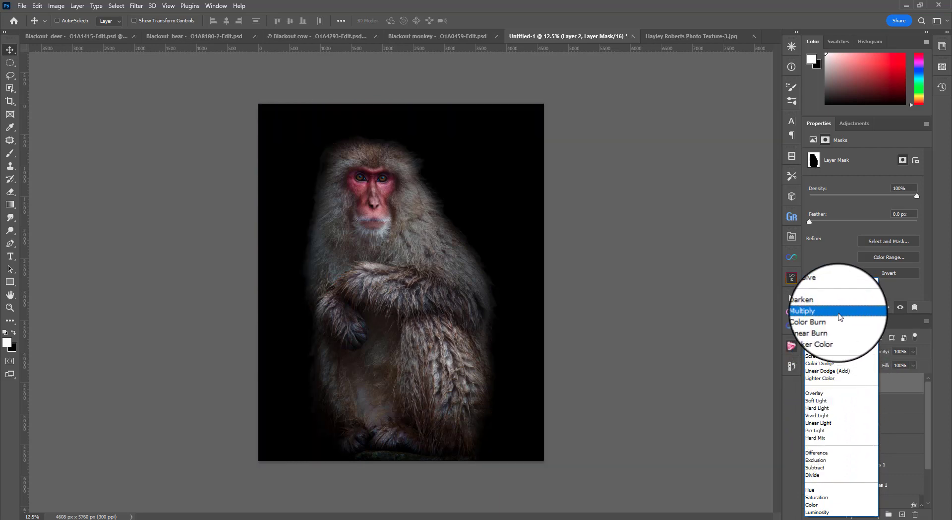
pyautogui.press('Escape')
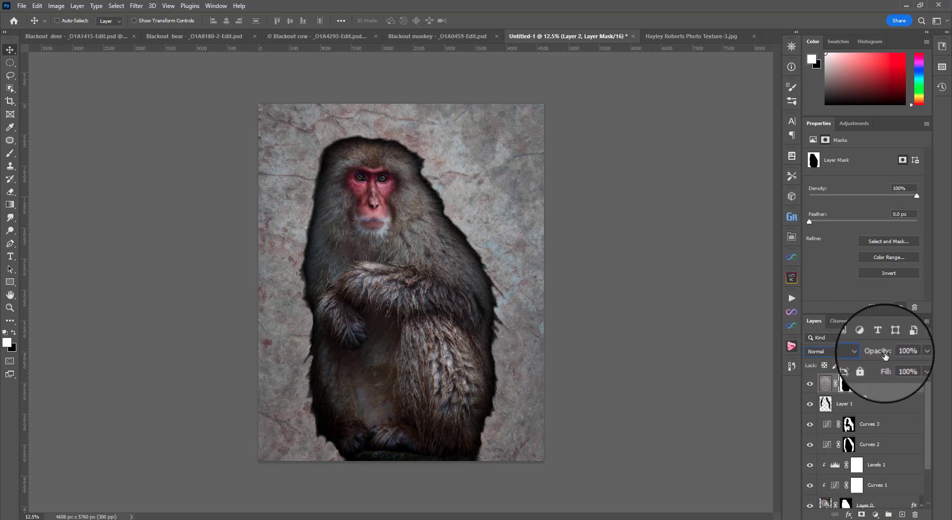
pyautogui.moveTo(885, 355); pyautogui.dragTo(845, 352)
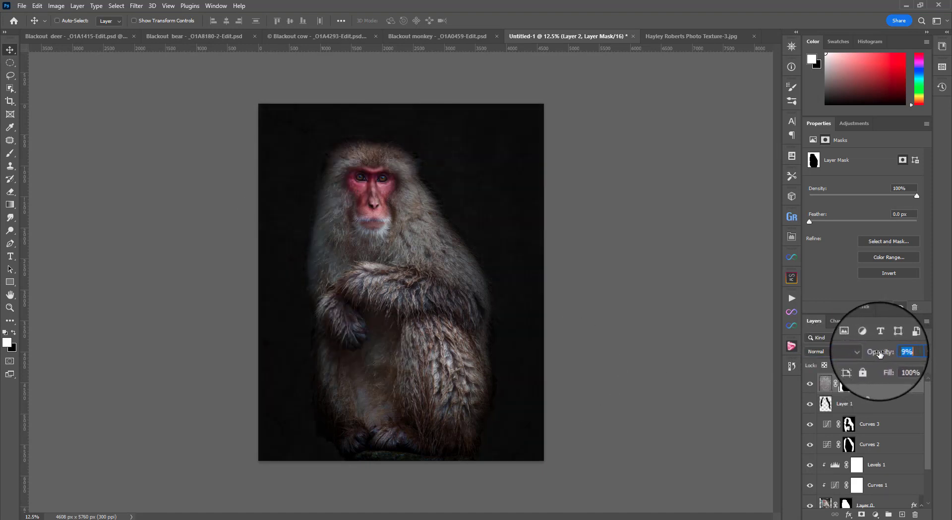
# Step: Compare the image with and without the texture layer, and raise that layer's opacity to 32%
pyautogui.click(810, 384)
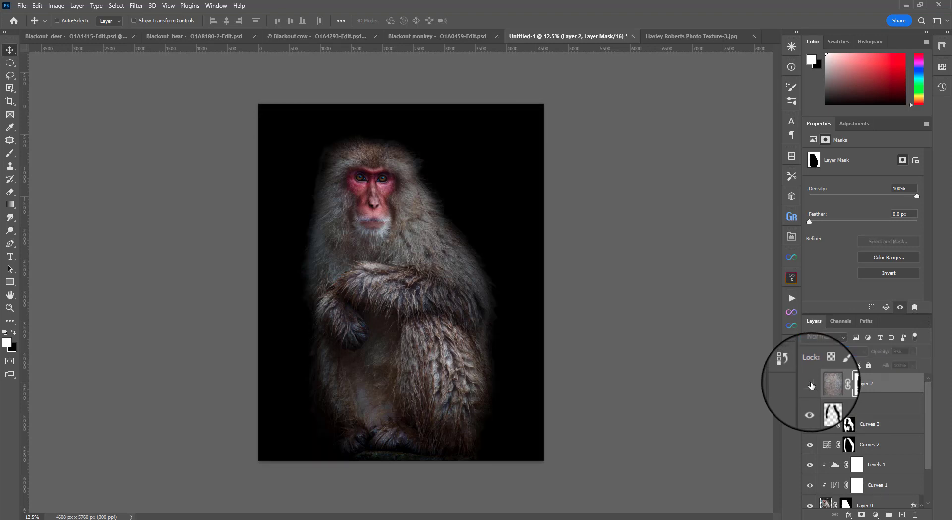
pyautogui.click(810, 383)
pyautogui.click(810, 384)
pyautogui.click(811, 384)
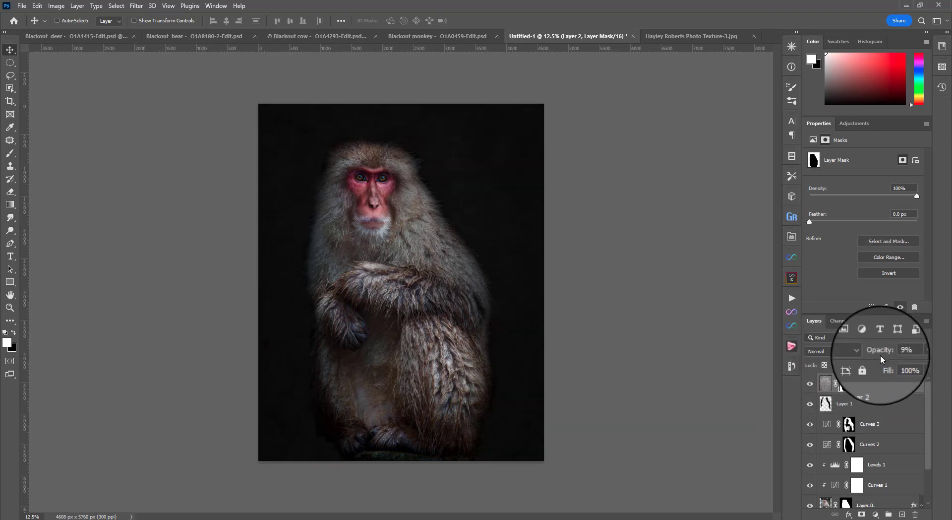
pyautogui.moveTo(878, 352); pyautogui.dragTo(894, 353)
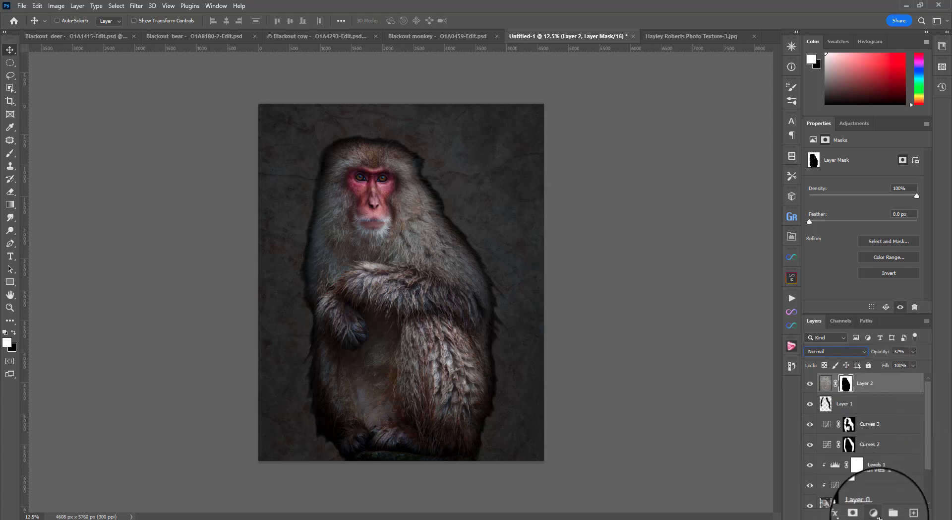
# Step: Add a Curves adjustment clipped to the texture layer, darken it with a point at input 163, output 45, and compare the effect
pyautogui.click(873, 512)
pyautogui.click(892, 391)
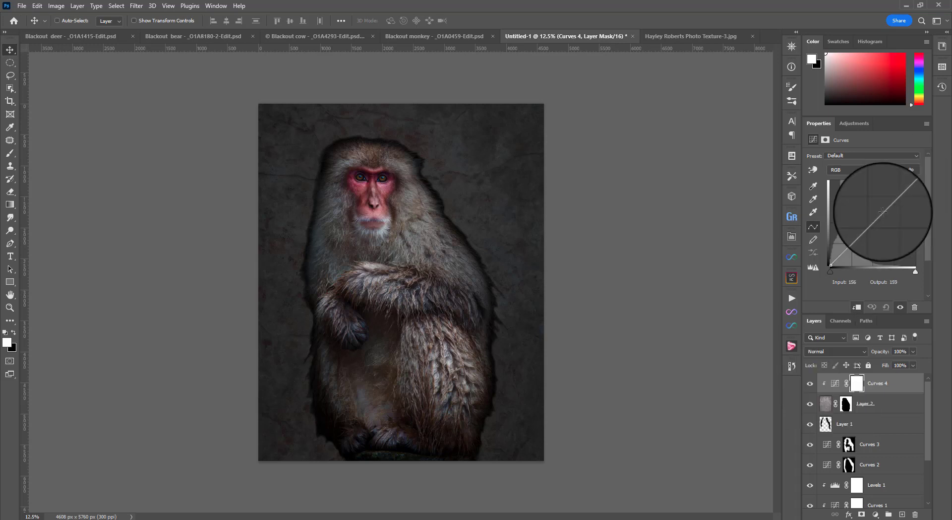
pyautogui.moveTo(881, 215); pyautogui.dragTo(884, 247)
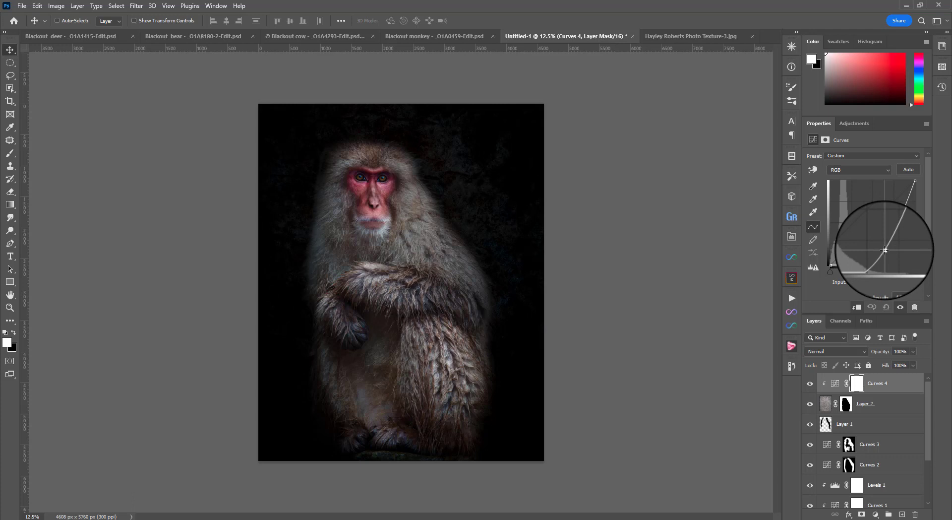
pyautogui.click(809, 383)
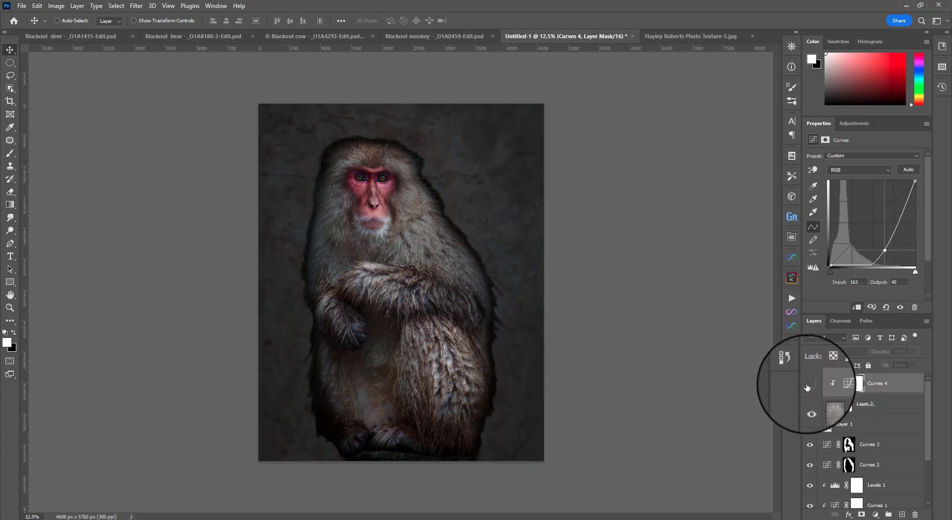
pyautogui.click(809, 383)
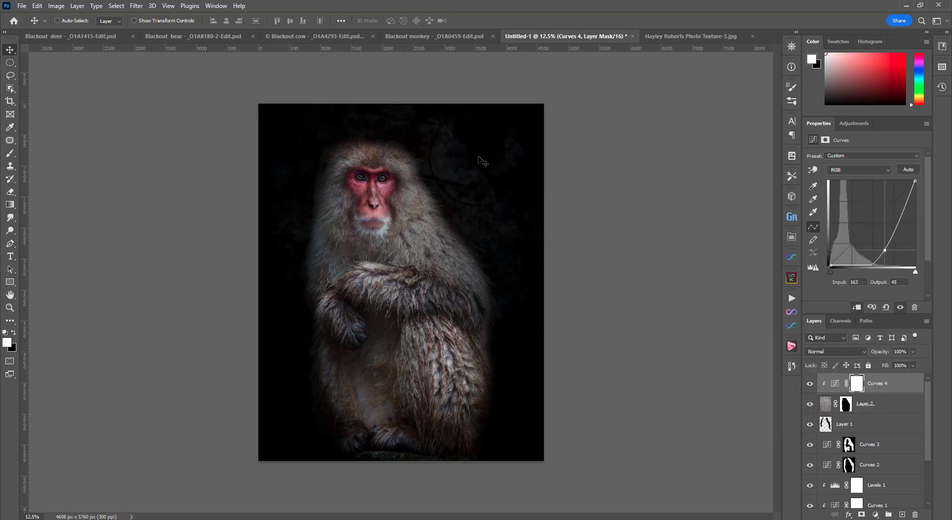
pyautogui.click(810, 403)
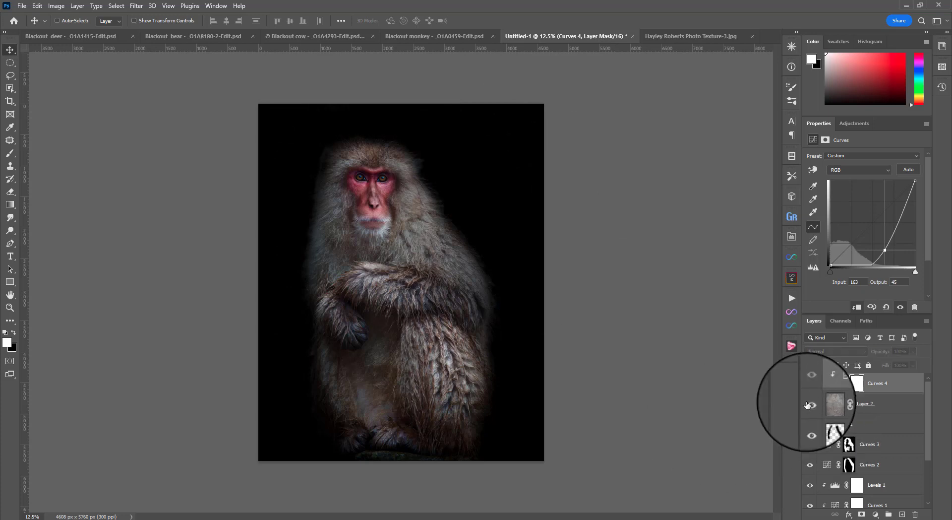
# Step: Compare the untitled monkey composition with the earlier Blackout monkey document
pyautogui.click(467, 37)
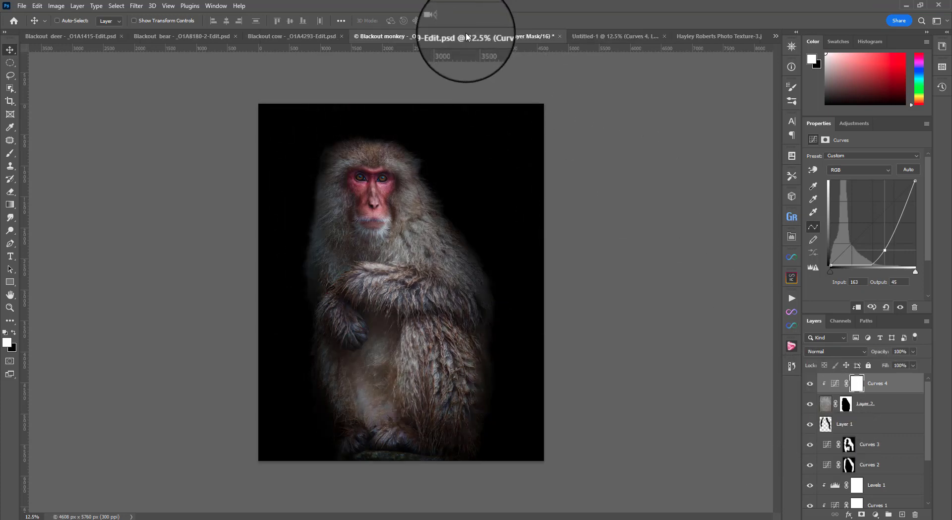
pyautogui.click(584, 36)
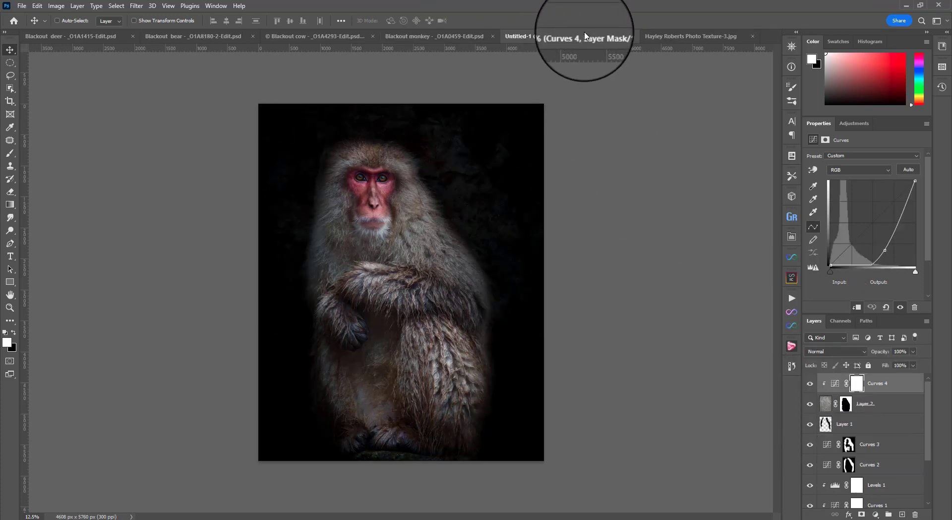
pyautogui.click(457, 36)
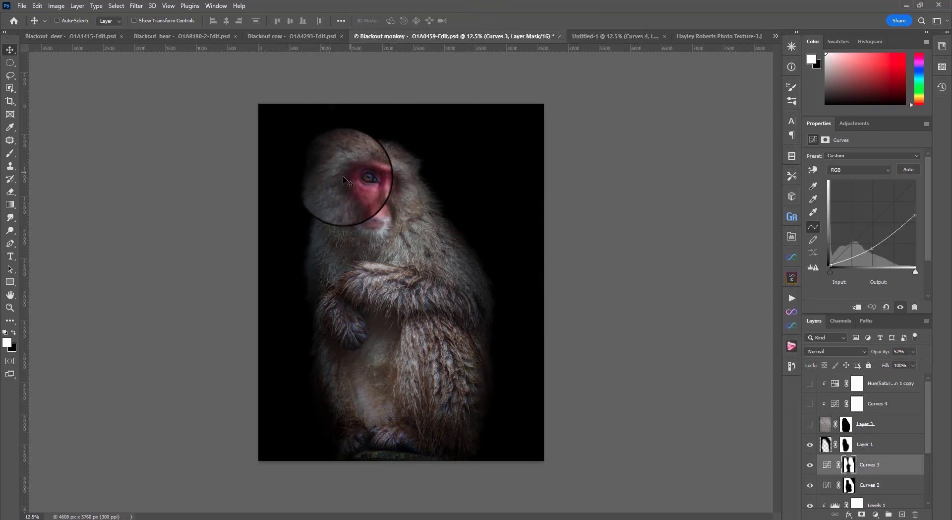
pyautogui.click(618, 38)
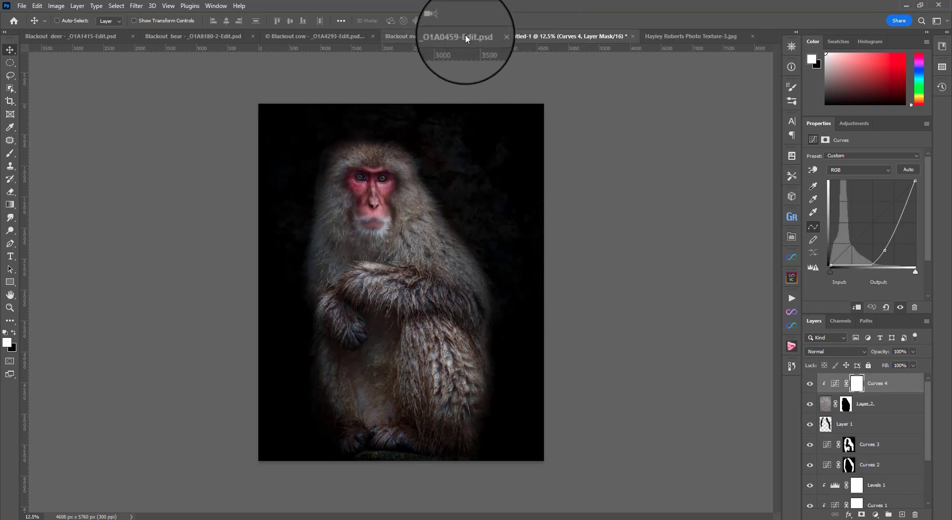
pyautogui.click(465, 37)
pyautogui.click(618, 37)
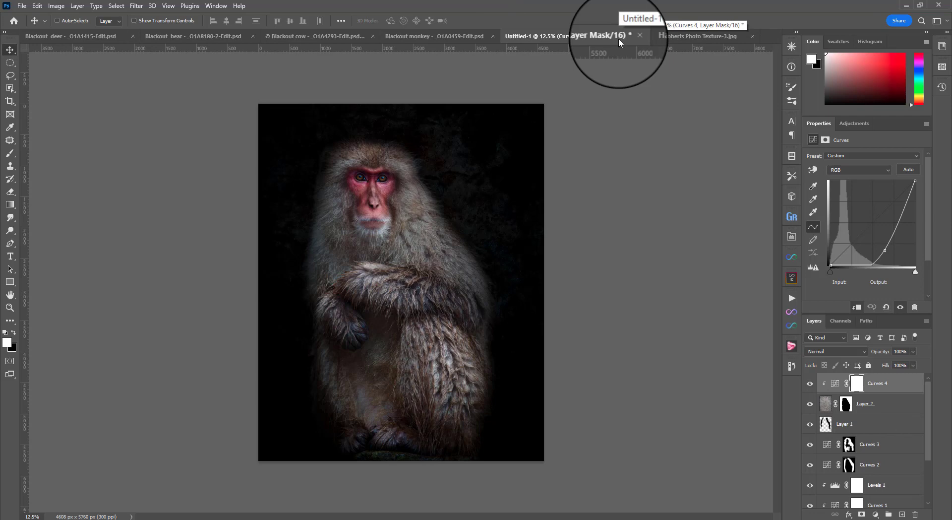
# Step: Save and close the Blackout monkey document and bring up the Blackout cow document
pyautogui.click(295, 37)
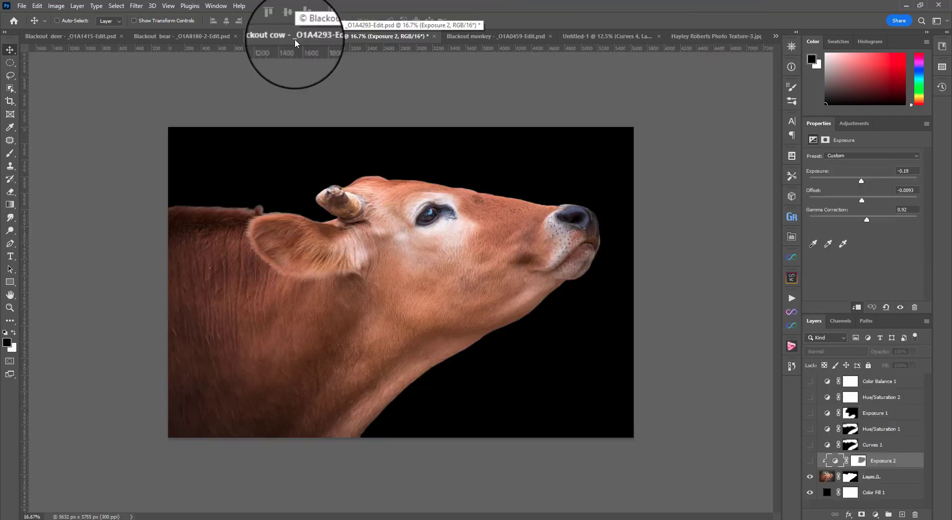
pyautogui.click(504, 36)
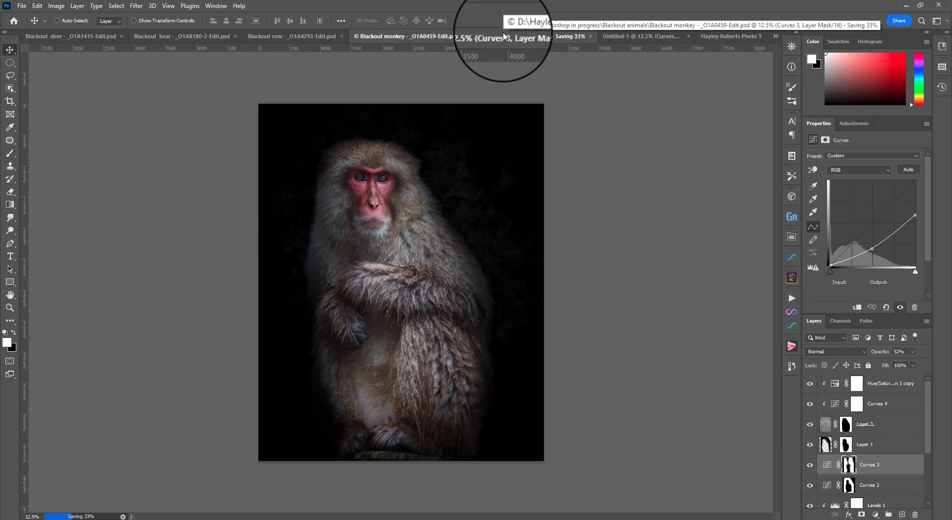
pyautogui.click(307, 37)
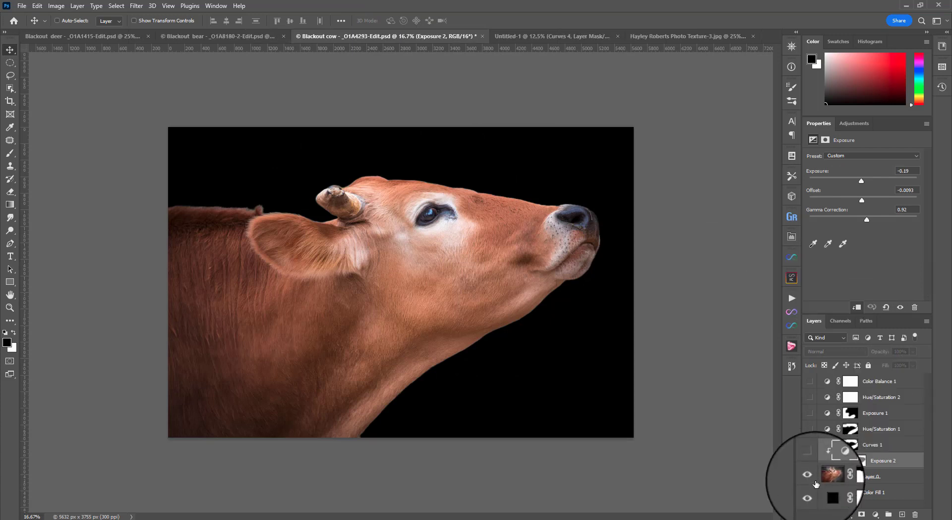
# Step: Compare the cow image with and without Layer 0's mask and the Exposure 2 adjustment
pyautogui.keyDown('shift'); pyautogui.click(850, 477); pyautogui.keyUp('shift')
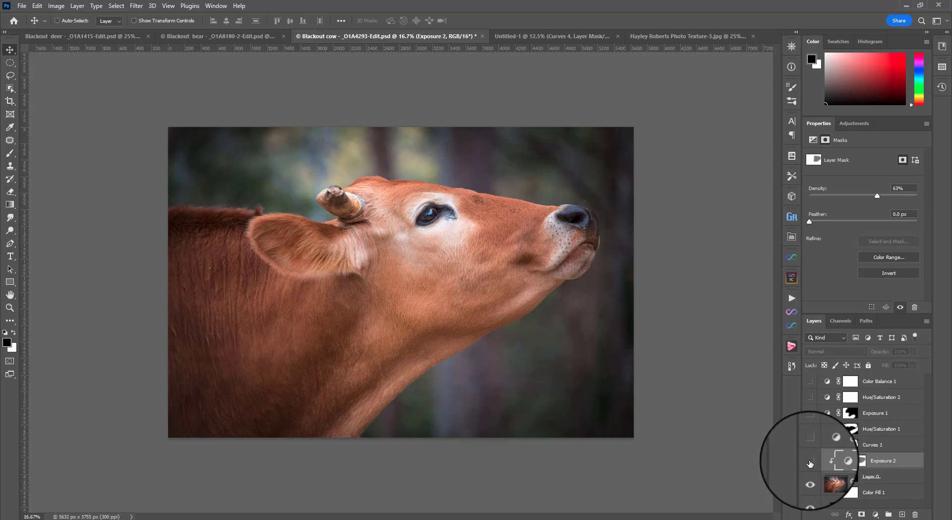
pyautogui.keyDown('shift'); pyautogui.click(850, 477); pyautogui.keyUp('shift')
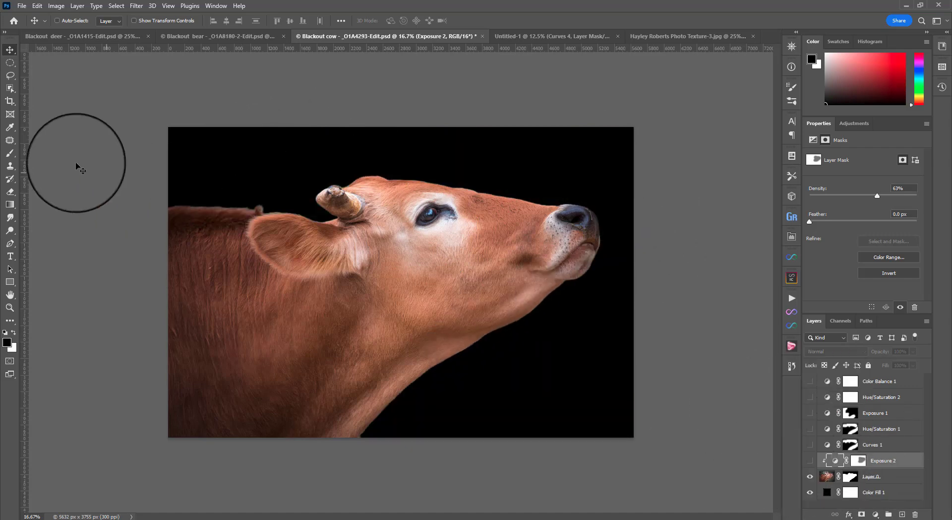
pyautogui.click(810, 460)
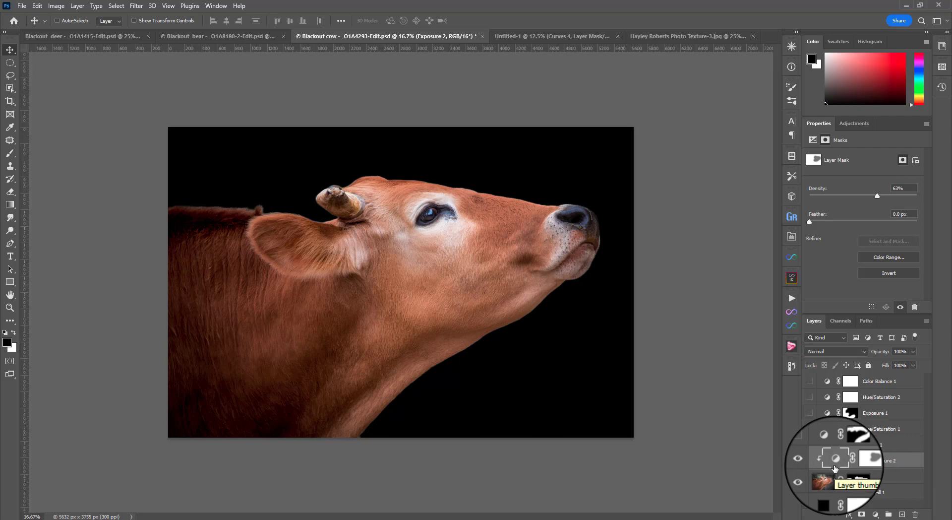
pyautogui.click(810, 460)
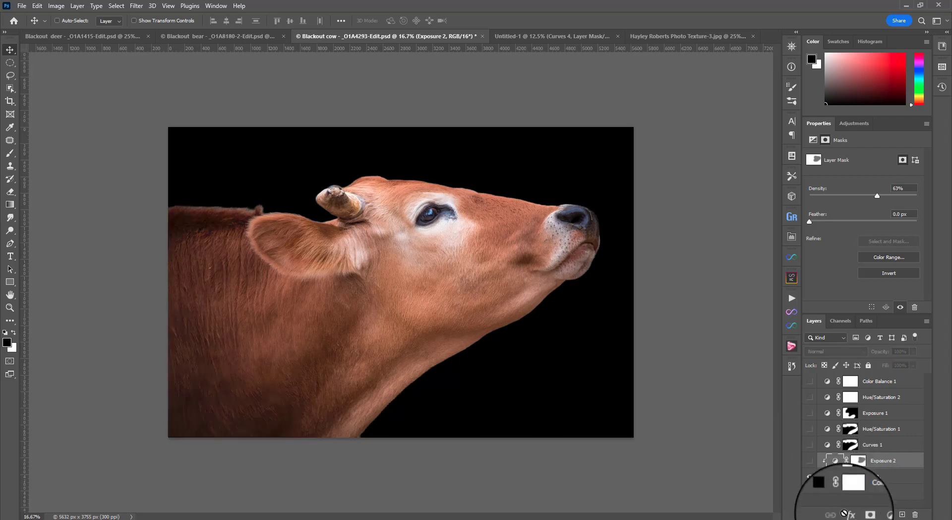
# Step: Add an Exposure adjustment clipped to the cow layer with exposure -0.77, offset -0.0069 and gamma correction 1.02, and compare its effect
pyautogui.click(899, 481)
pyautogui.click(875, 513)
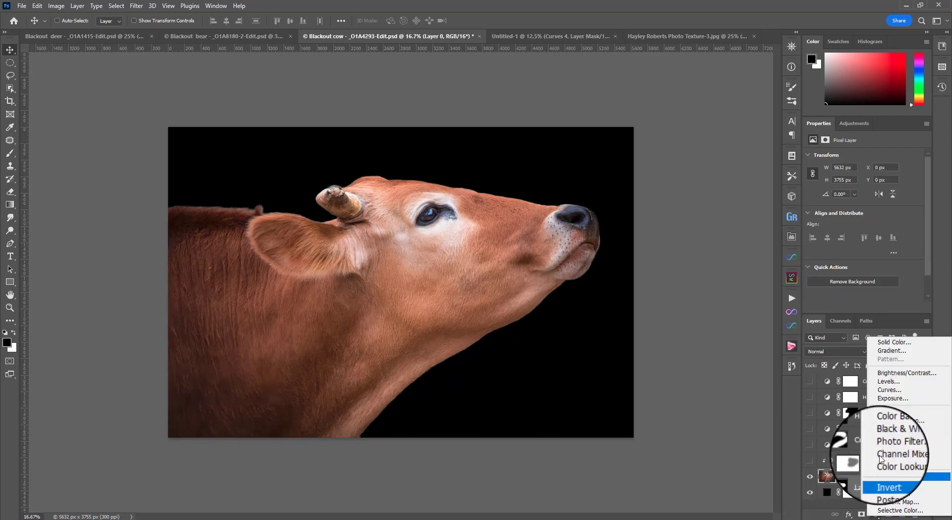
pyautogui.click(892, 394)
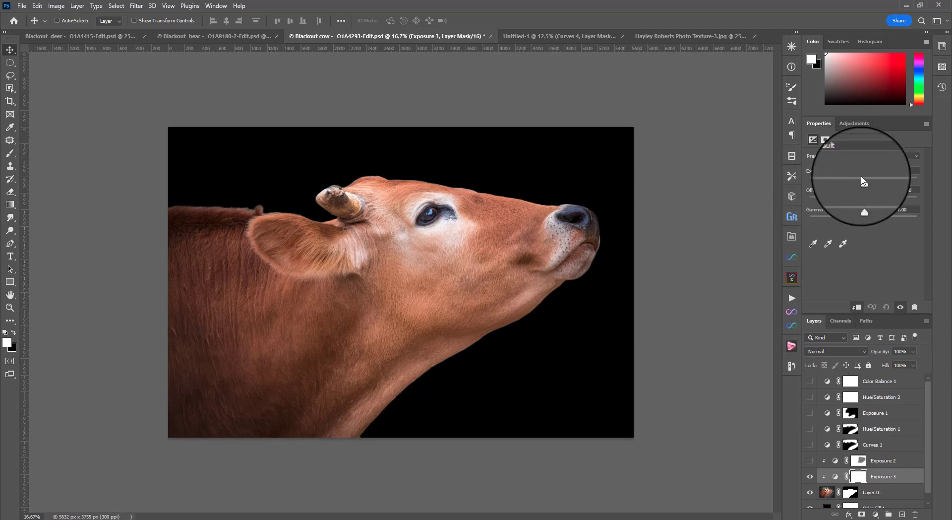
pyautogui.moveTo(864, 182); pyautogui.dragTo(861, 202)
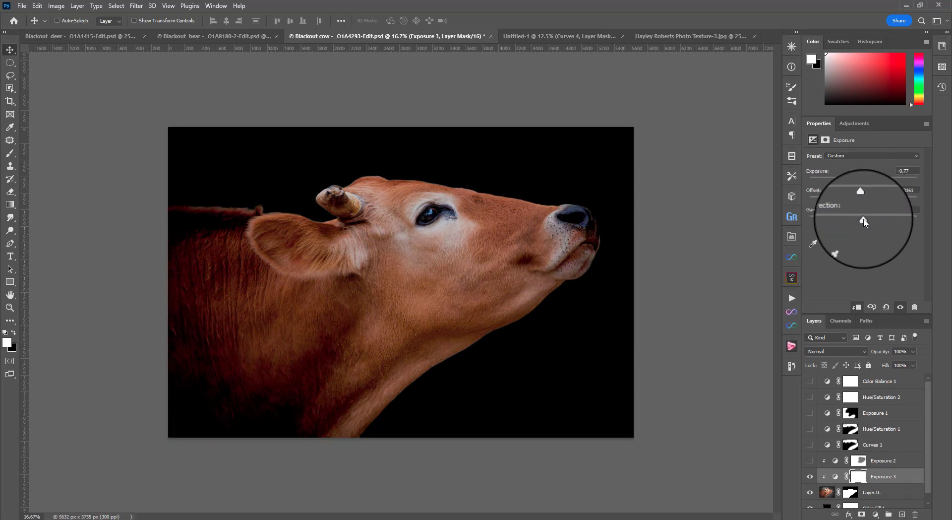
pyautogui.moveTo(859, 221); pyautogui.dragTo(866, 221)
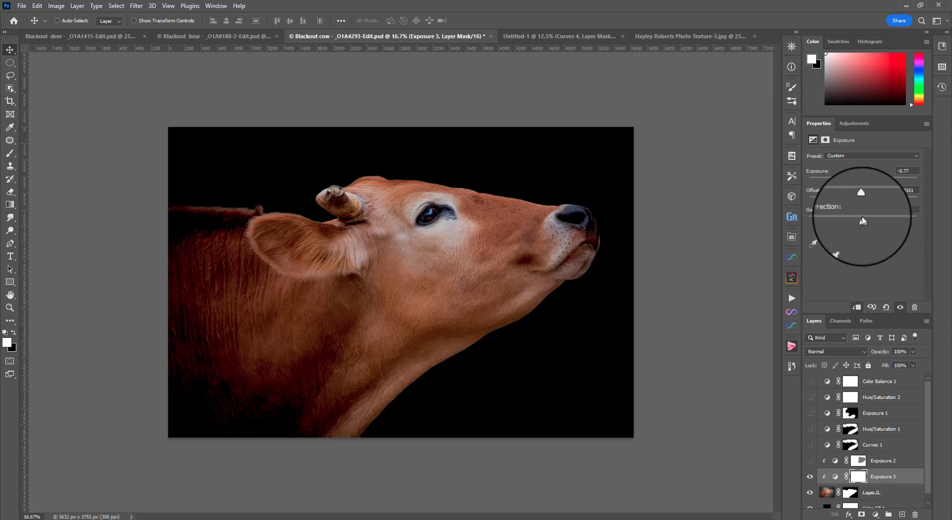
pyautogui.moveTo(863, 201); pyautogui.dragTo(863, 201)
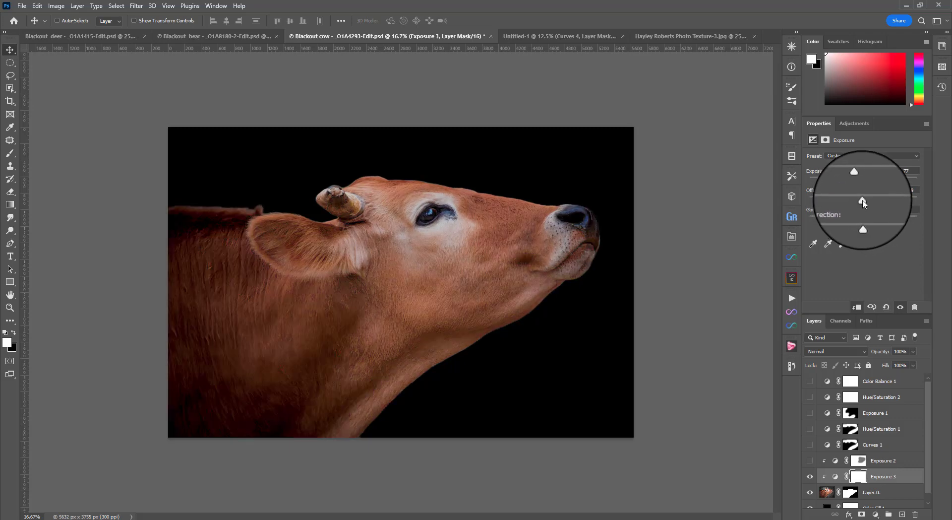
pyautogui.click(809, 477)
pyautogui.click(810, 477)
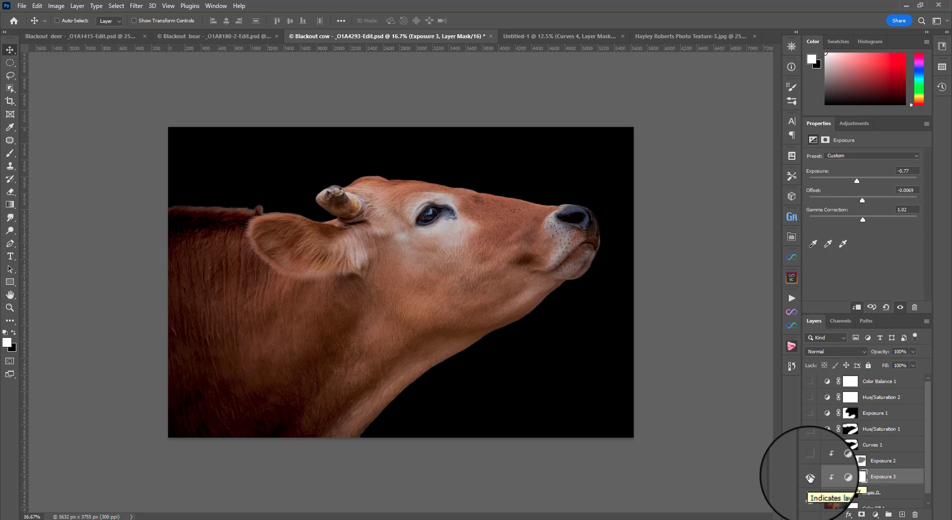
# Step: Hide the Exposure 3 adjustment, show Exposure 2 in its place, and inspect its settings and mask
pyautogui.click(810, 477)
pyautogui.click(810, 460)
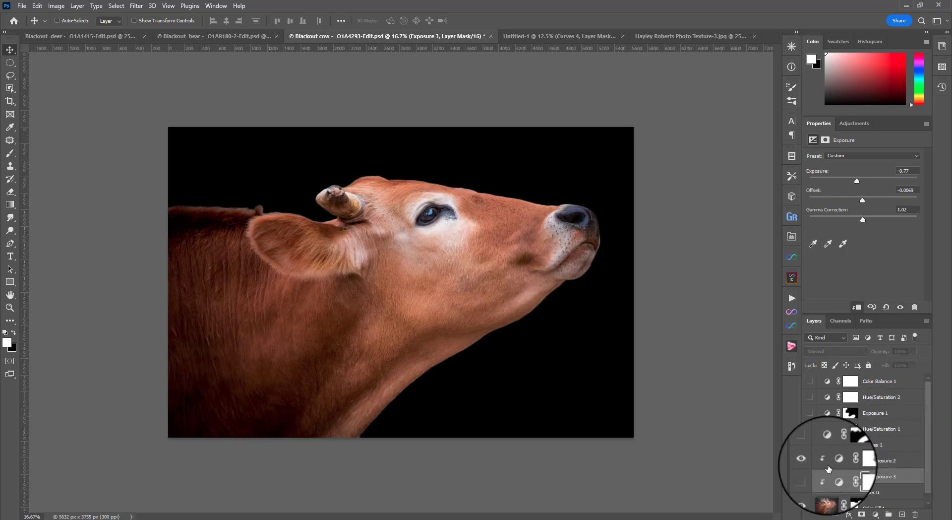
pyautogui.click(849, 460)
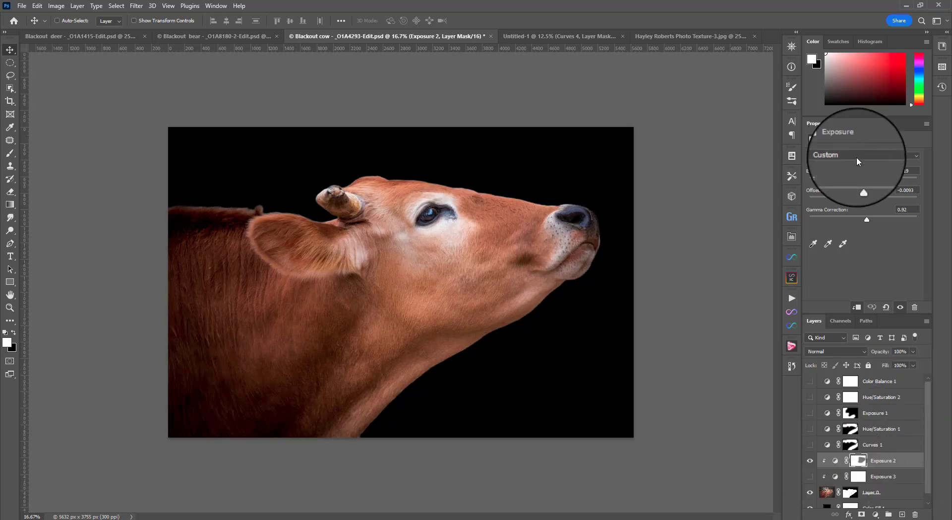
pyautogui.keyDown('shift'); pyautogui.click(850, 461); pyautogui.keyUp('shift')
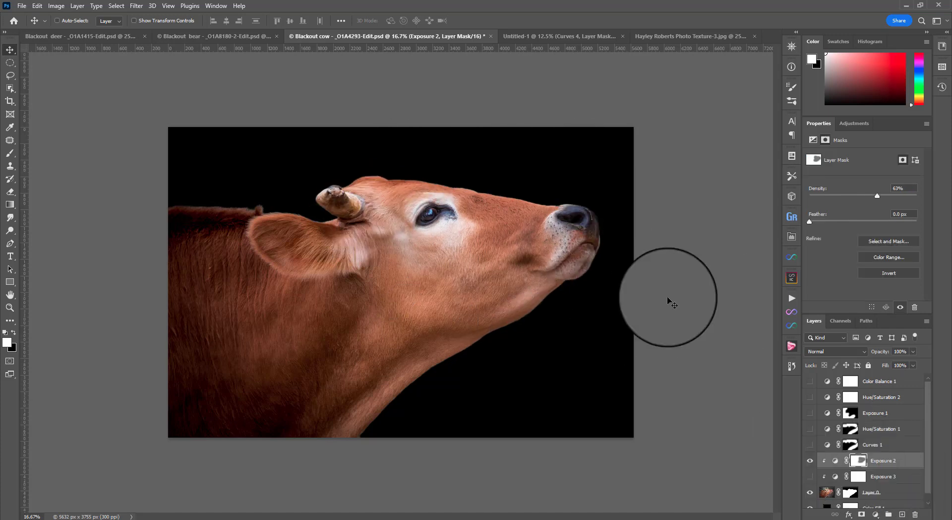
# Step: Show the Curves 1, Hue/Saturation 1 and Exposure 1 adjustments on the cow one after another, checking the effect of each
pyautogui.click(810, 445)
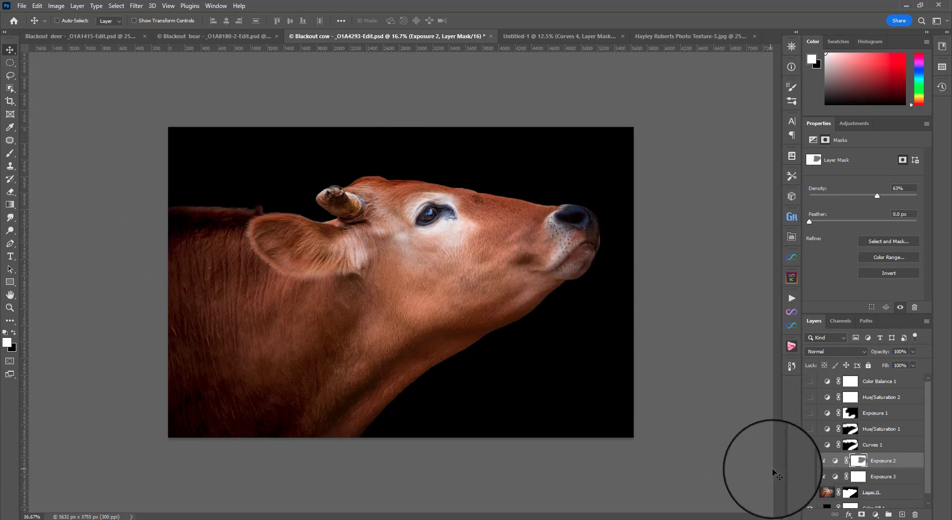
pyautogui.click(809, 429)
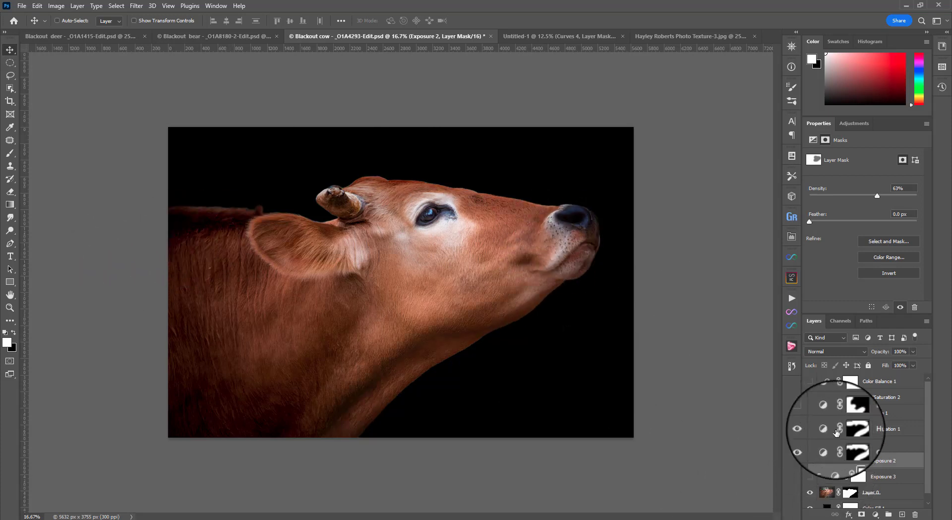
pyautogui.click(881, 428)
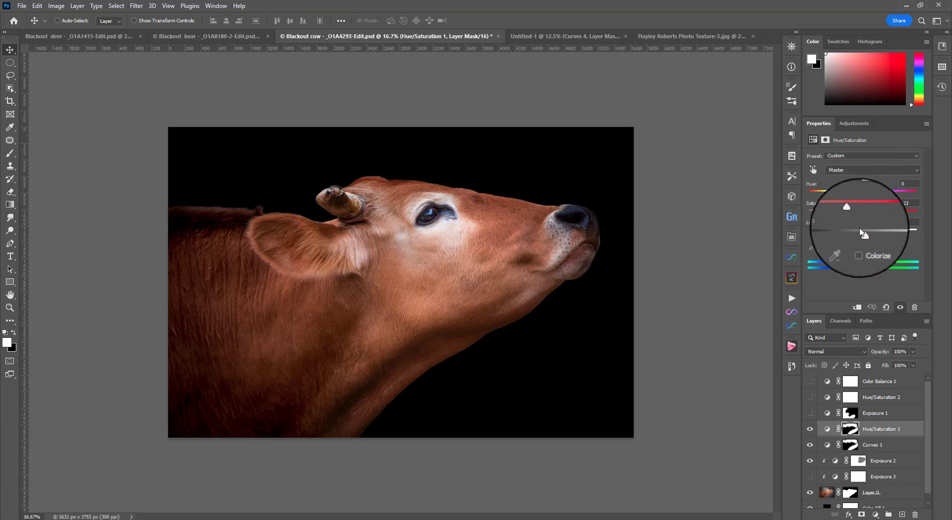
pyautogui.click(812, 430)
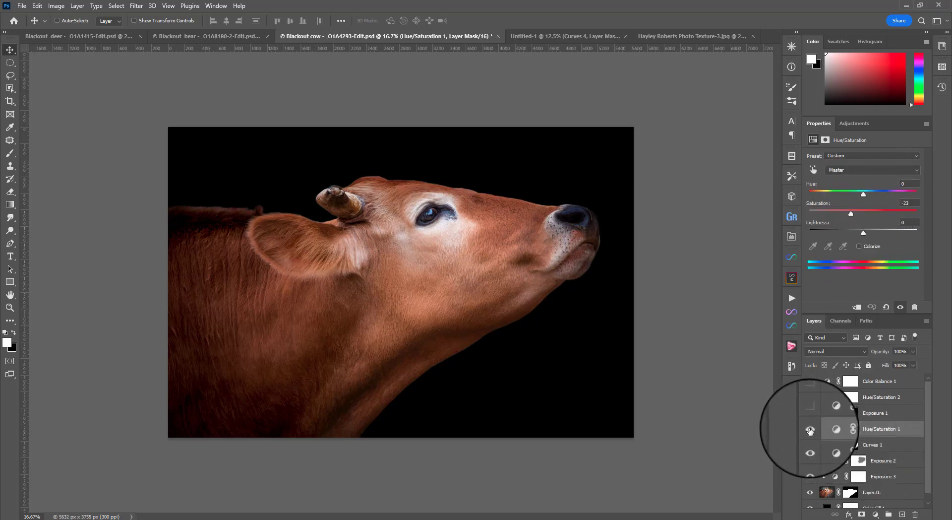
pyautogui.click(809, 415)
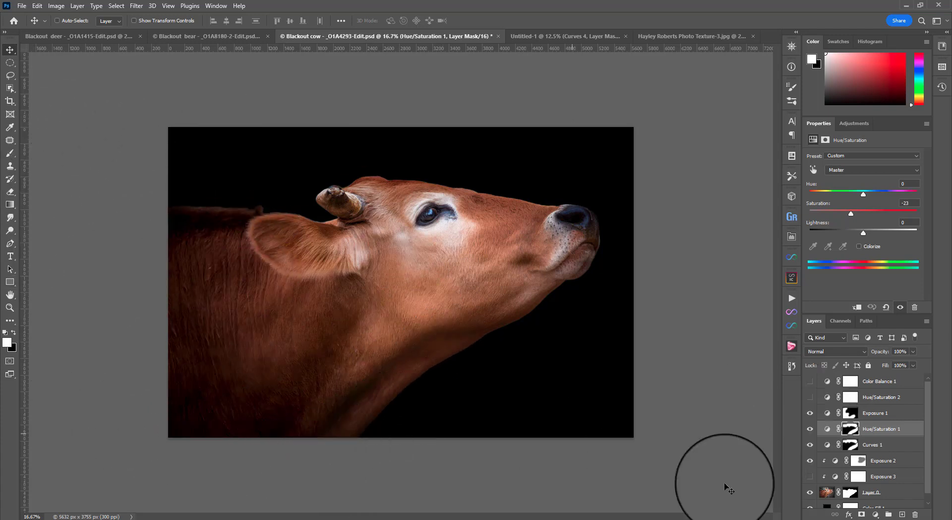
pyautogui.click(811, 418)
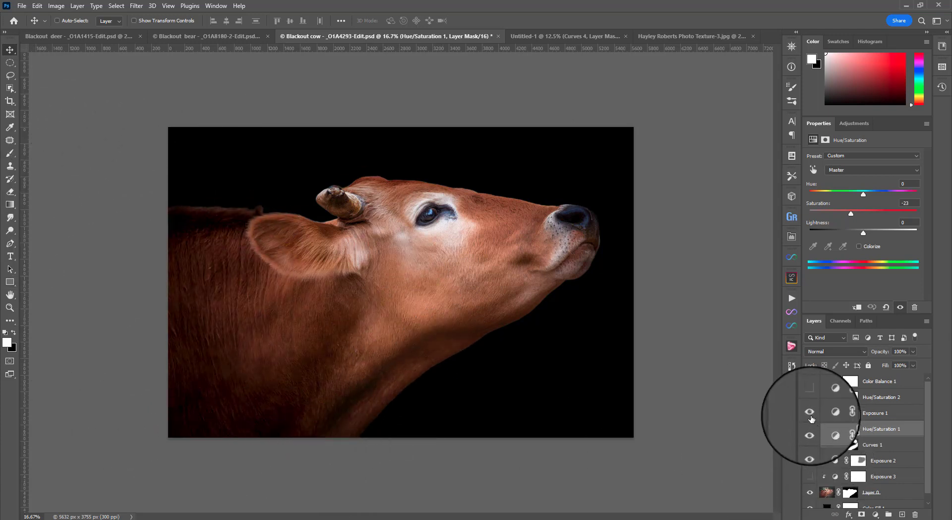
# Step: Select the Hue/Saturation 2 adjustment on the cow portrait
pyautogui.click(892, 400)
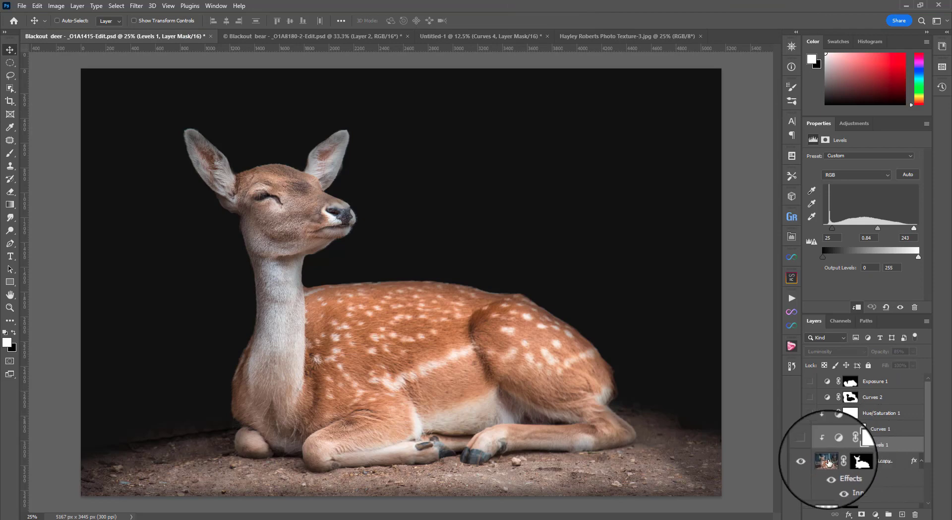
# Step: Compare the deer portrait with and without Layer 0 copy's mask, and with Layer 0 copy hidden and shown
pyautogui.scroll(-3, 833, 461)
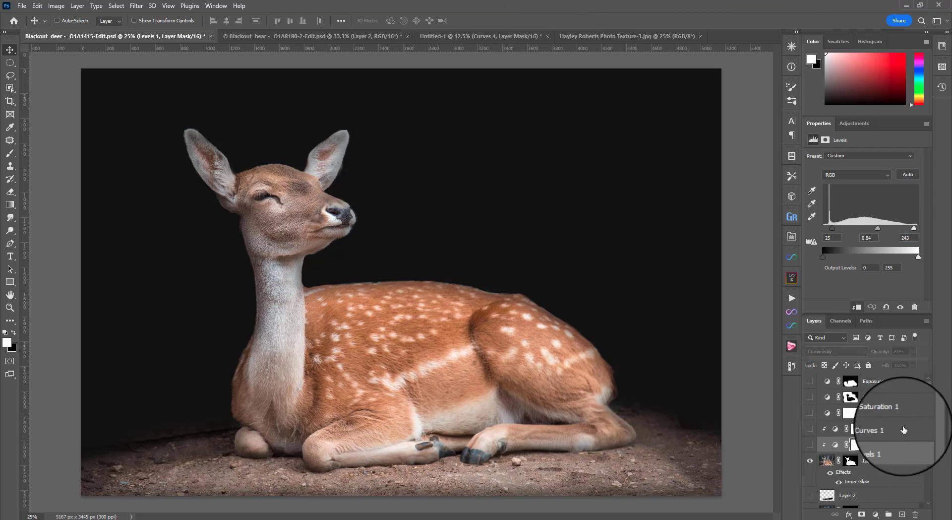
pyautogui.scroll(-2, 823, 496)
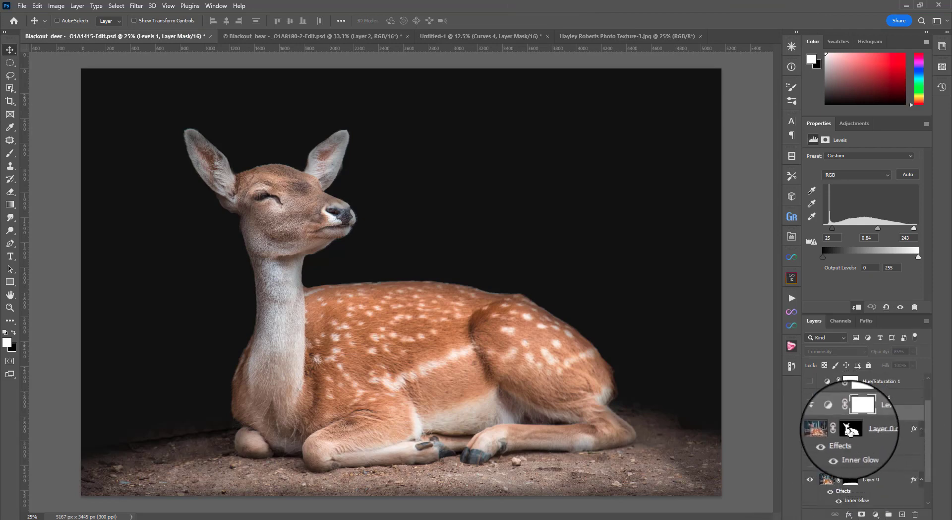
pyautogui.keyDown('shift'); pyautogui.click(850, 429); pyautogui.keyUp('shift')
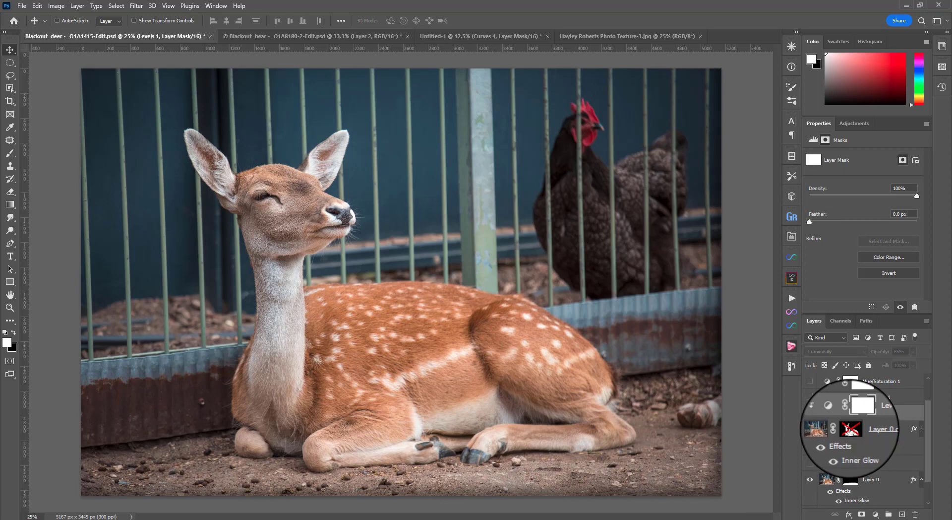
pyautogui.keyDown('shift'); pyautogui.click(850, 430); pyautogui.keyUp('shift')
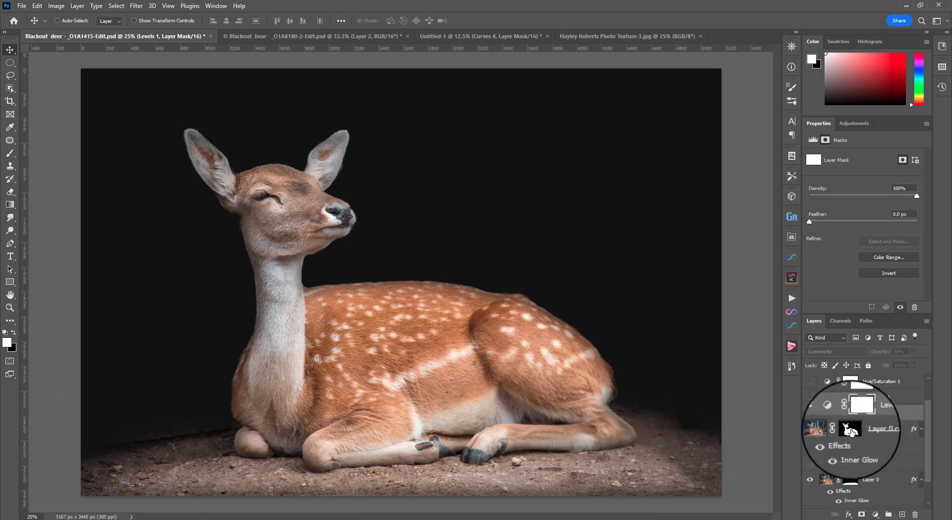
pyautogui.click(809, 428)
pyautogui.click(809, 428)
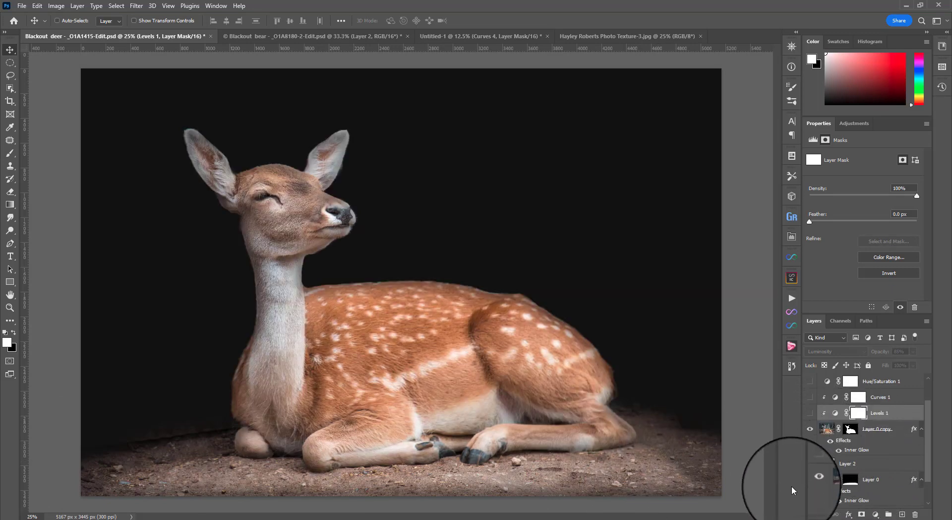
pyautogui.click(809, 429)
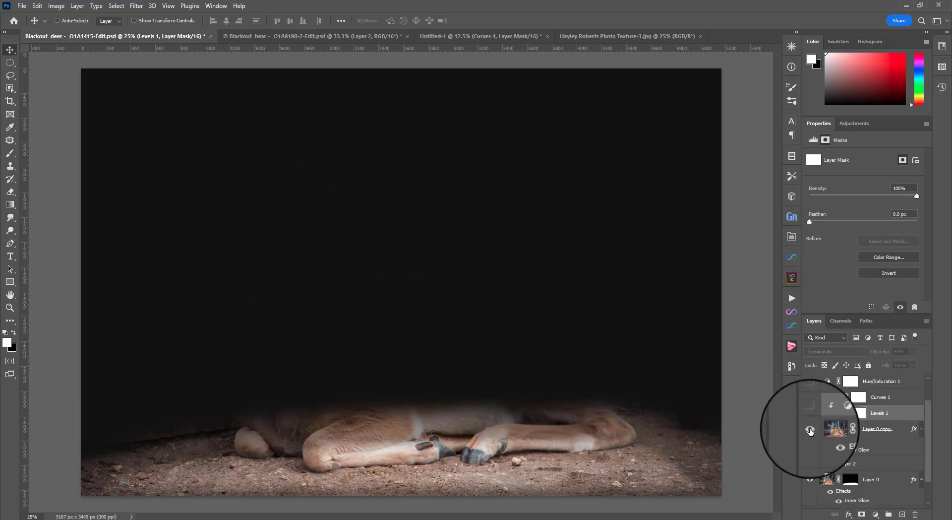
pyautogui.click(809, 429)
# Step: Compare the deer with Layer 0's ground hidden and shown, and recheck the cutout with Layer 0 copy's mask disabled
pyautogui.scroll(-2, 822, 472)
pyautogui.click(810, 449)
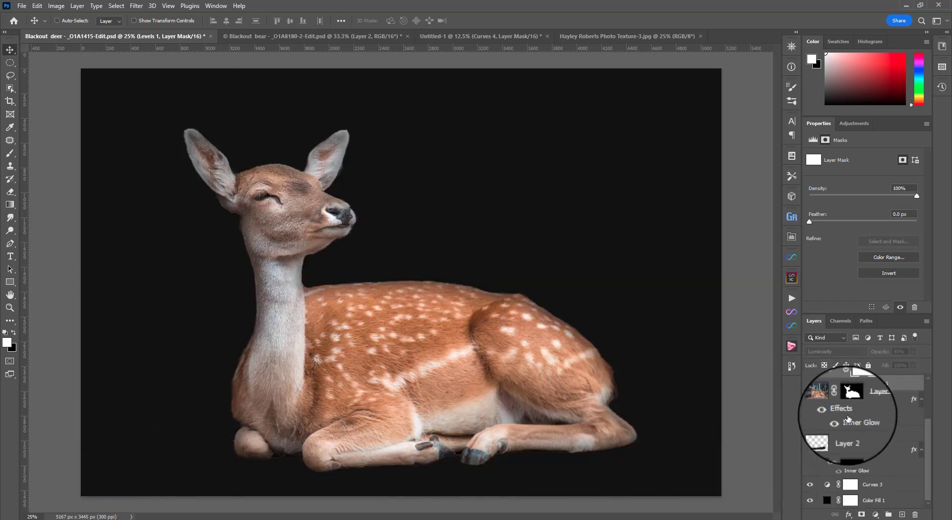
pyautogui.keyDown('shift'); pyautogui.click(850, 399); pyautogui.keyUp('shift')
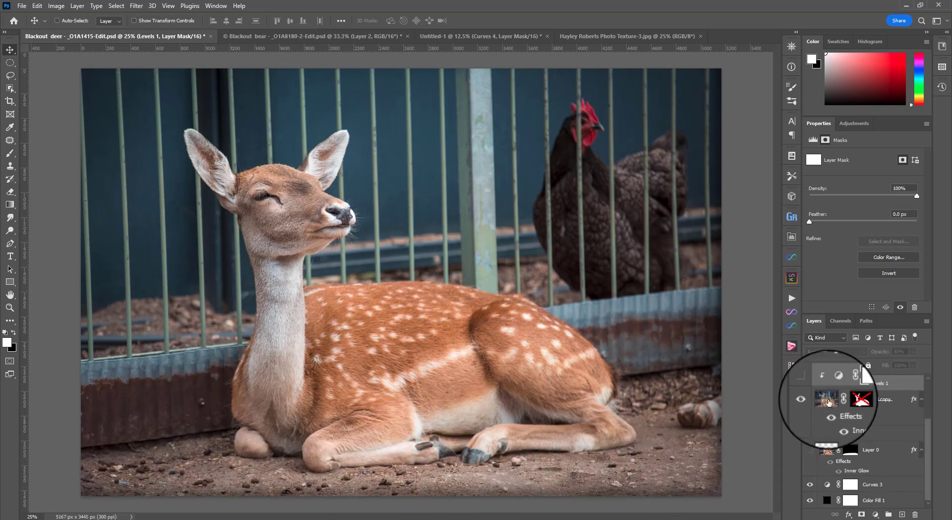
pyautogui.keyDown('shift'); pyautogui.click(851, 400); pyautogui.keyUp('shift')
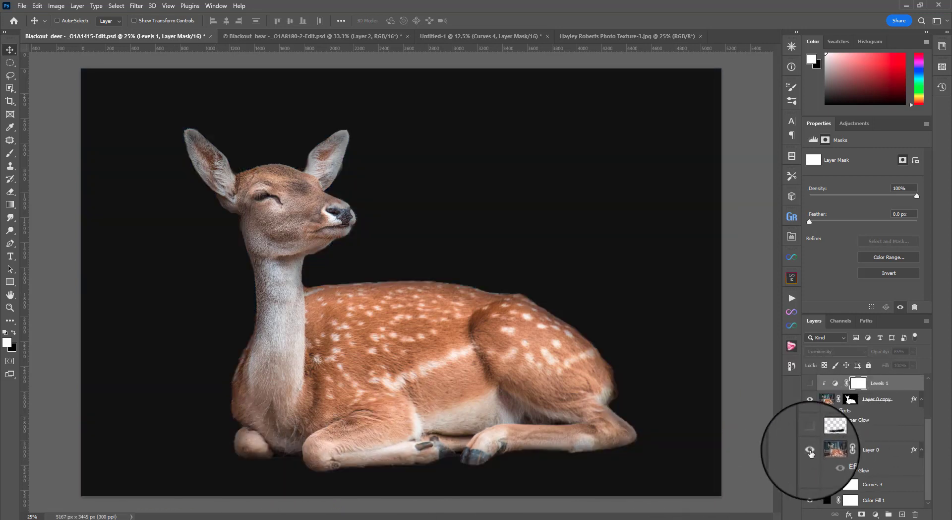
pyautogui.click(810, 449)
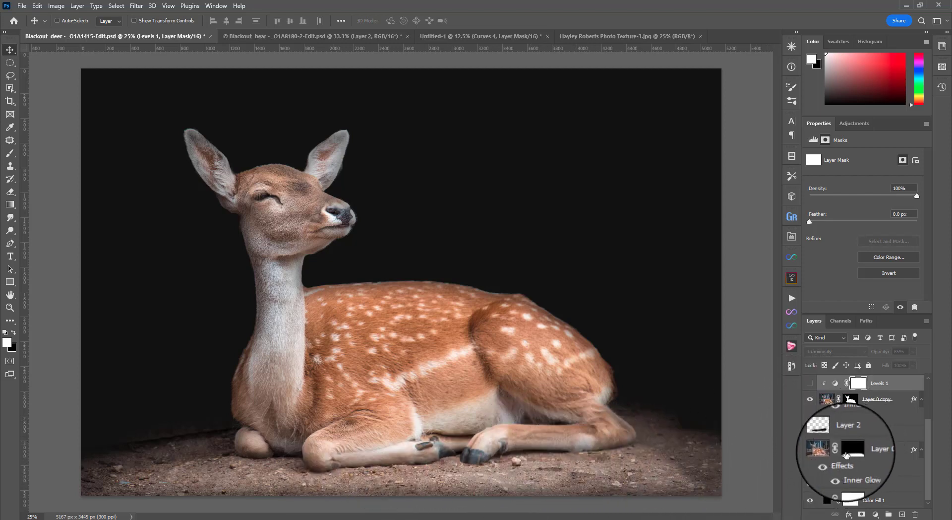
pyautogui.keyDown('shift'); pyautogui.click(849, 399); pyautogui.keyUp('shift')
pyautogui.keyDown('shift'); pyautogui.click(849, 399); pyautogui.keyUp('shift')
# Step: Show the Levels 1 and Curves 1 adjustments on the deer and inspect the Curves 1 settings
pyautogui.scroll(2, 838, 412)
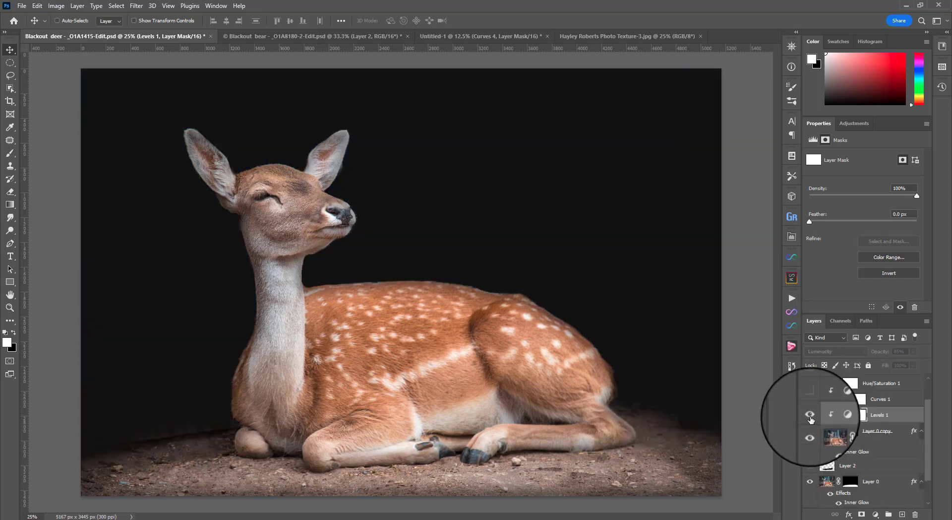
pyautogui.click(810, 416)
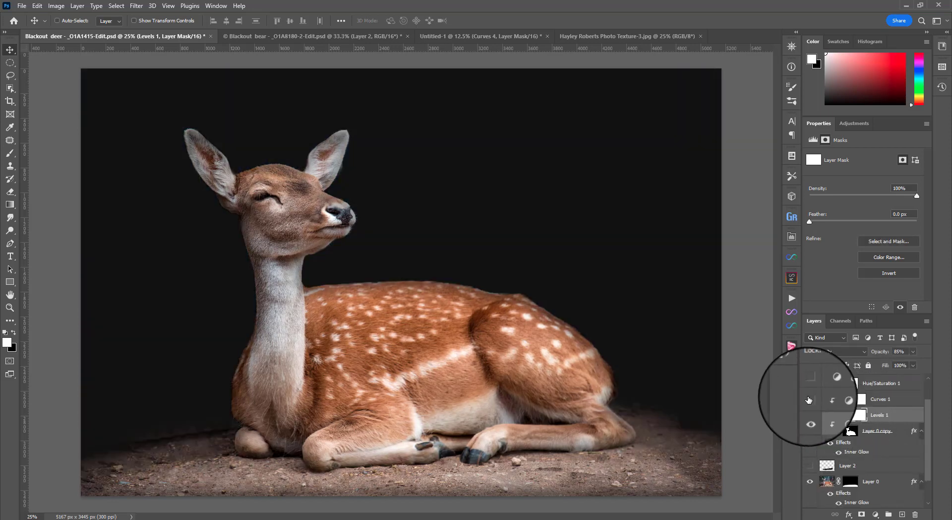
pyautogui.click(809, 399)
pyautogui.scroll(2, 843, 412)
pyautogui.click(856, 428)
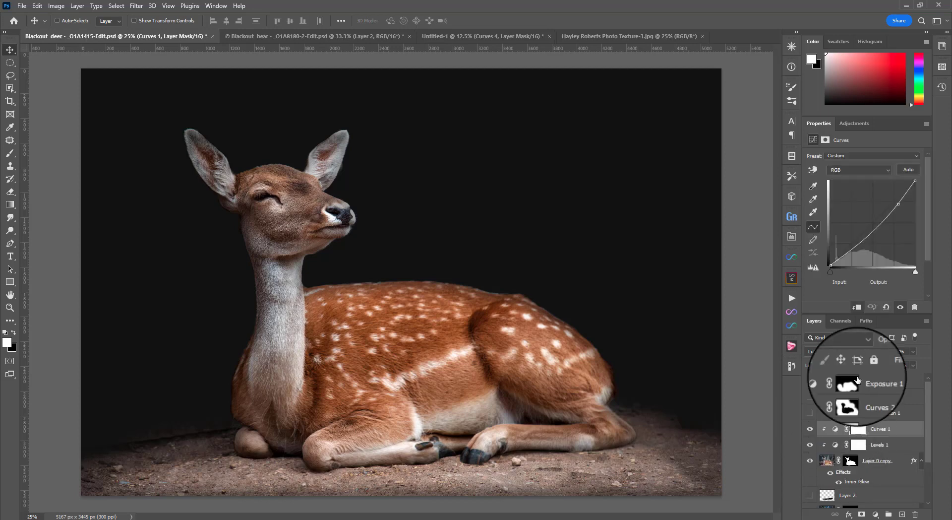
# Step: Show the deer's Hue/Saturation 1 and Curves 2 adjustments, inspecting the Hue/Saturation settings and comparing the effect of Curves 2
pyautogui.click(810, 413)
pyautogui.click(837, 412)
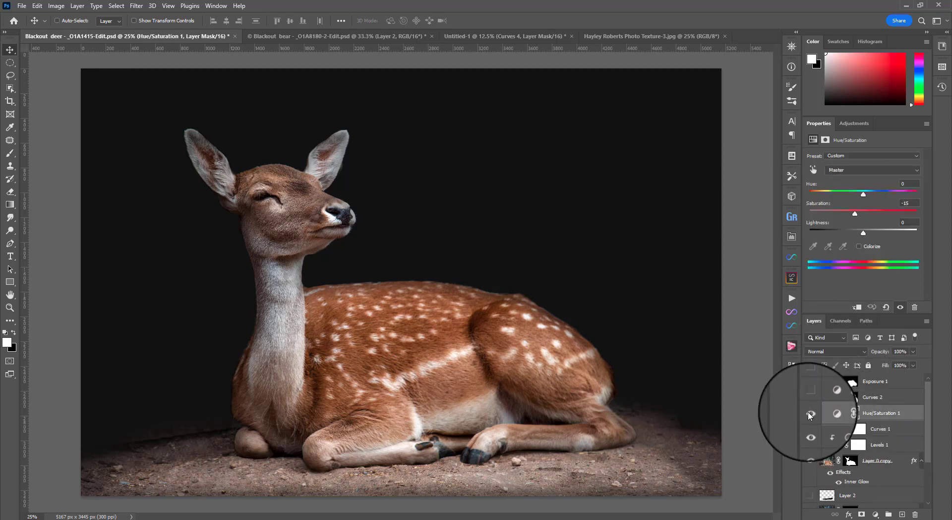
pyautogui.click(809, 397)
pyautogui.click(810, 397)
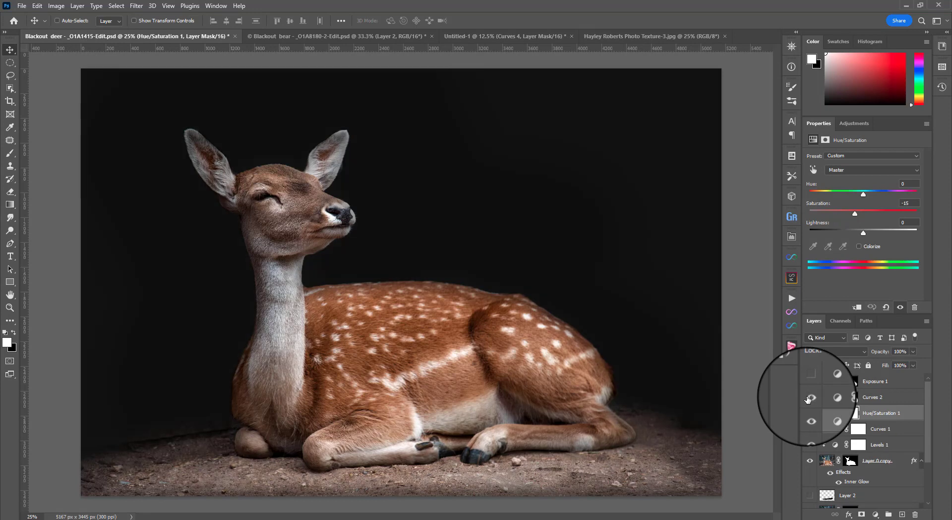
pyautogui.click(809, 397)
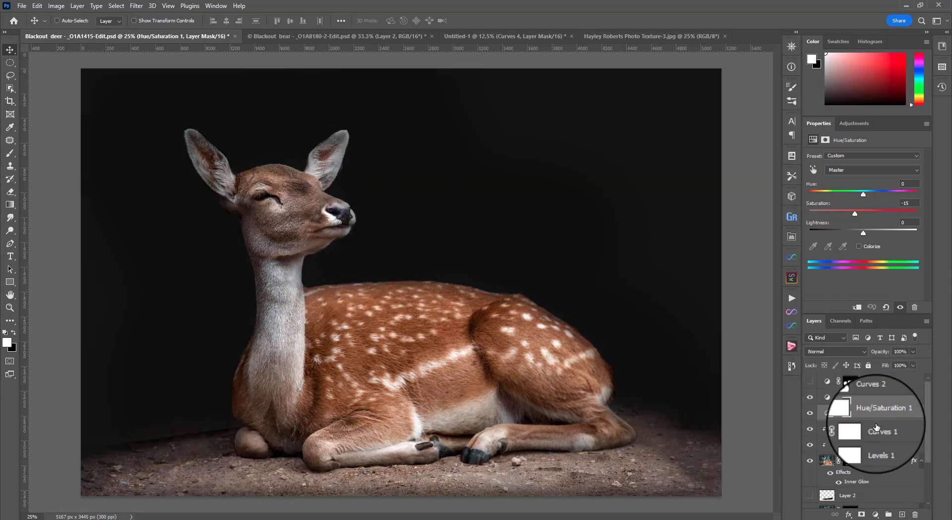
# Step: Show the Exposure 1 adjustment on the deer, compare its effect and select its layer
pyautogui.click(809, 381)
pyautogui.click(810, 382)
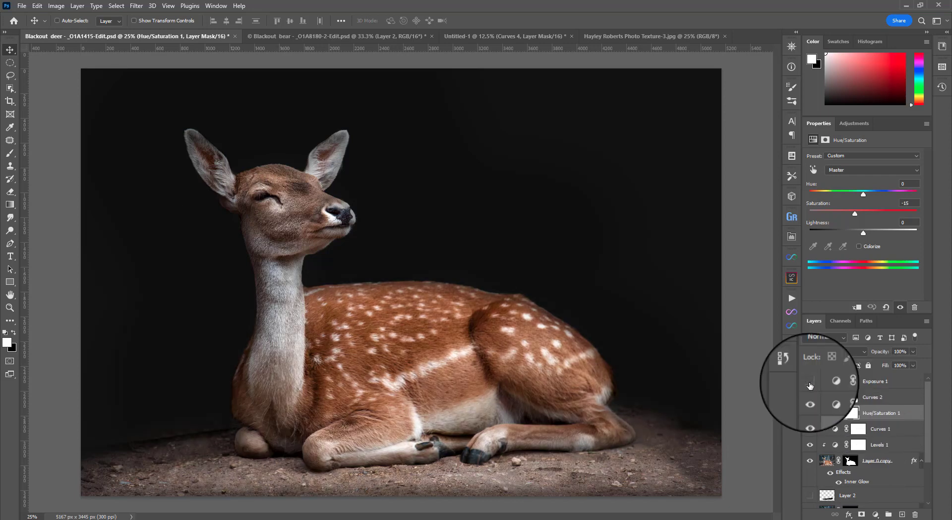
pyautogui.click(810, 382)
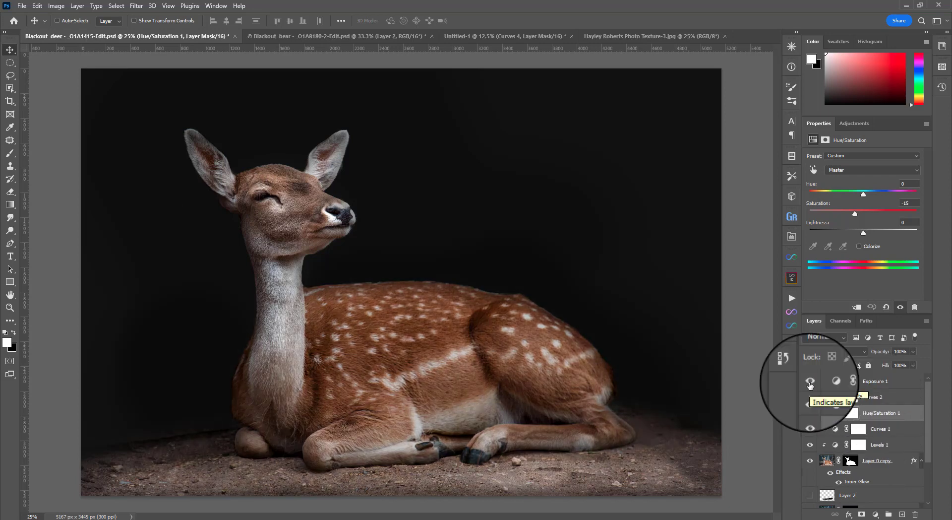
pyautogui.click(863, 381)
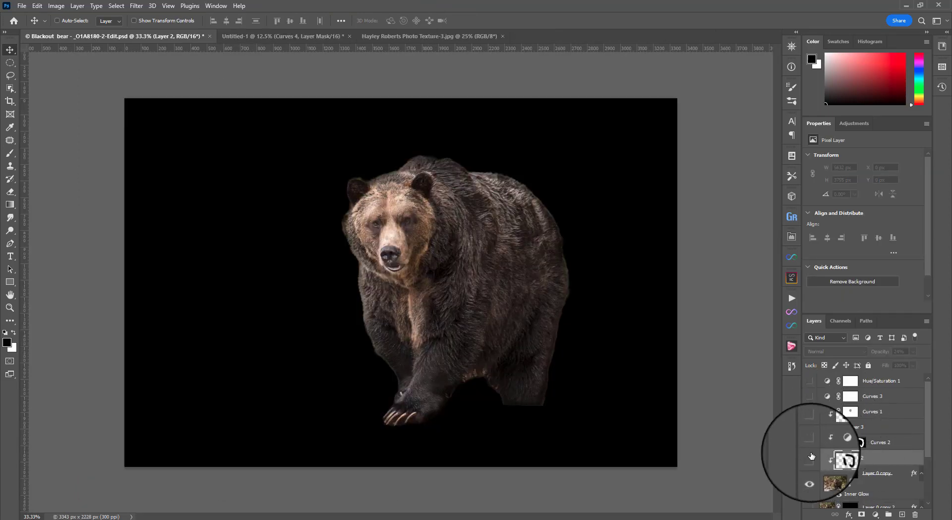
# Step: Compare the bear cutout with and without the Inner Glow effect on Layer 0 copy
pyautogui.moveTo(810, 456); pyautogui.dragTo(809, 382)
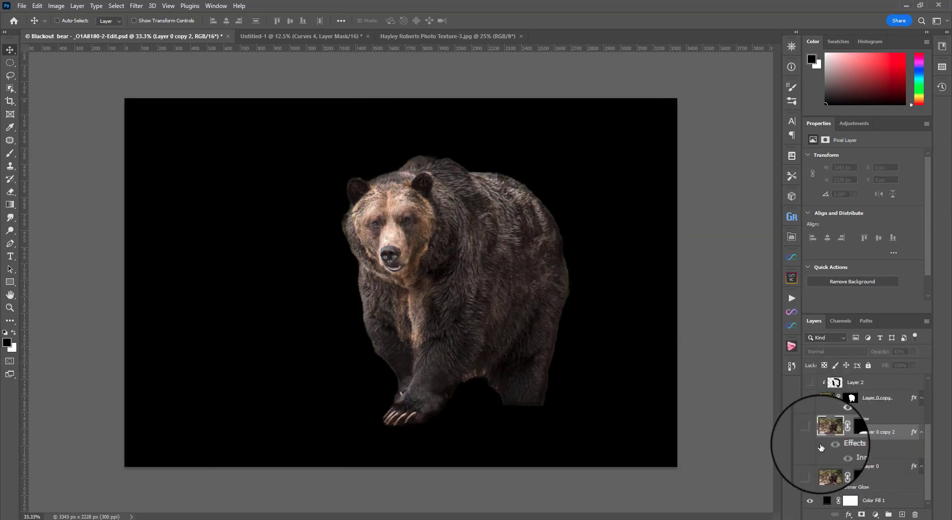
pyautogui.click(830, 411)
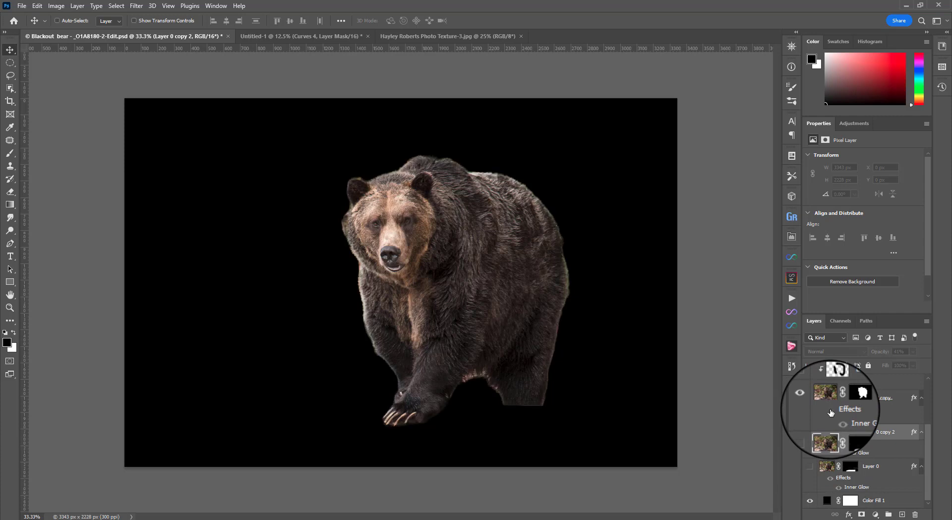
pyautogui.click(831, 411)
pyautogui.click(830, 411)
pyautogui.click(831, 411)
# Step: Show Layer 0 and Layer 0 copy 2 to bring in the log under the bear, comparing what each layer contributes
pyautogui.click(812, 470)
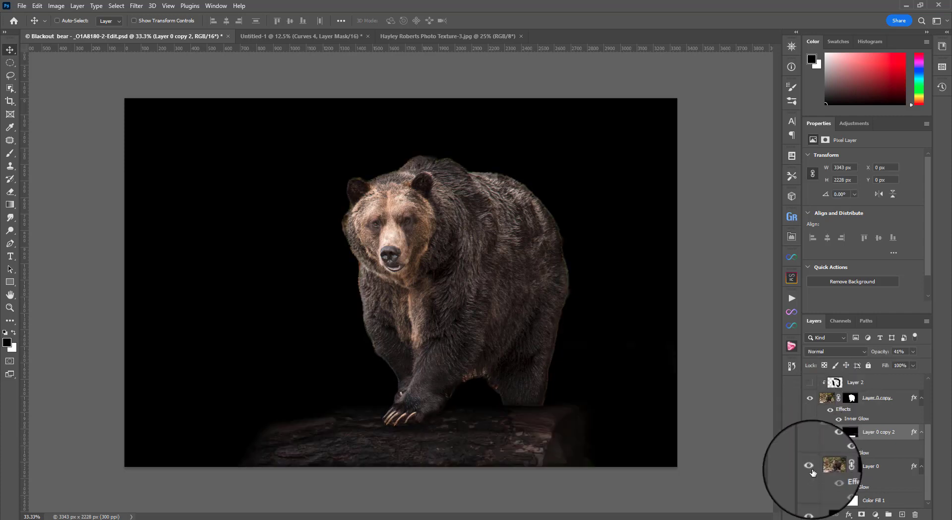
pyautogui.click(812, 470)
pyautogui.click(812, 435)
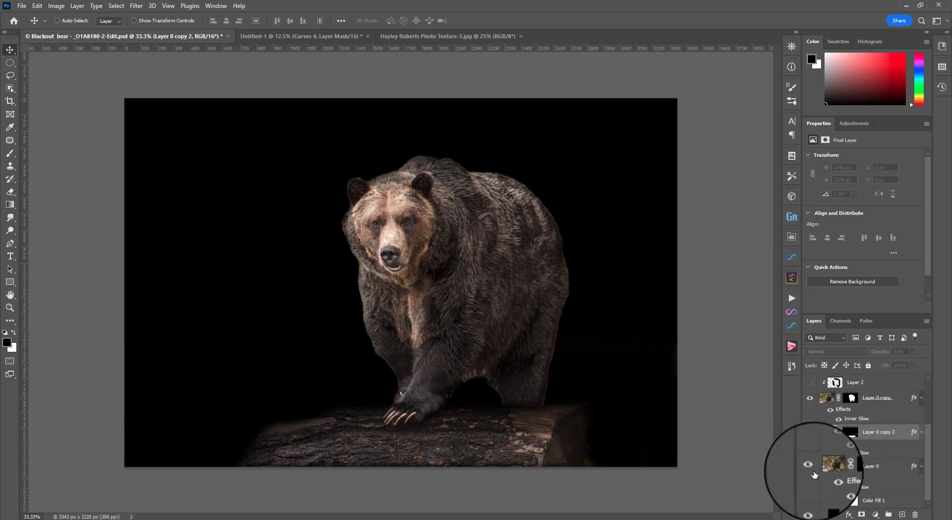
pyautogui.click(810, 467)
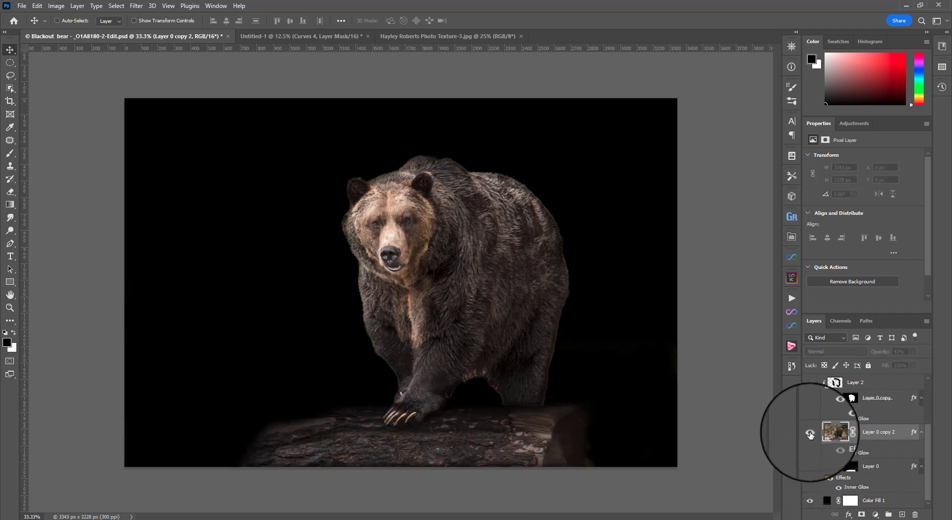
pyautogui.click(810, 433)
pyautogui.scroll(2, 831, 465)
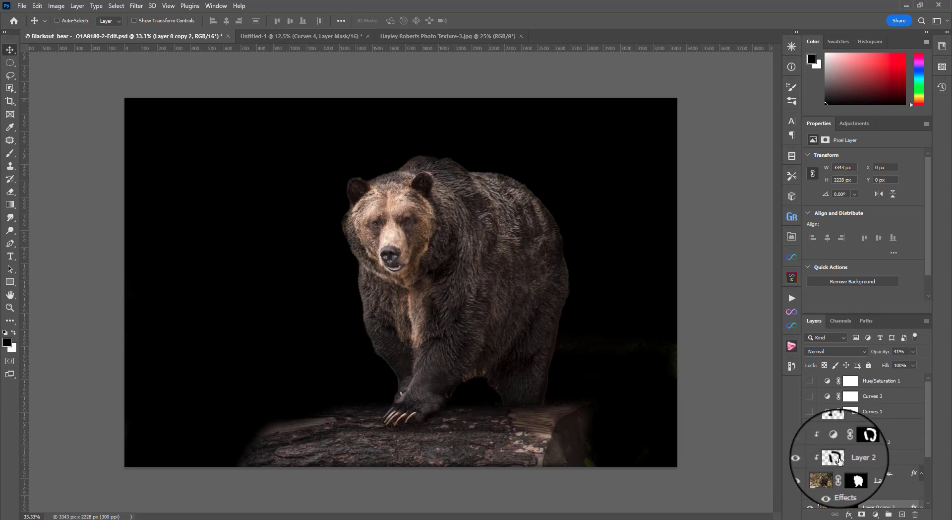
# Step: Show the clipped Layer 2 and Curves 2 adjustment on the bear, checking Layer 2's effect and the curve settings
pyautogui.click(849, 457)
pyautogui.click(810, 459)
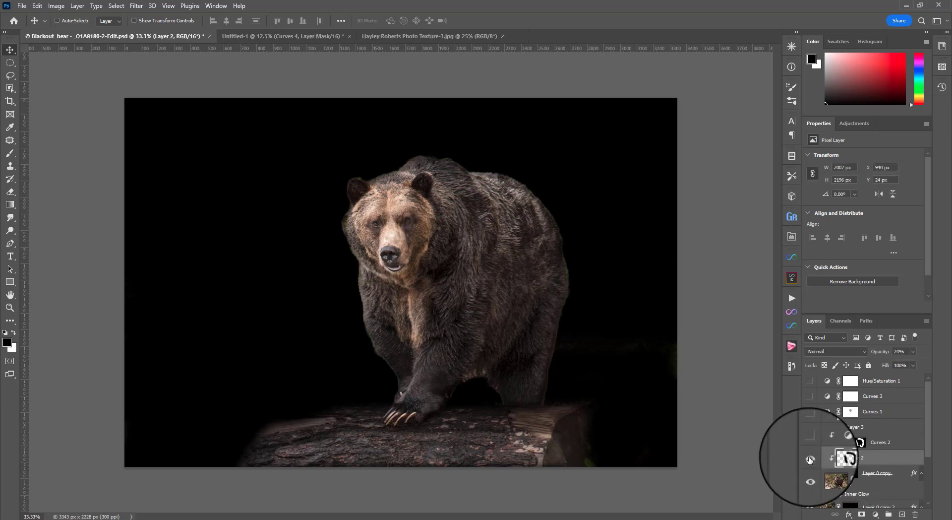
pyautogui.click(810, 459)
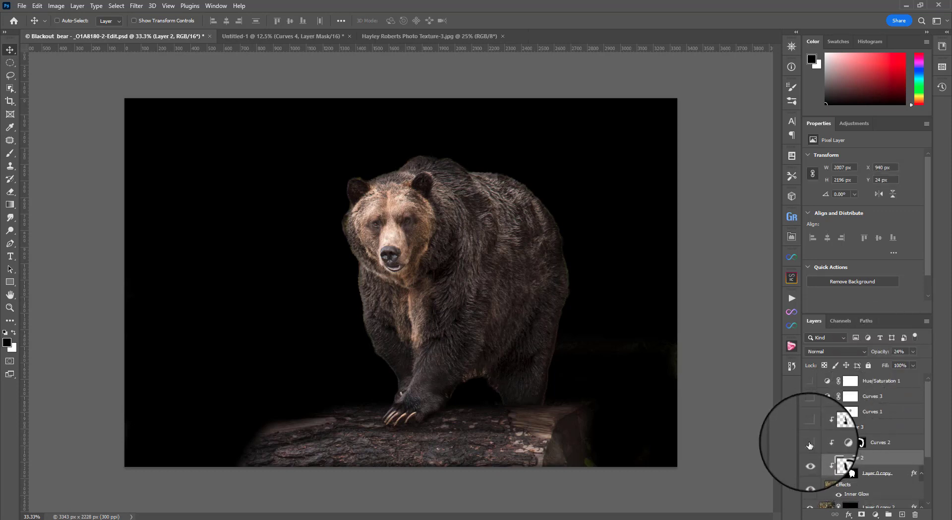
pyautogui.click(839, 443)
pyautogui.click(807, 443)
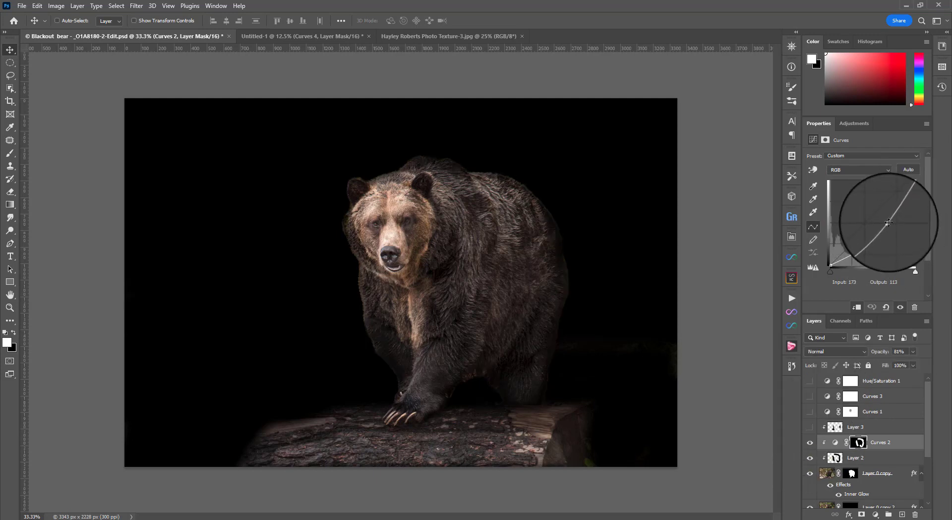
# Step: Show the clipped Layer 3 on the bear, select it and compare its effect
pyautogui.click(810, 427)
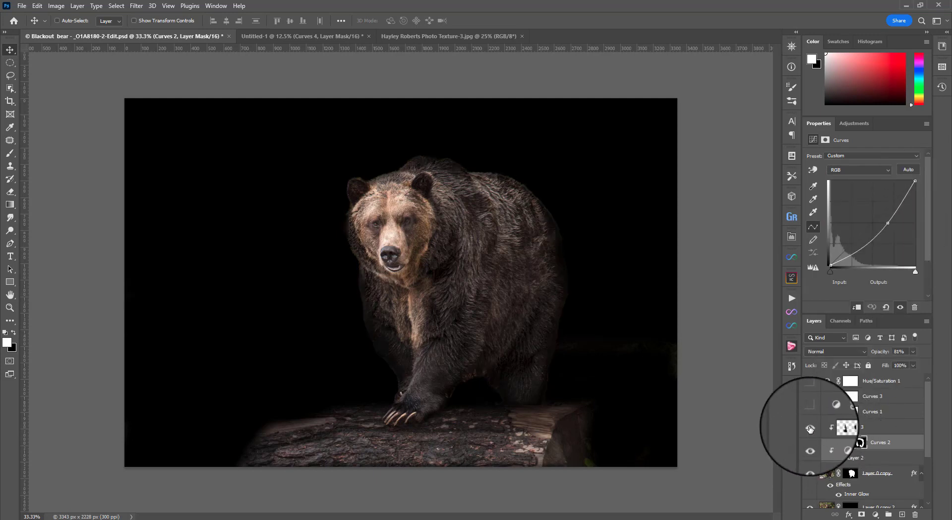
pyautogui.click(831, 427)
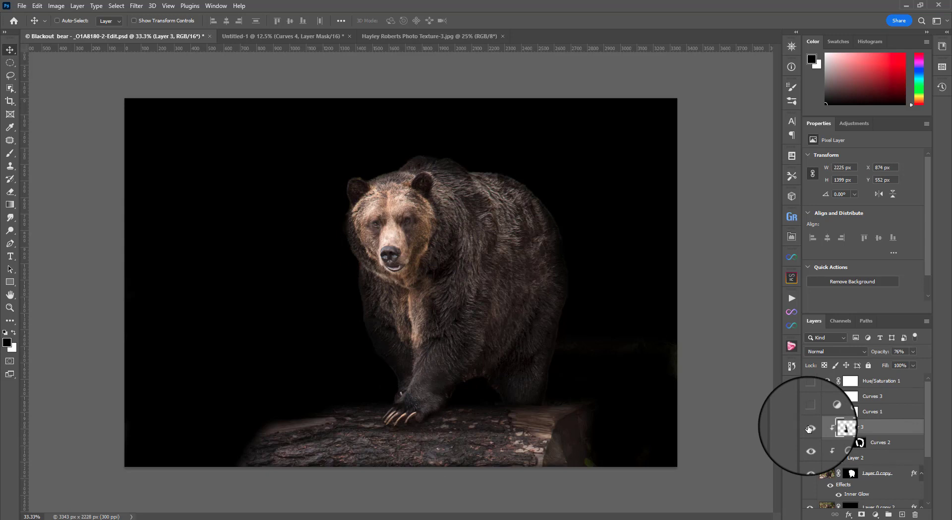
pyautogui.click(810, 429)
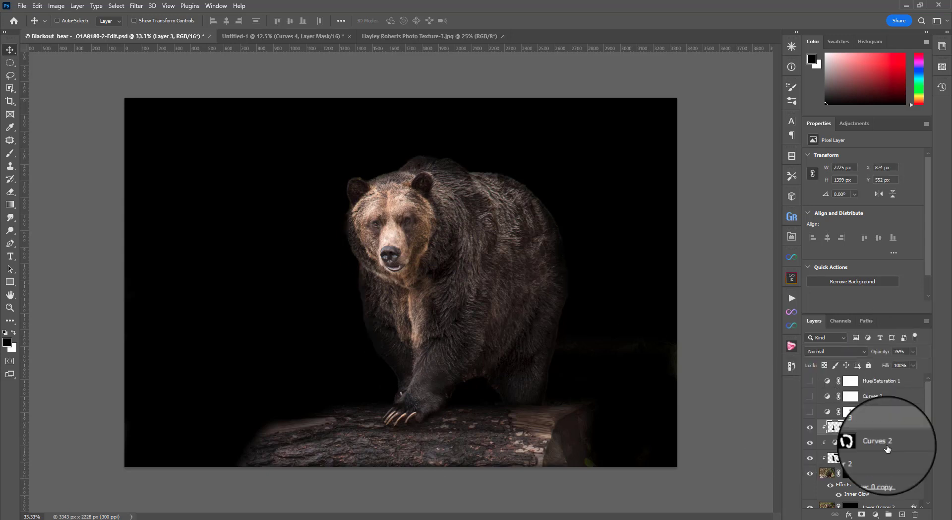
# Step: Show the Curves 1 and Curves 3 adjustments on the bear and inspect each one's curve
pyautogui.click(806, 412)
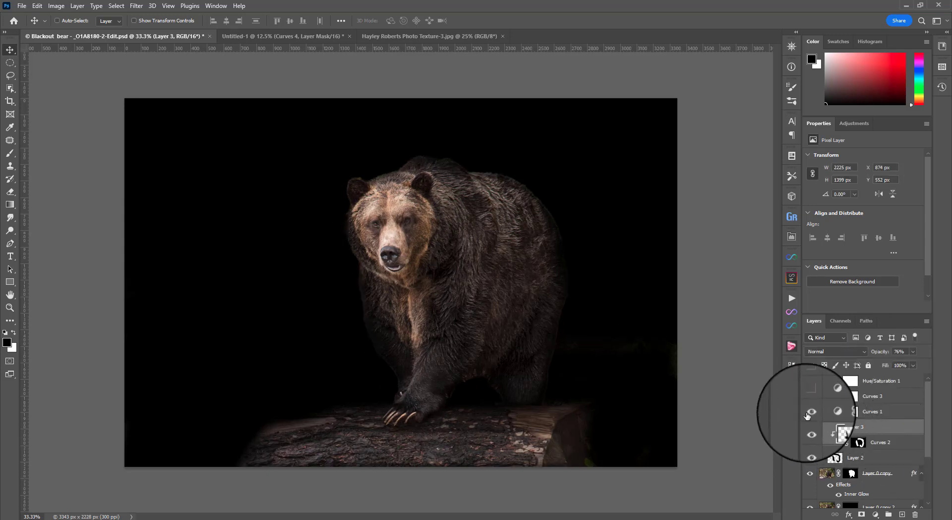
pyautogui.click(850, 411)
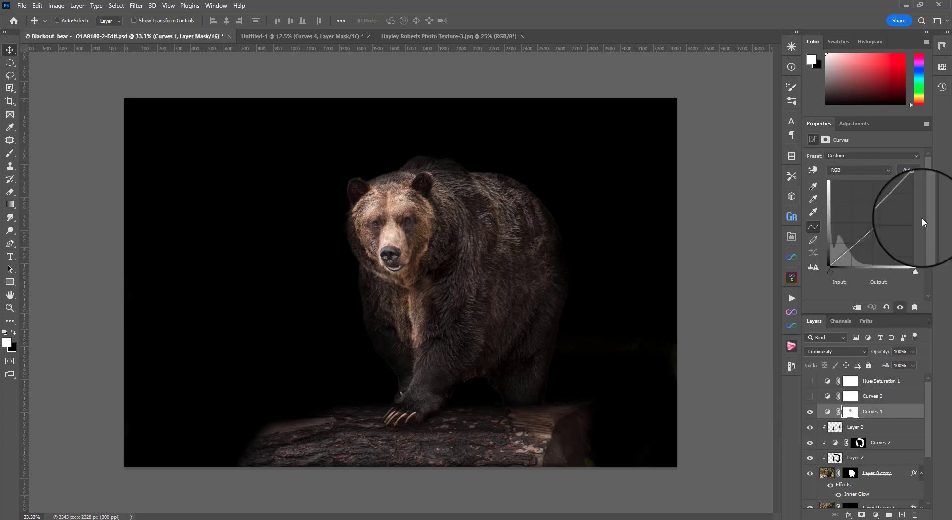
pyautogui.click(814, 397)
pyautogui.click(825, 397)
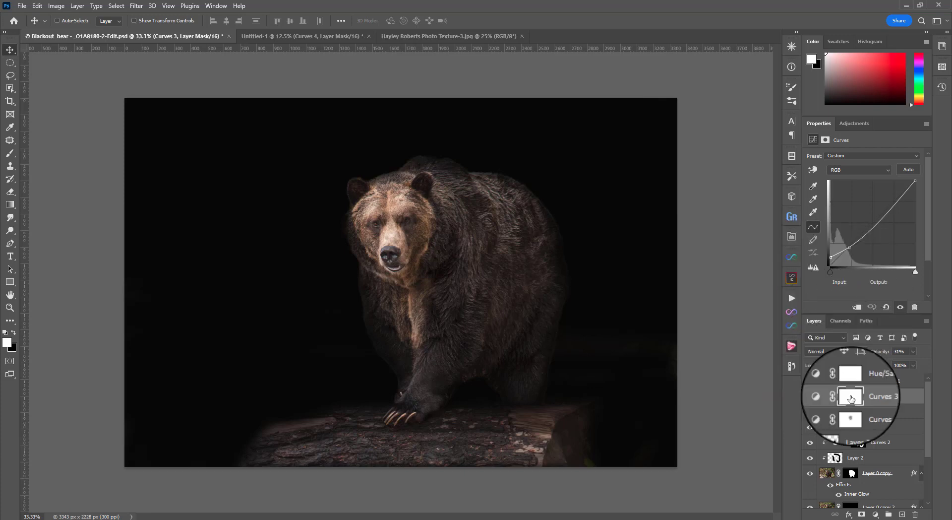
# Step: Try Curves 3 on the bear with its black point at output 0, and return that point to output 21
pyautogui.click(809, 396)
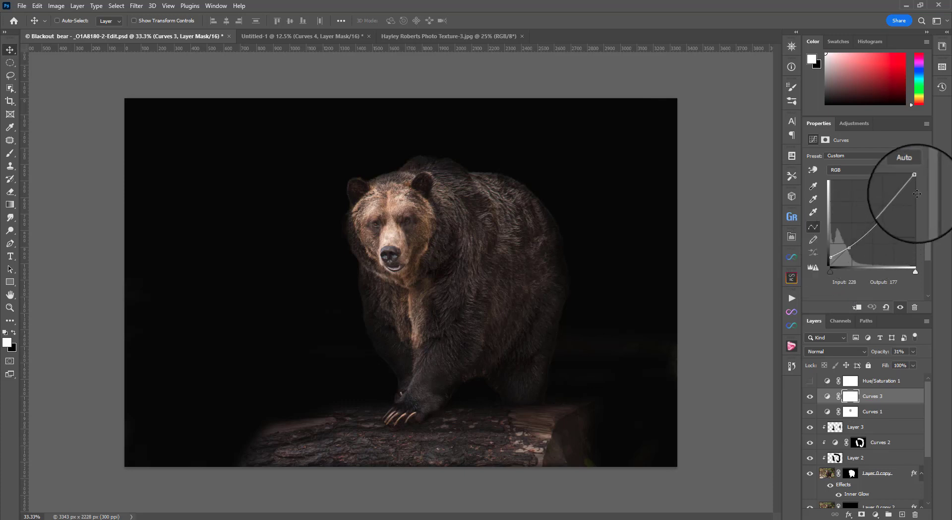
pyautogui.moveTo(831, 258); pyautogui.dragTo(829, 283)
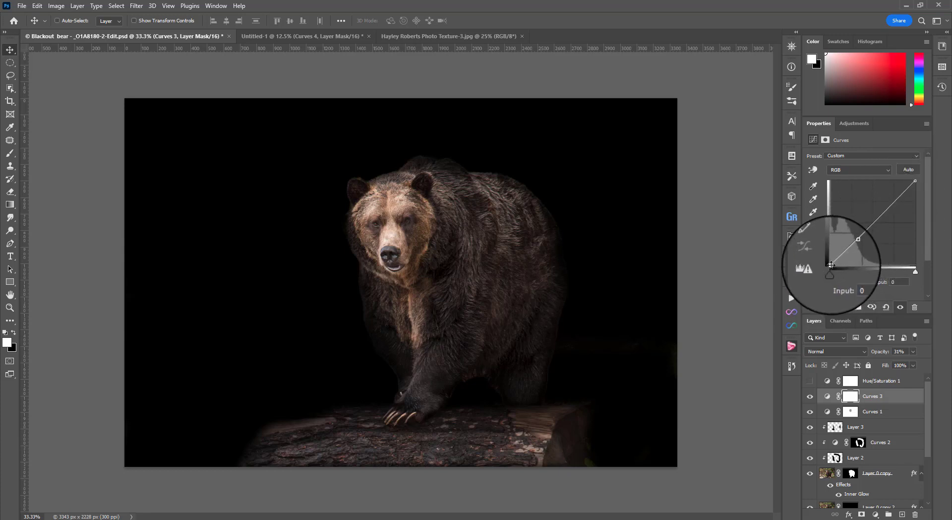
pyautogui.moveTo(830, 266); pyautogui.dragTo(792, 257)
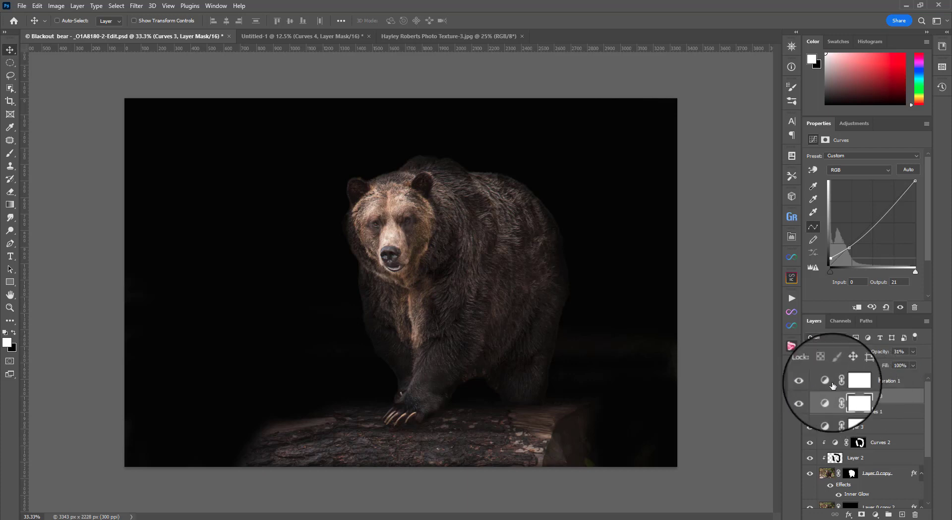
# Step: Inspect the Hue/Saturation 1 settings and compare the blackout bear with Layer 0 copy shown alone without its mask
pyautogui.click(843, 380)
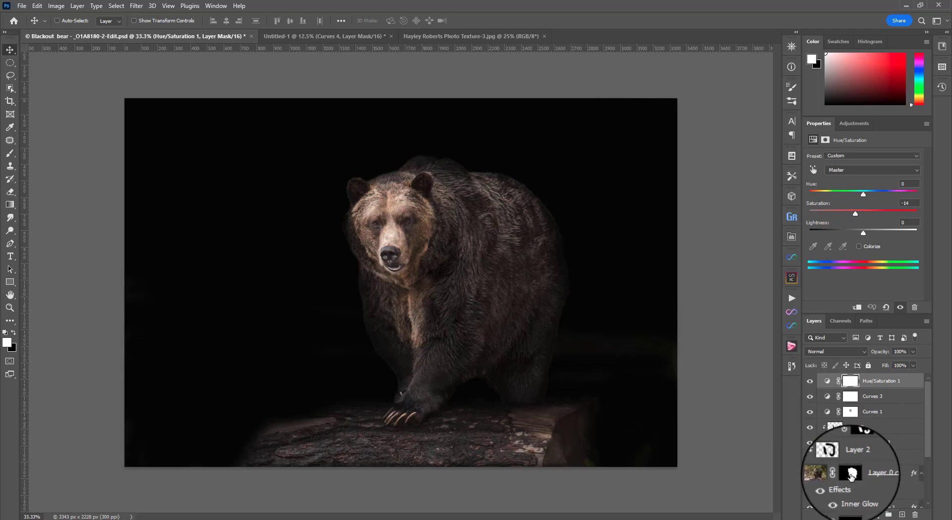
pyautogui.keyDown('shift'); pyautogui.click(850, 473); pyautogui.keyUp('shift')
pyautogui.keyDown('alt'); pyautogui.click(808, 474); pyautogui.keyUp('alt')
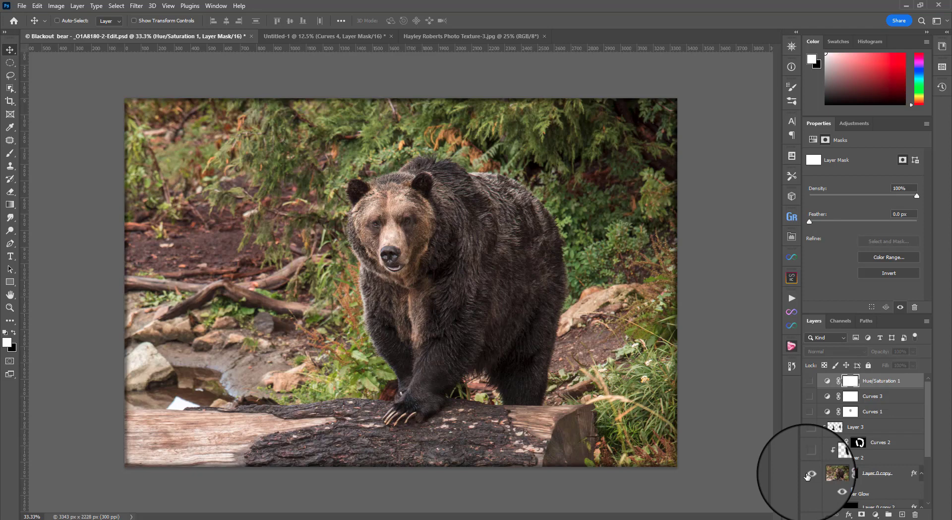
pyautogui.keyDown('alt'); pyautogui.click(810, 473); pyautogui.keyUp('alt')
pyautogui.keyDown('shift'); pyautogui.click(850, 473); pyautogui.keyUp('shift')
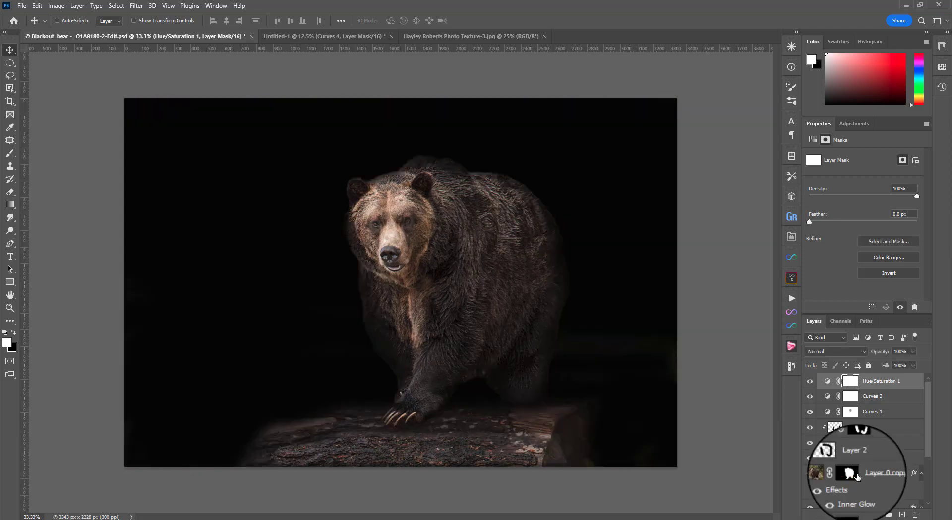
# Step: Look through the open Untitled-1 composite and the texture photo document, ending back on Untitled-1
pyautogui.click(331, 36)
pyautogui.click(468, 36)
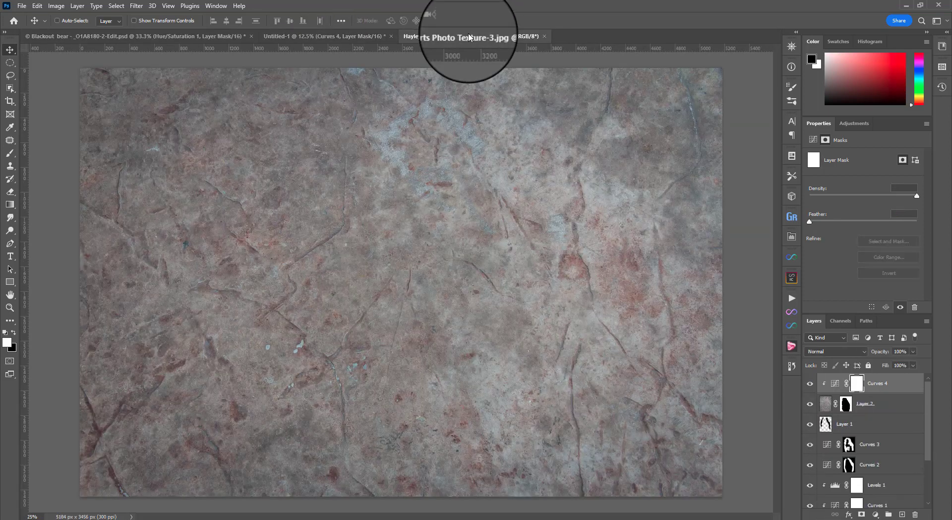
pyautogui.click(295, 38)
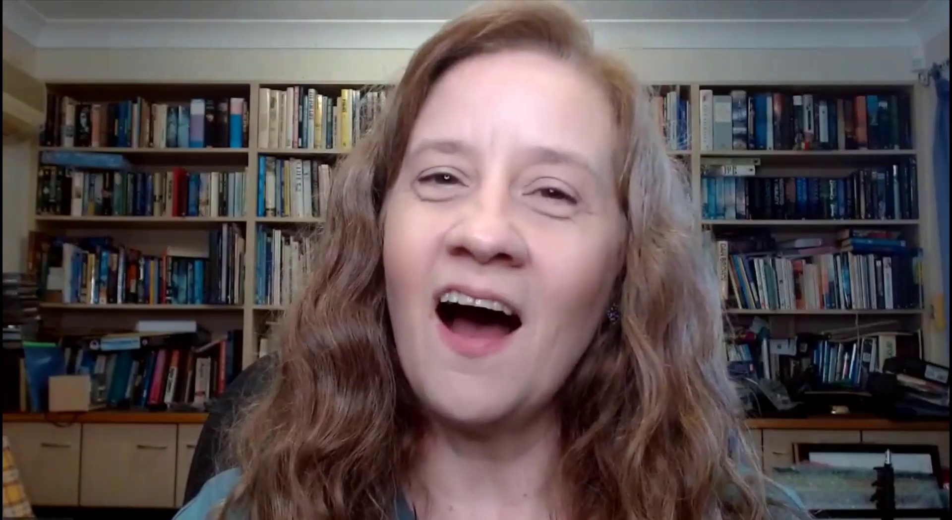